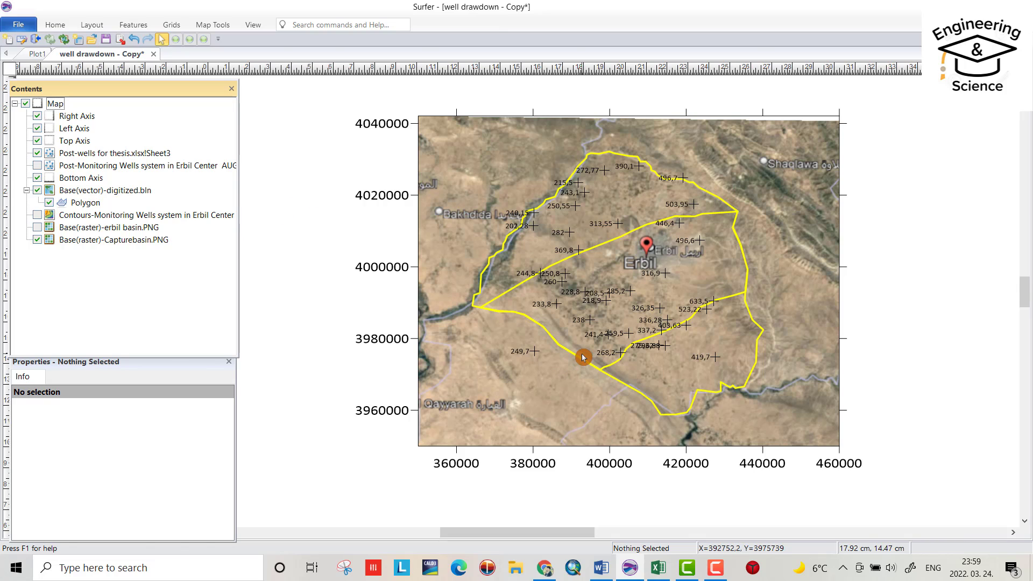
Check the well data on Sheet3 of the wellforcheck workbook and show the basin map's spatial limits.
{"action": "left_click", "coordinate": [658, 568]}
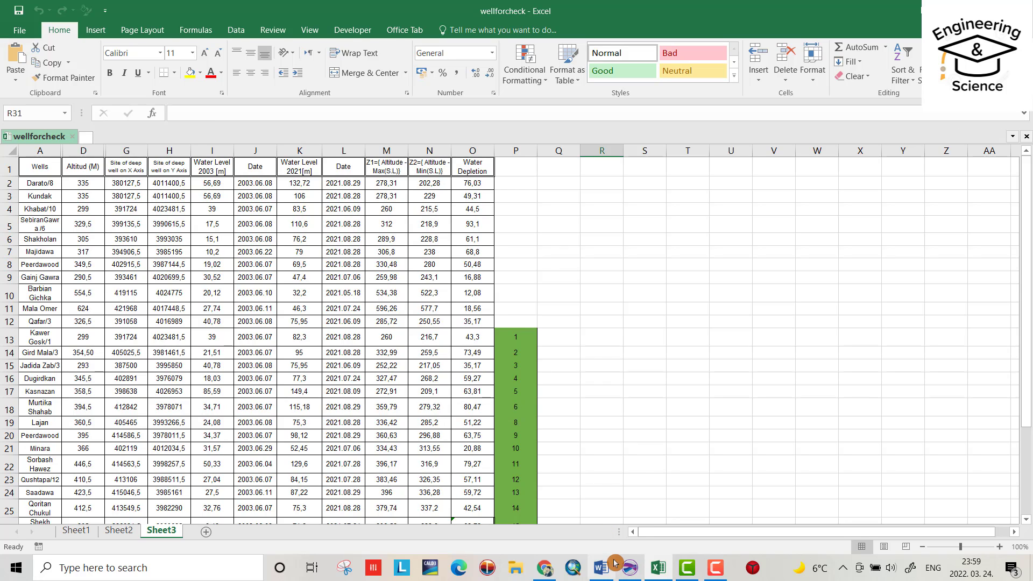
{"action": "left_click", "coordinate": [631, 571]}
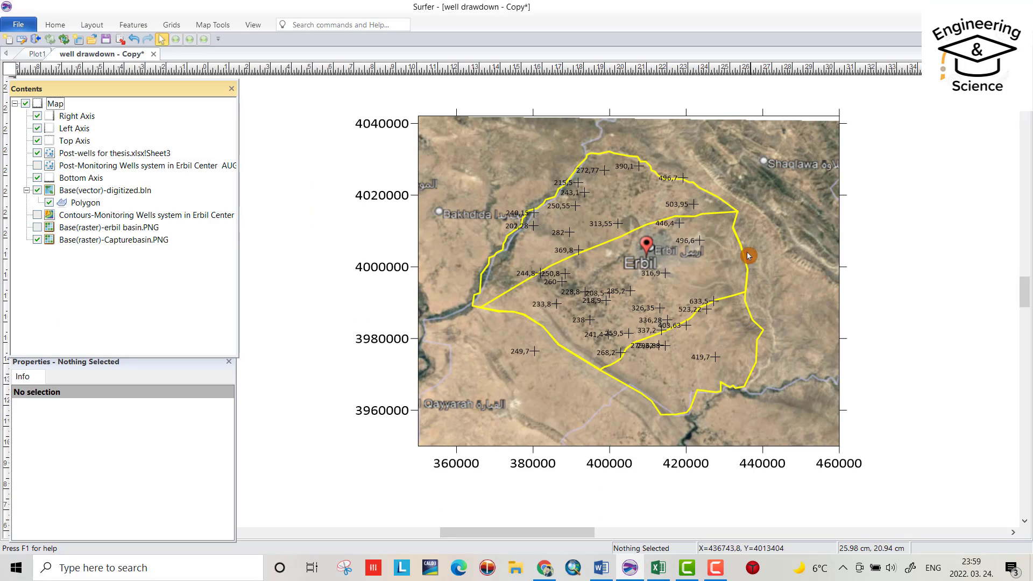
{"action": "left_click", "coordinate": [56, 104]}
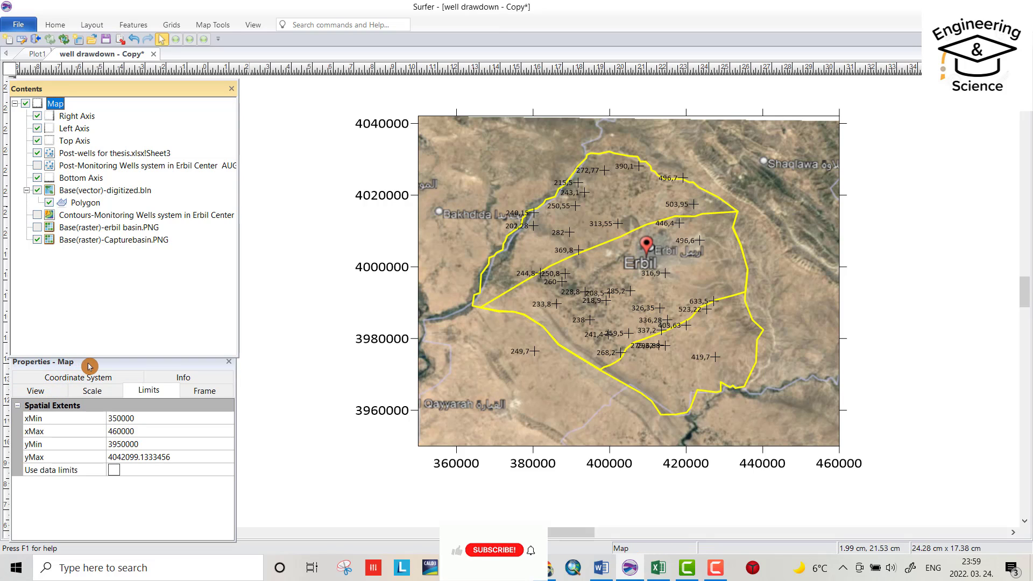
{"action": "left_click_drag", "start_coordinate": [86, 363], "coordinate": [83, 381]}
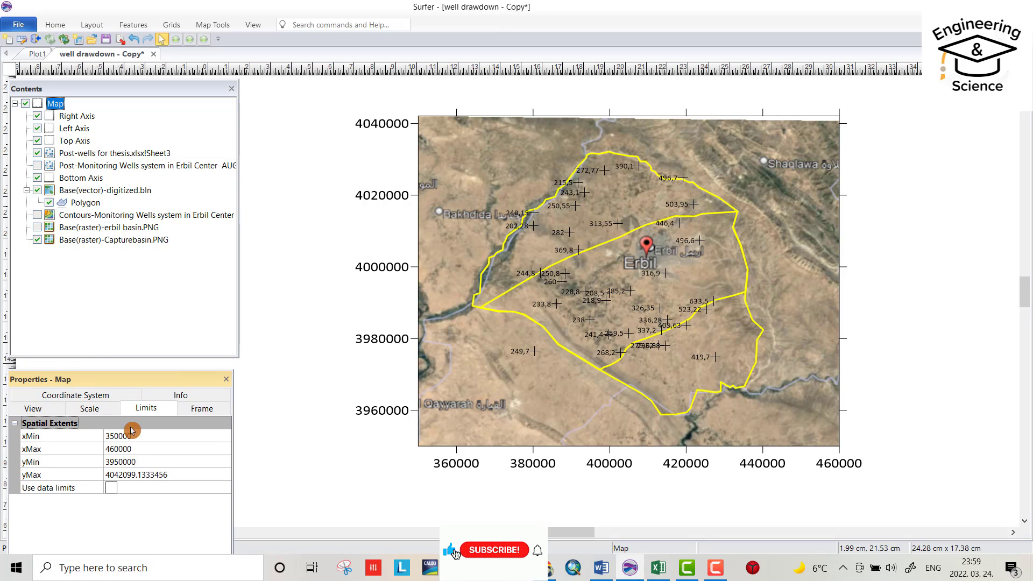
{"action": "left_click", "coordinate": [143, 409]}
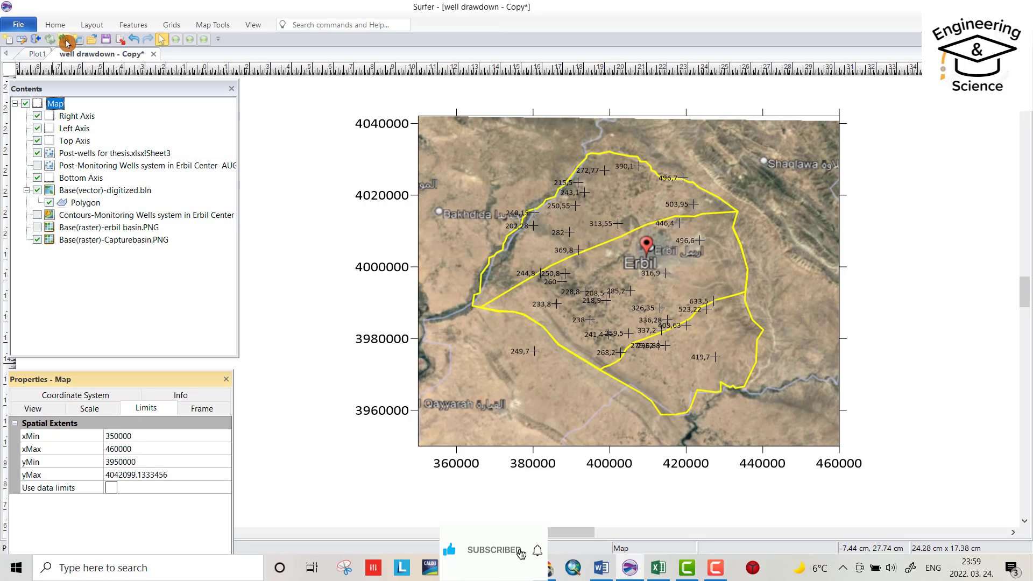
Start Grid Data with Sheet3 of the wellforcheck workbook as the source data.
{"action": "left_click", "coordinate": [55, 25]}
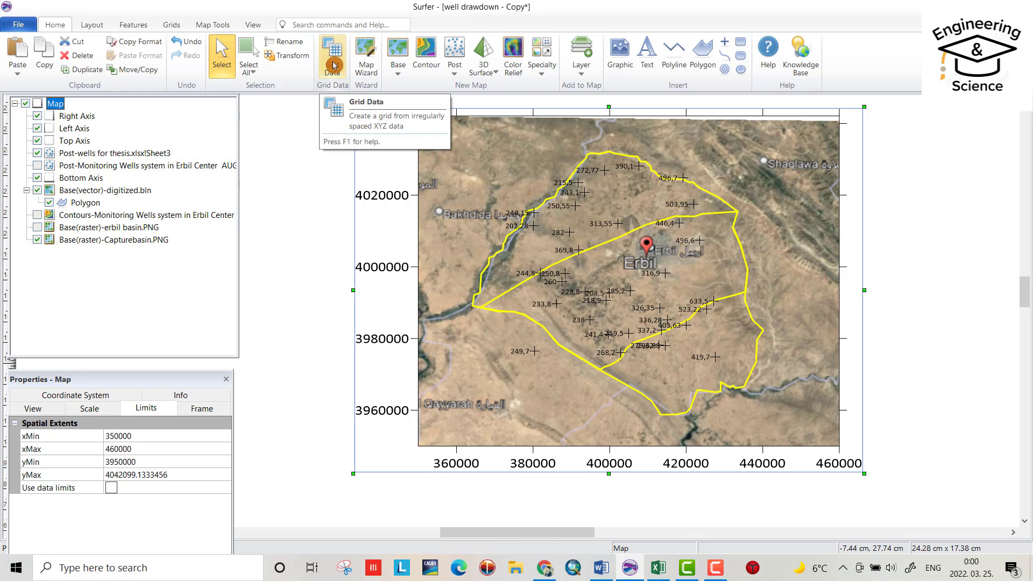
{"action": "left_click", "coordinate": [454, 63]}
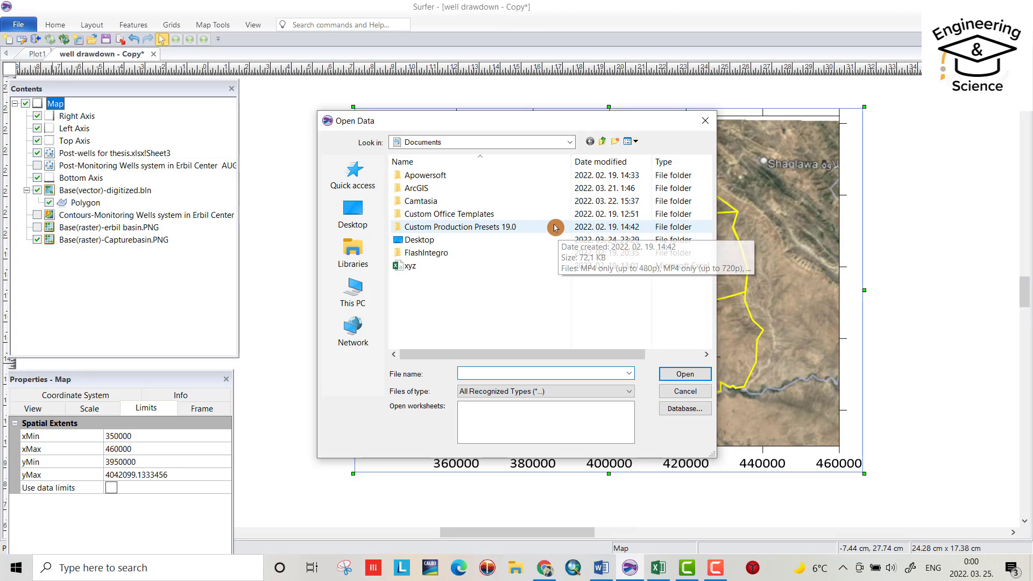
{"action": "left_click", "coordinate": [365, 299]}
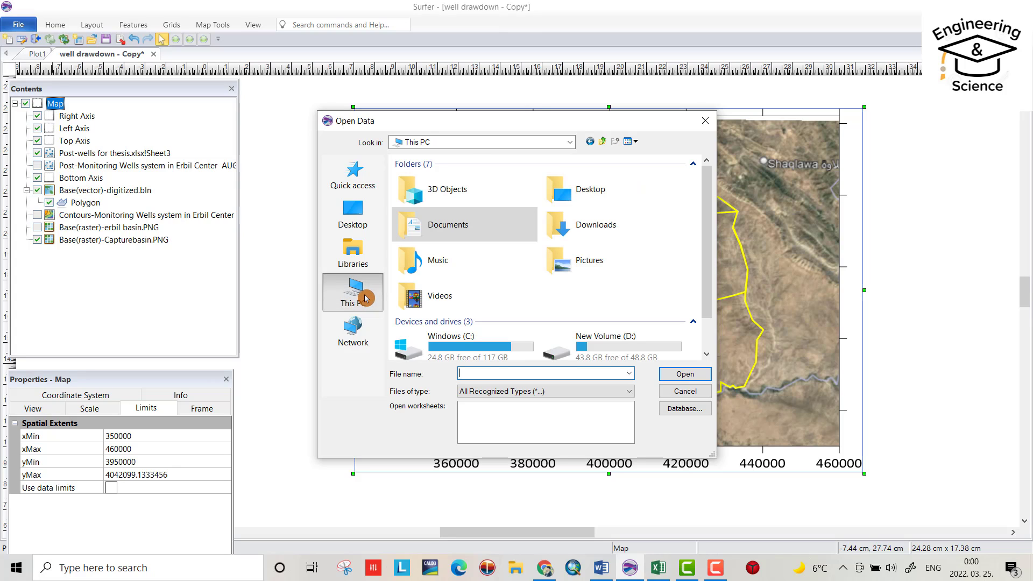
{"action": "key", "text": "alt+Left"}
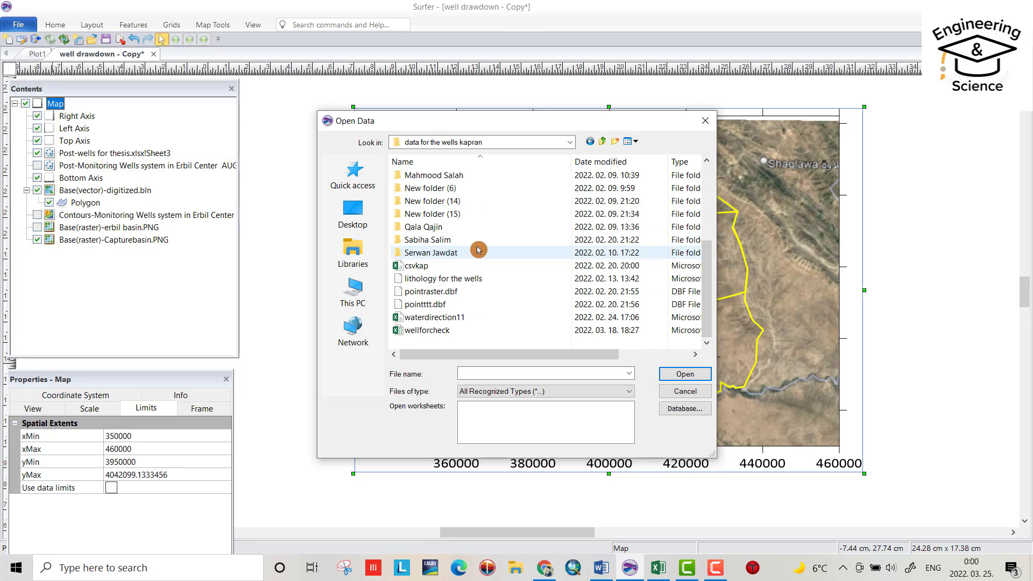
{"action": "double_click", "coordinate": [451, 328]}
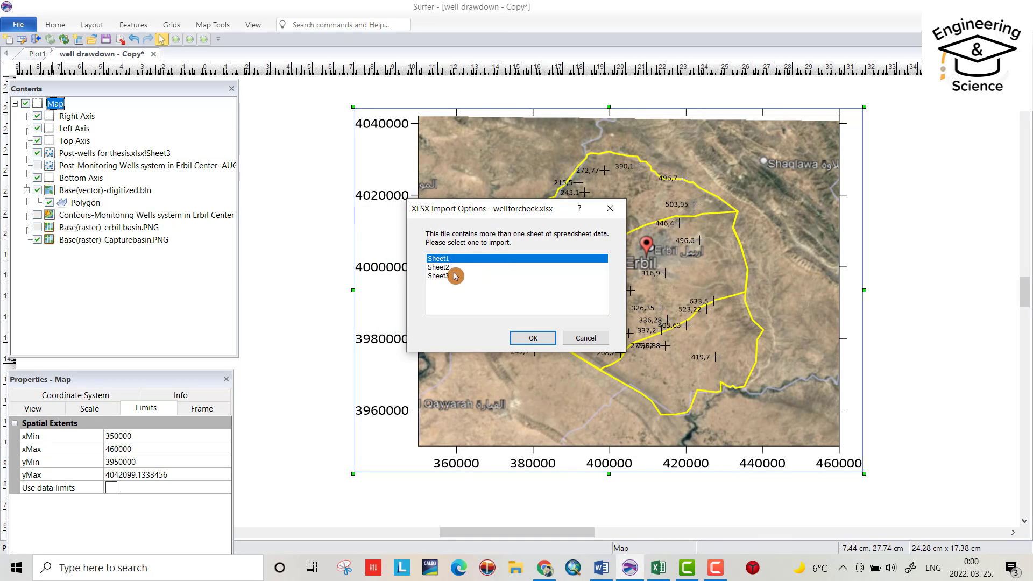
{"action": "left_click", "coordinate": [455, 276]}
{"action": "left_click", "coordinate": [533, 338]}
Assign Column G (X axis), Column H (Y axis) and Column N (Z2) as X, Y and Z data, with Kriging as the gridding method.
{"action": "left_click", "coordinate": [457, 164]}
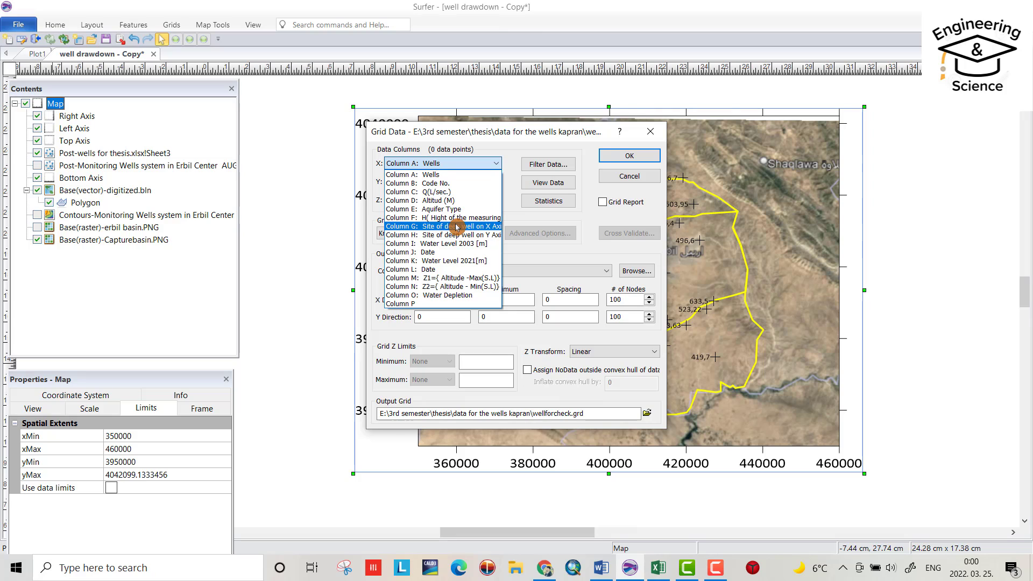
{"action": "left_click", "coordinate": [458, 227]}
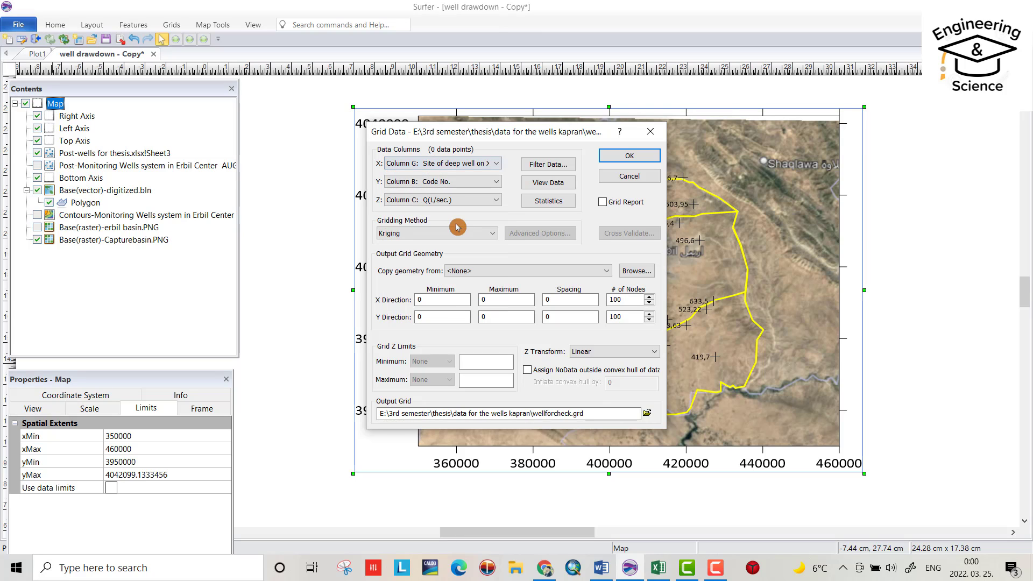
{"action": "left_click", "coordinate": [658, 568]}
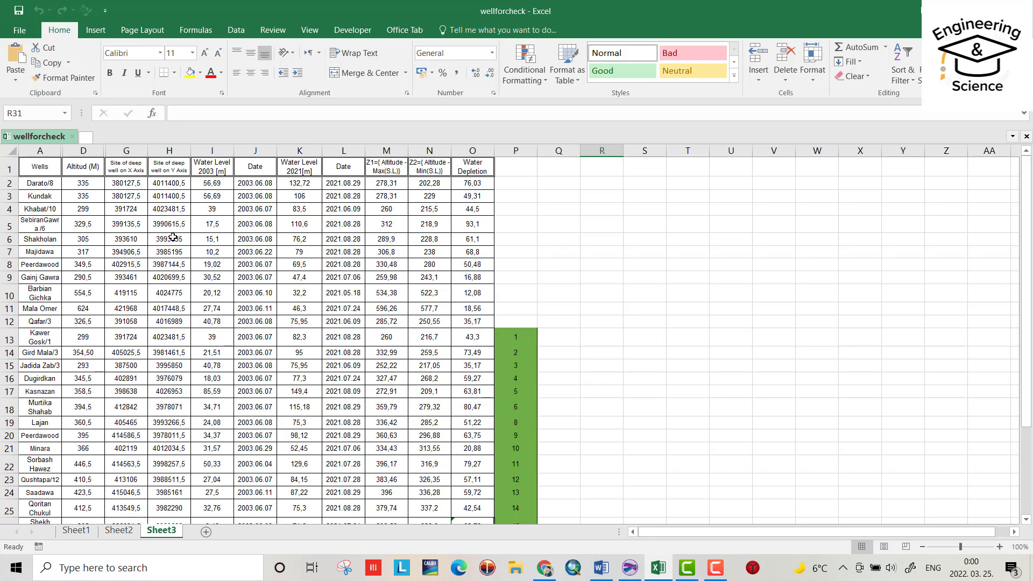
{"action": "left_click", "coordinate": [630, 568]}
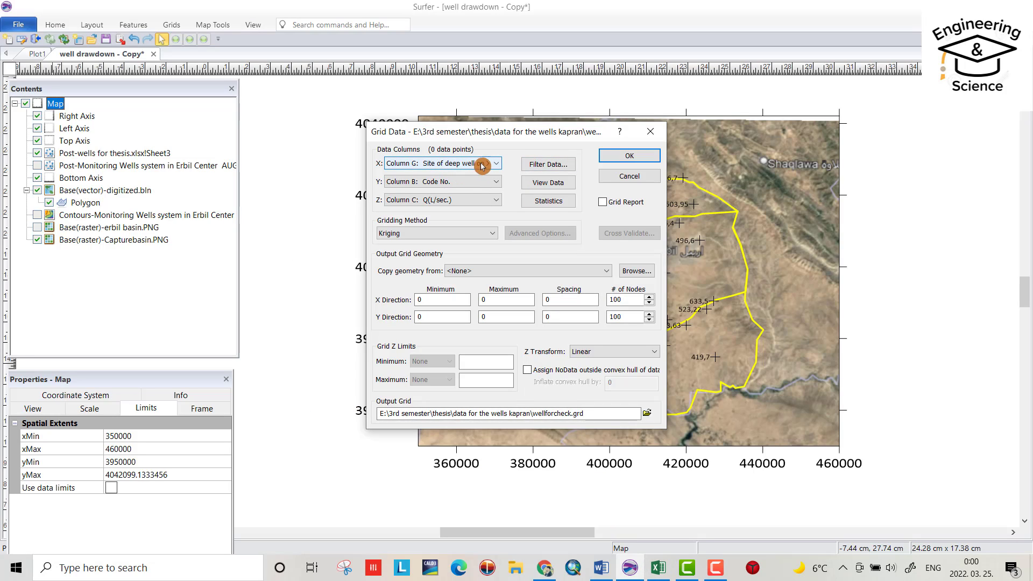
{"action": "left_click", "coordinate": [467, 182]}
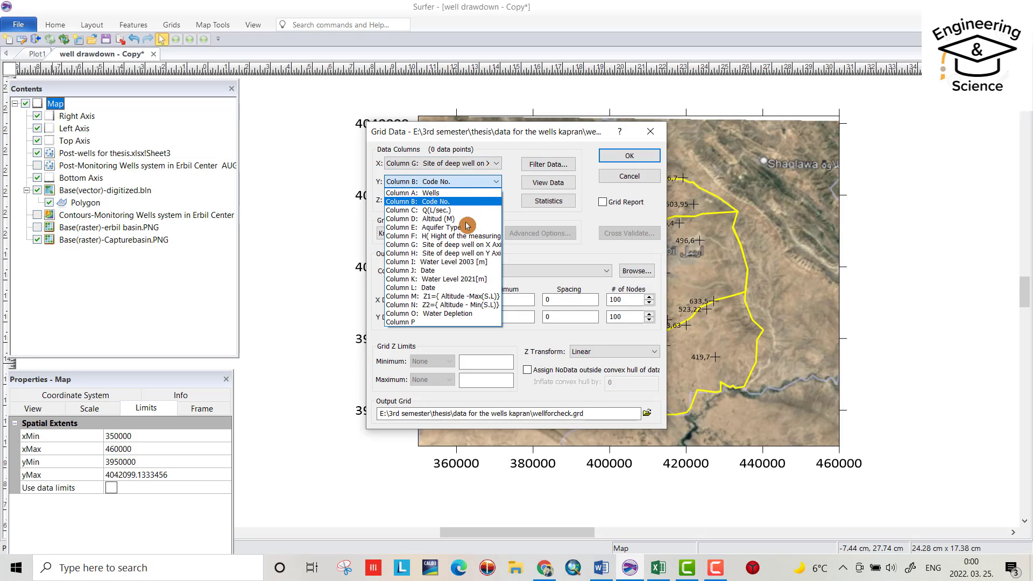
{"action": "left_click", "coordinate": [468, 253]}
{"action": "left_click", "coordinate": [470, 200]}
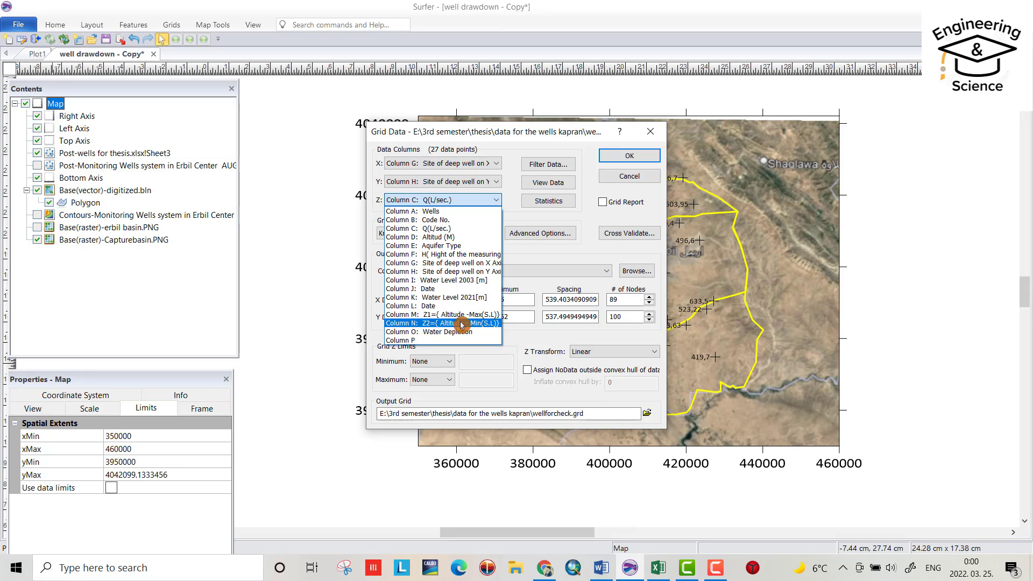
{"action": "left_click", "coordinate": [461, 324]}
{"action": "left_click", "coordinate": [491, 233]}
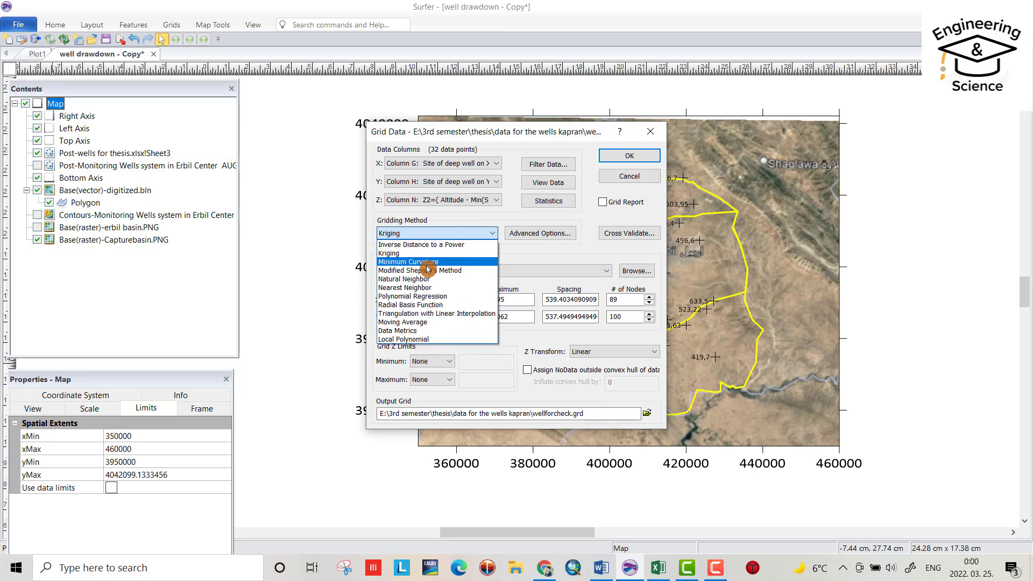
{"action": "left_click", "coordinate": [409, 253]}
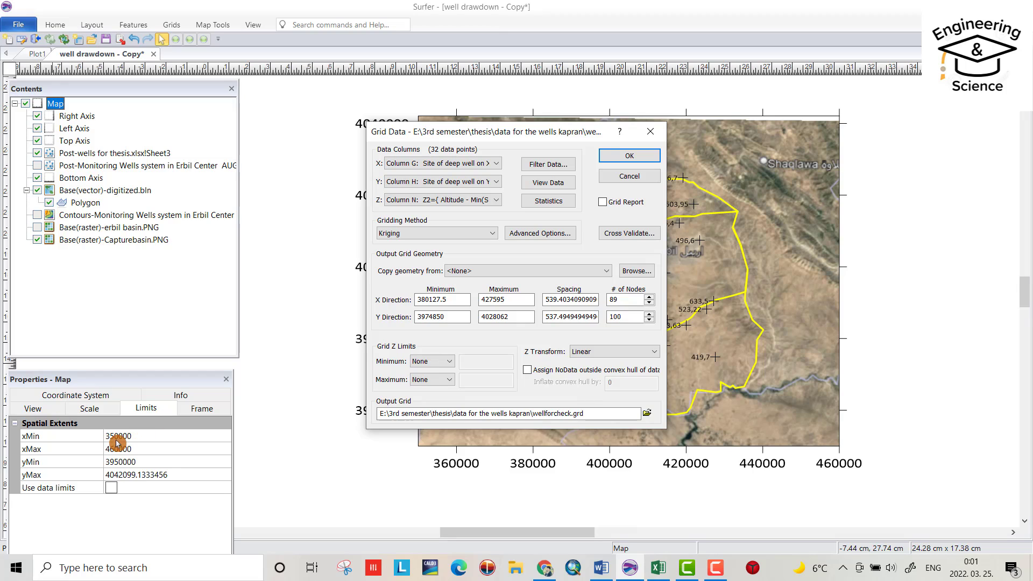
Set the output grid extents to X 350000 to 460000 and Y 3950000 to 4042000.
{"action": "double_click", "coordinate": [432, 299]}
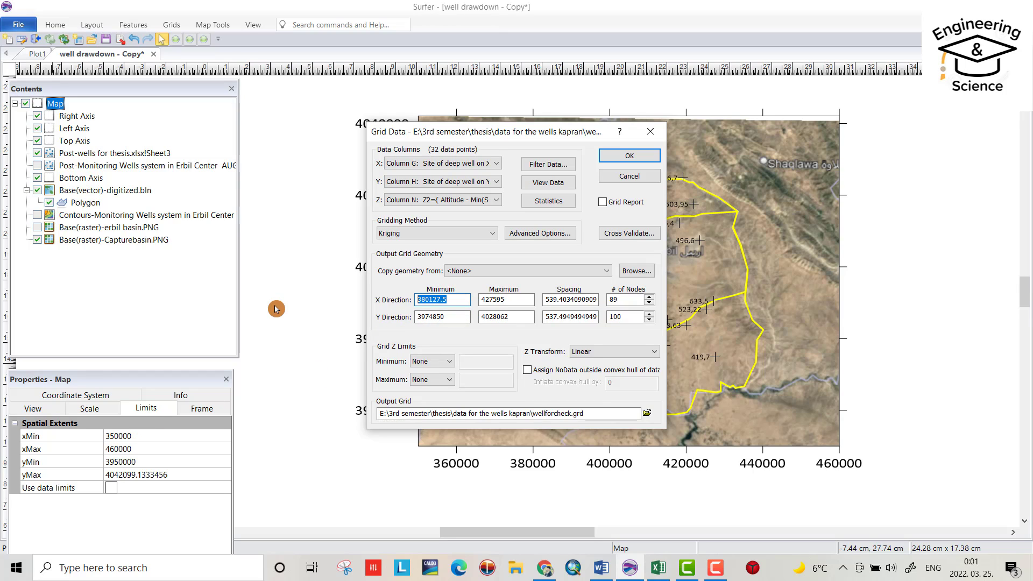
{"action": "type", "text": "350000"}
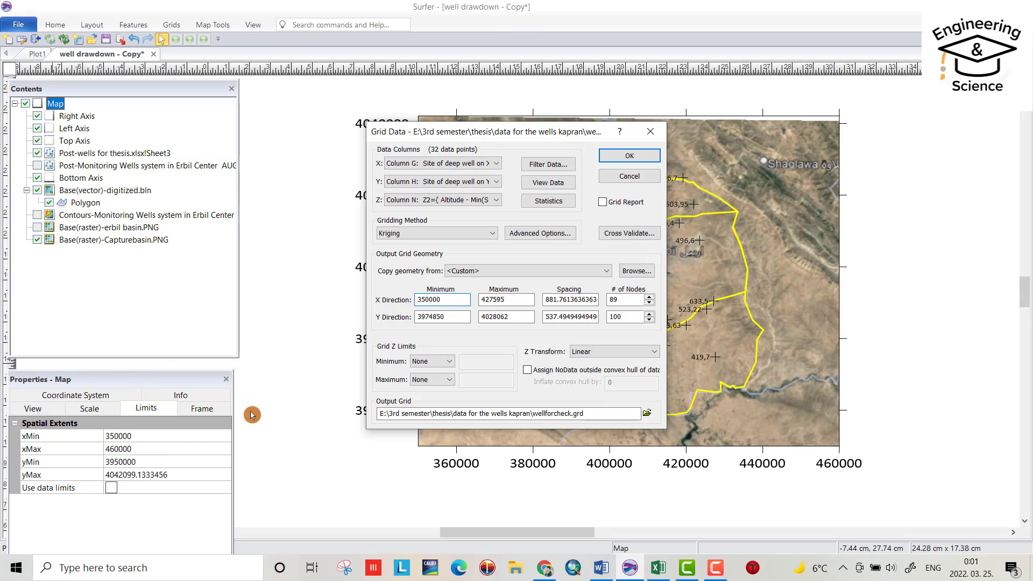
{"action": "key", "text": "Tab"}
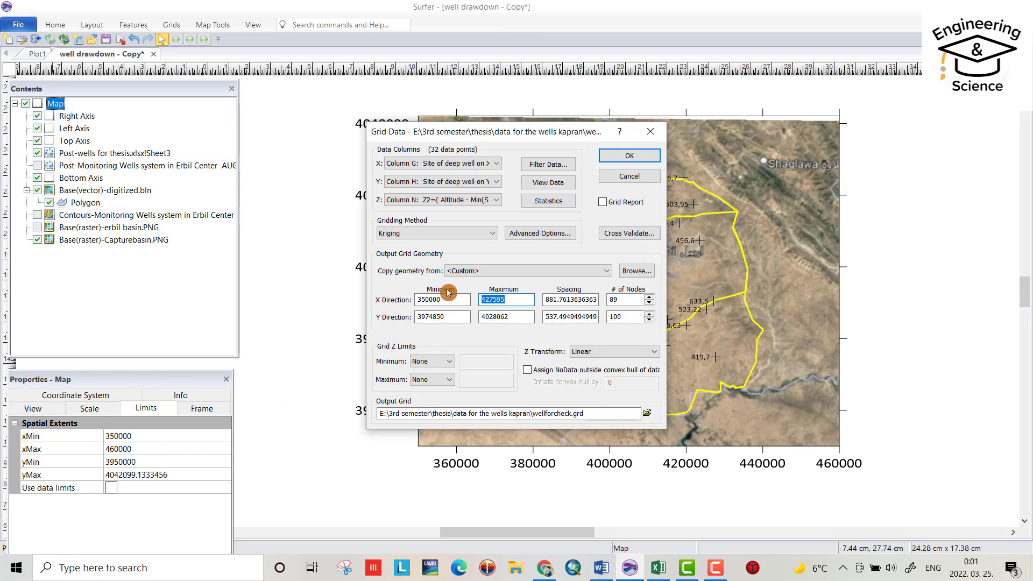
{"action": "type", "text": "460000"}
{"action": "double_click", "coordinate": [442, 317]}
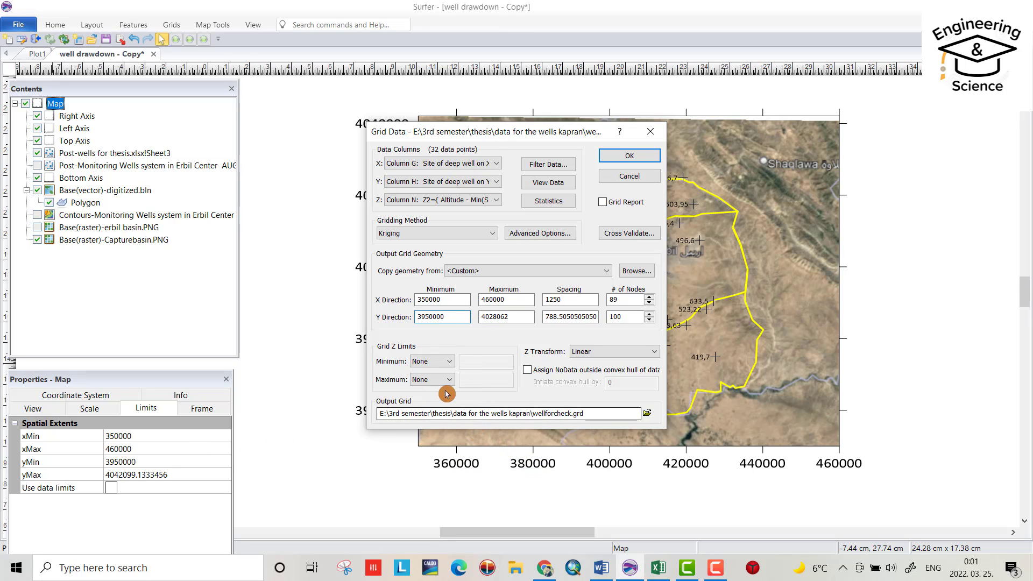
{"action": "type", "text": "3950000"}
{"action": "key", "text": "Tab"}
{"action": "type", "text": "4"}
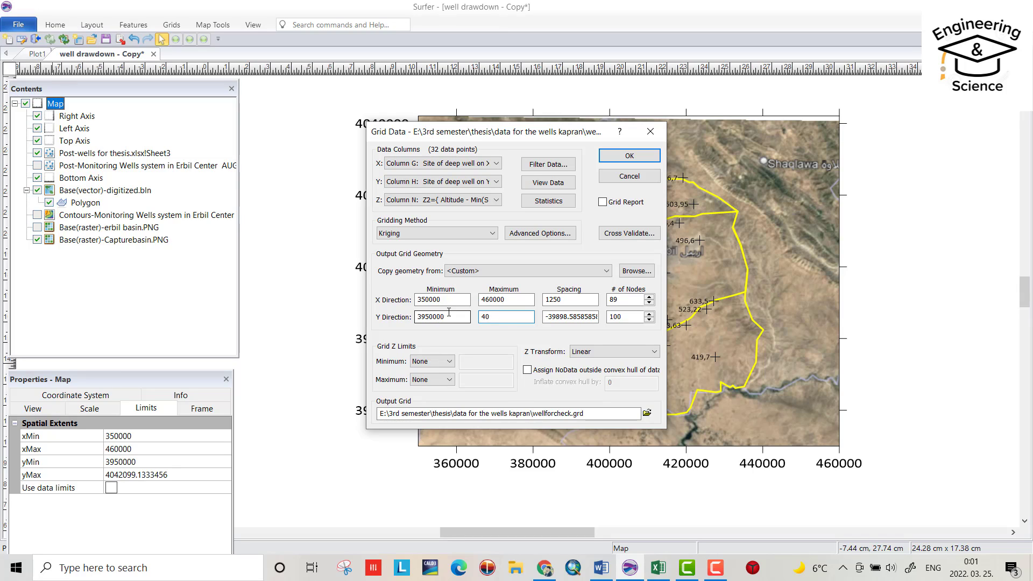
{"action": "type", "text": "042000"}
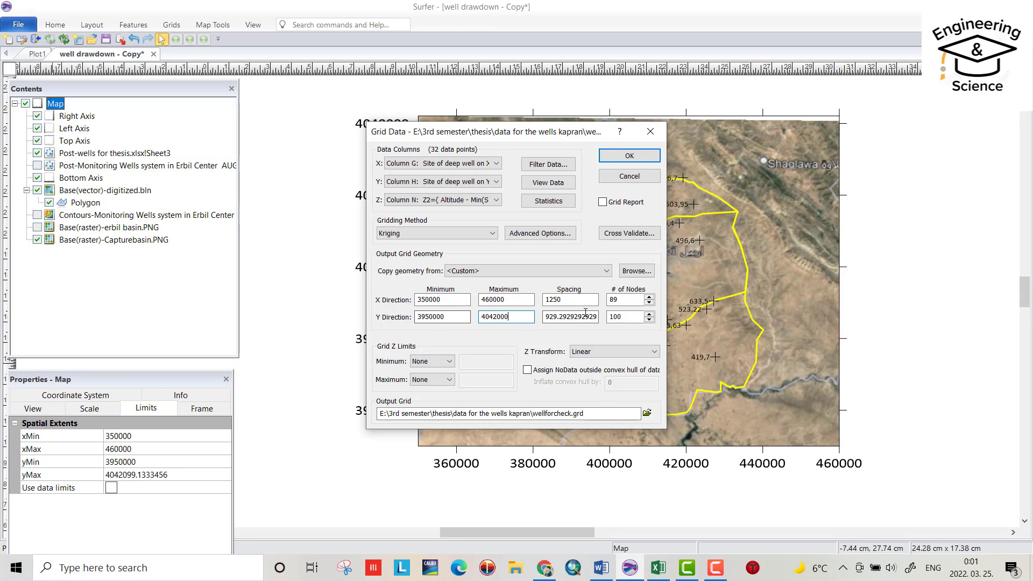
Set the grid spacing to 100 in both the X and Y directions.
{"action": "left_click", "coordinate": [568, 299]}
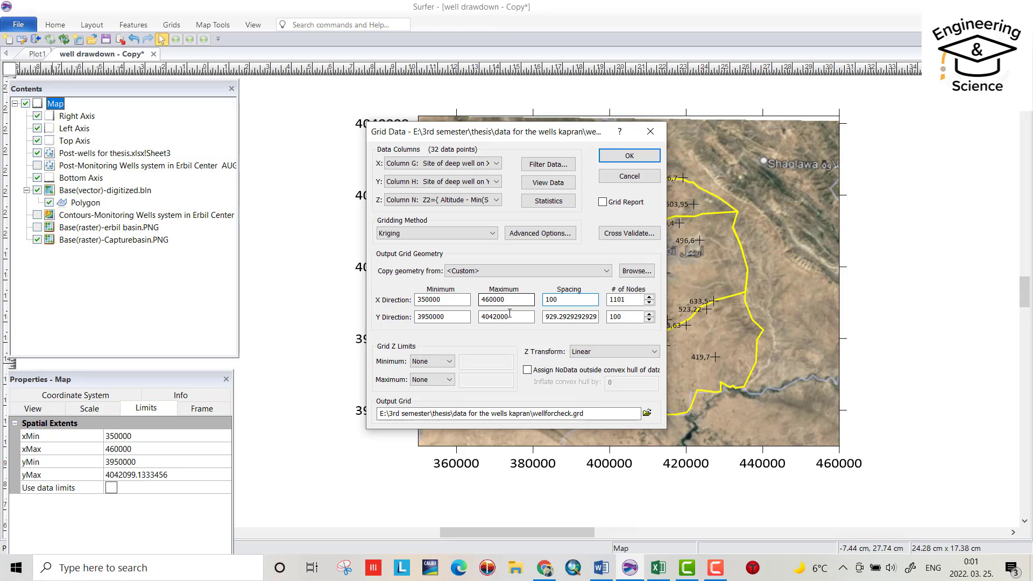
{"action": "left_click_drag", "start_coordinate": [546, 317], "coordinate": [609, 321]}
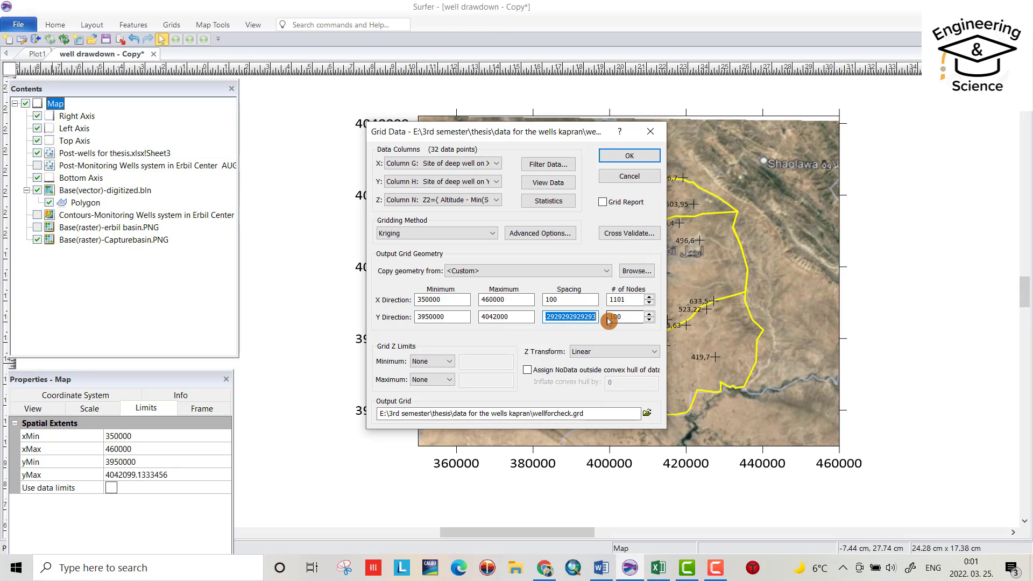
{"action": "type", "text": "100"}
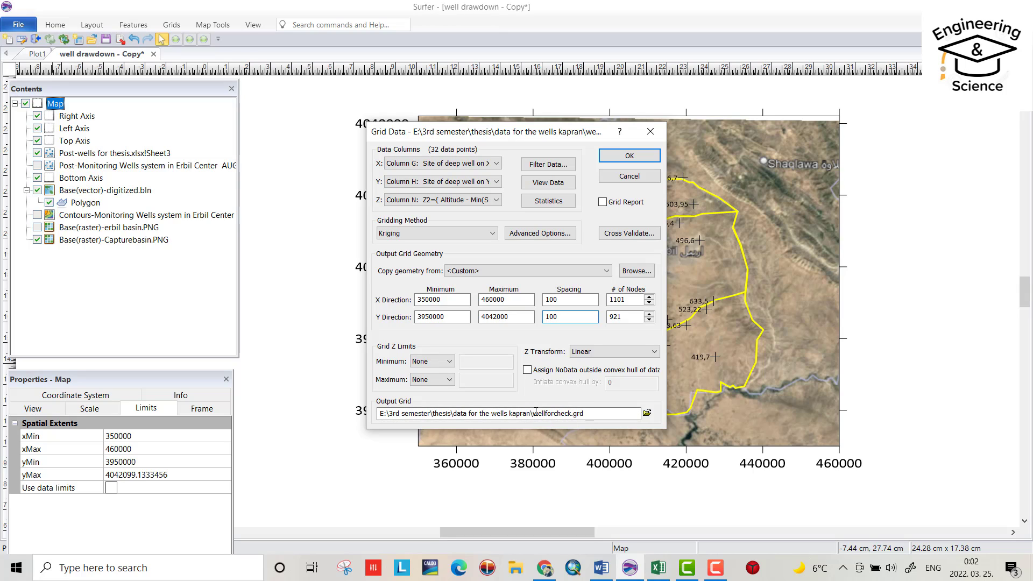
Name the output grid file tutorial.grd in the same folder and generate the grid.
{"action": "left_click_drag", "start_coordinate": [536, 413], "coordinate": [552, 414]}
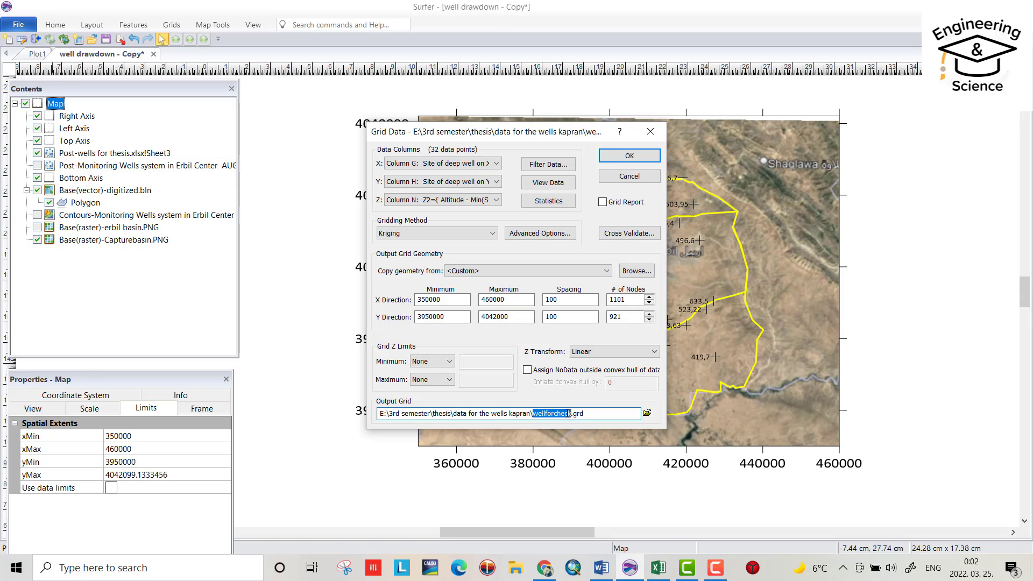
{"action": "type", "text": "tutorial"}
{"action": "left_click", "coordinate": [630, 157]}
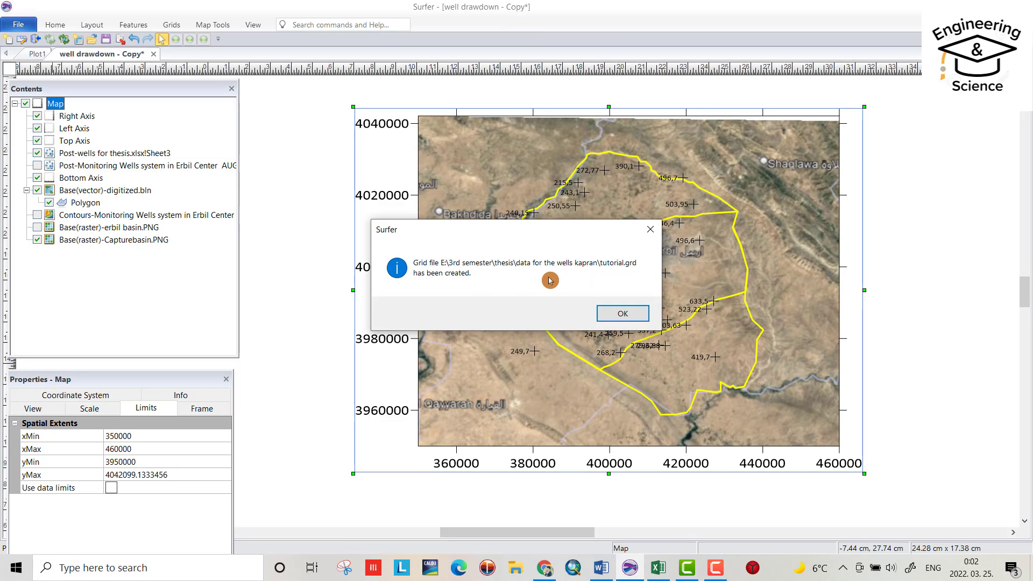
{"action": "left_click", "coordinate": [625, 313]}
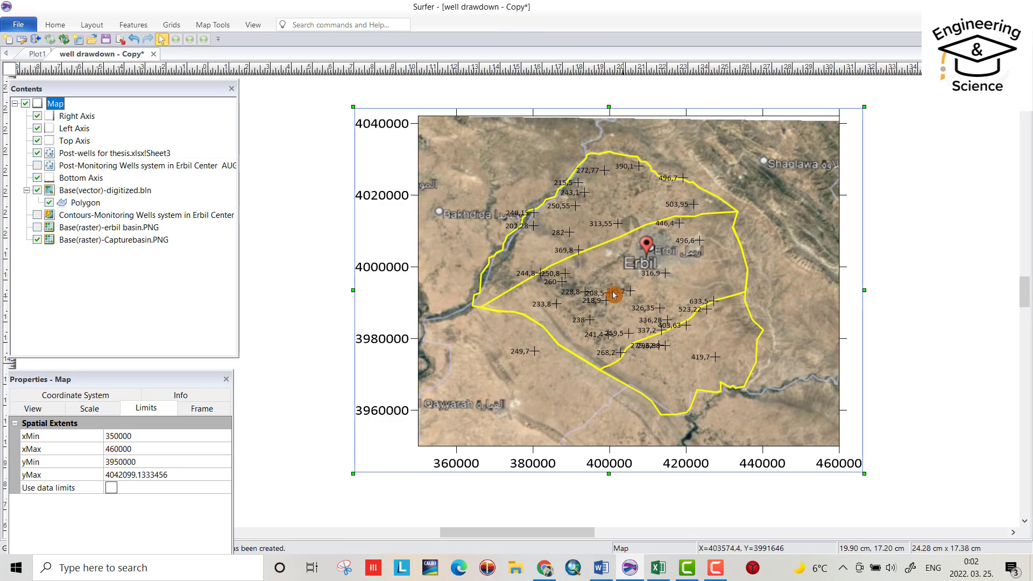
Create a 1-Grid Vector map from the tutorial.grd grid file.
{"action": "left_click", "coordinate": [285, 158]}
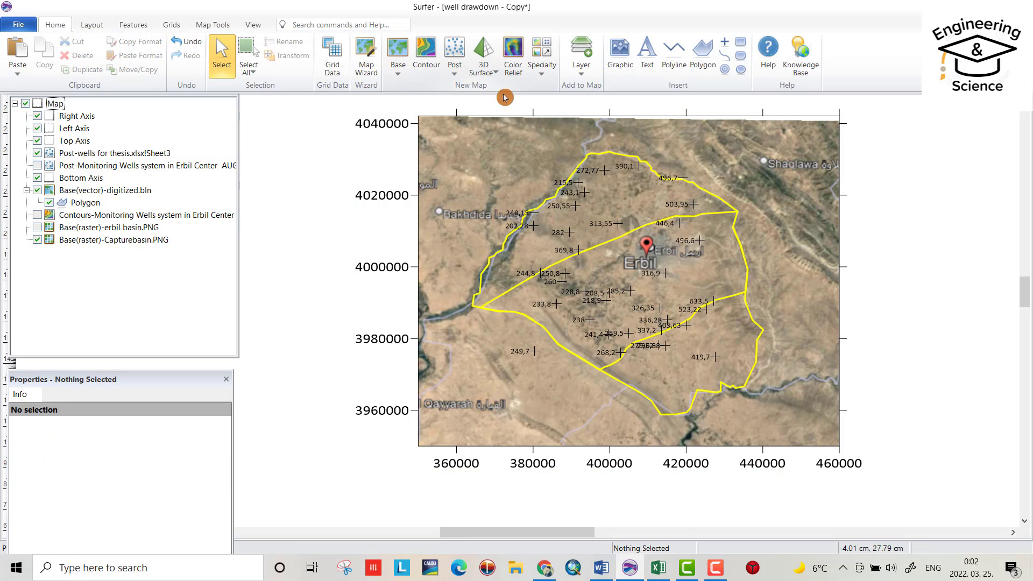
{"action": "left_click", "coordinate": [542, 80]}
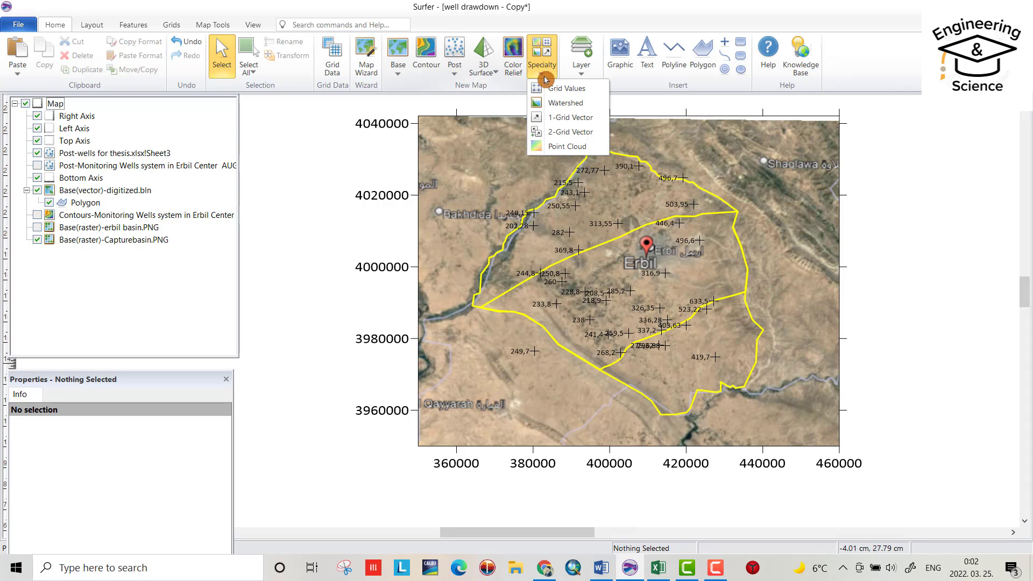
{"action": "left_click", "coordinate": [571, 121]}
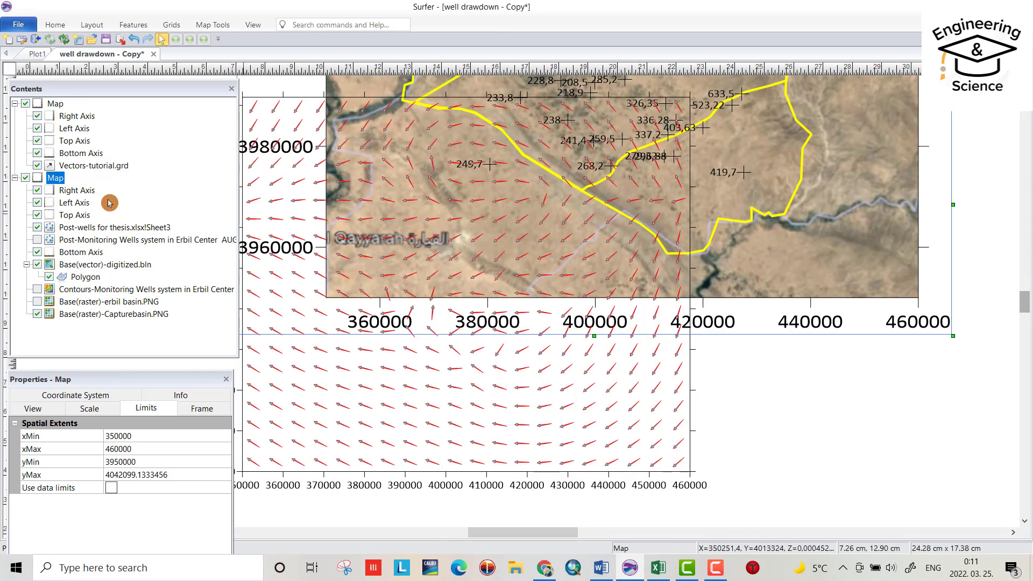
Move the Vectors-tutorial.grd layer into the basin map so it overlays the satellite image and boundary.
{"action": "left_click", "coordinate": [78, 167]}
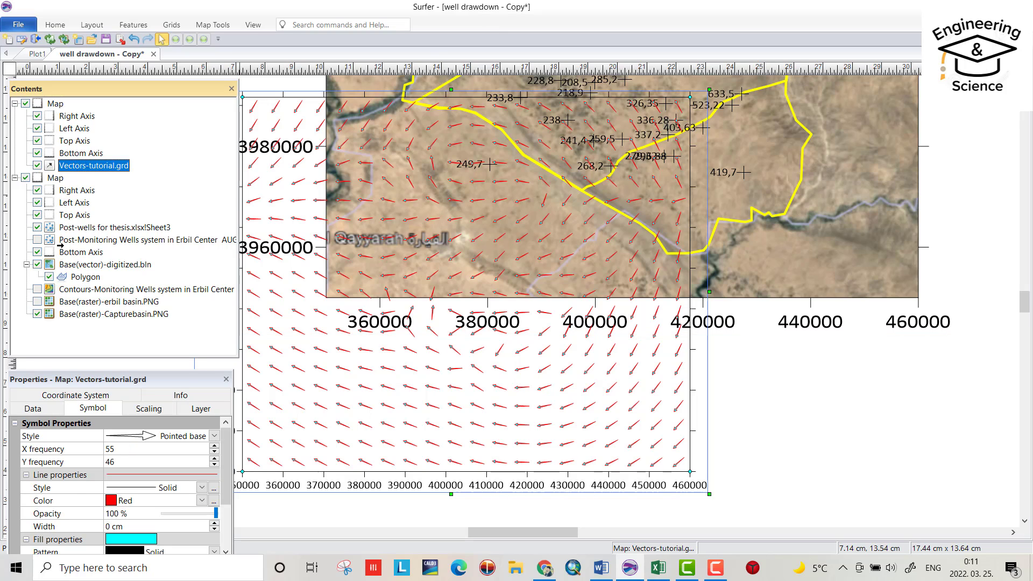
{"action": "left_click_drag", "start_coordinate": [61, 246], "coordinate": [61, 246]}
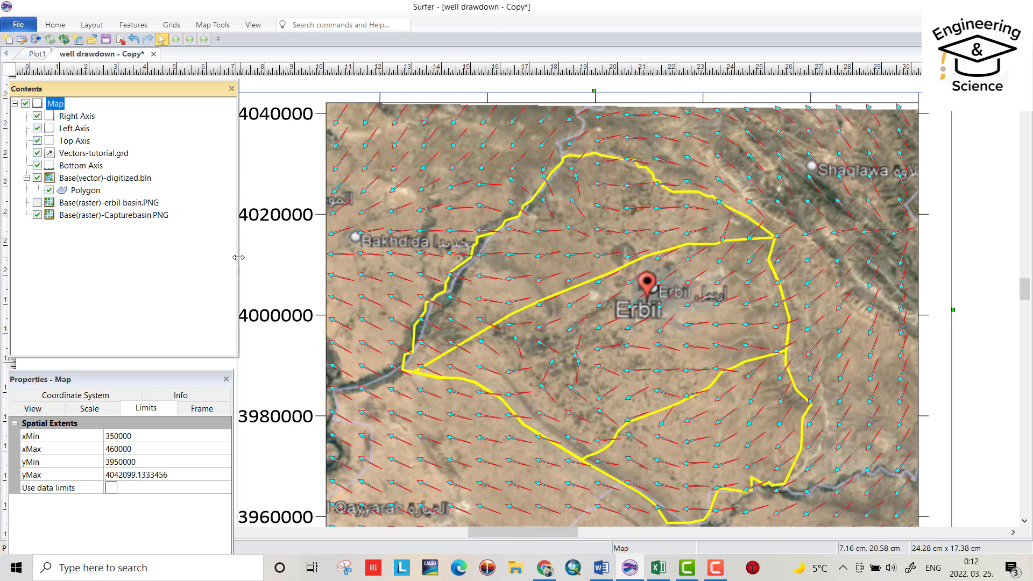
Create a contour map from the tutorial.grd grid file.
{"action": "left_click", "coordinate": [54, 24]}
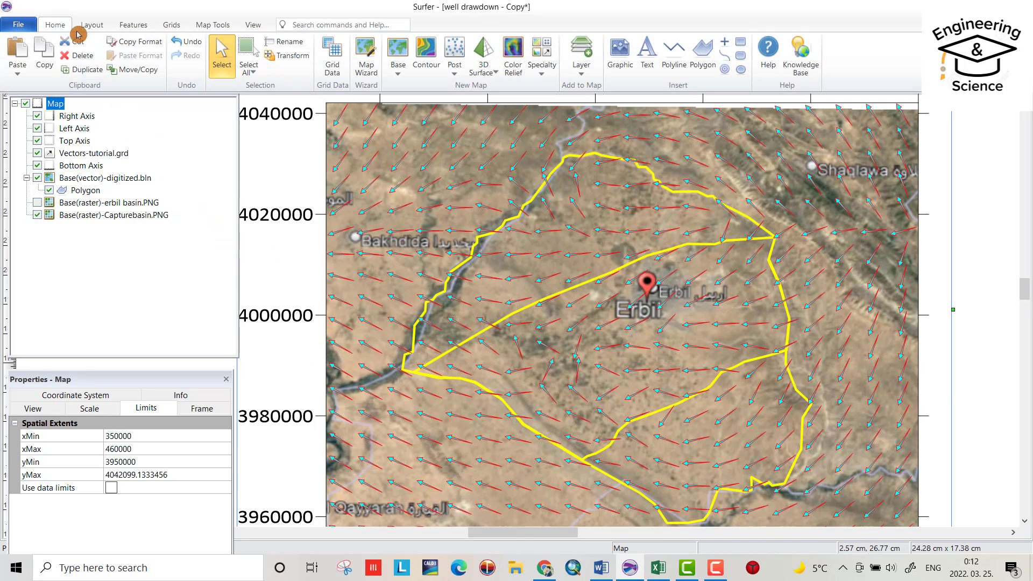
{"action": "left_click", "coordinate": [429, 42]}
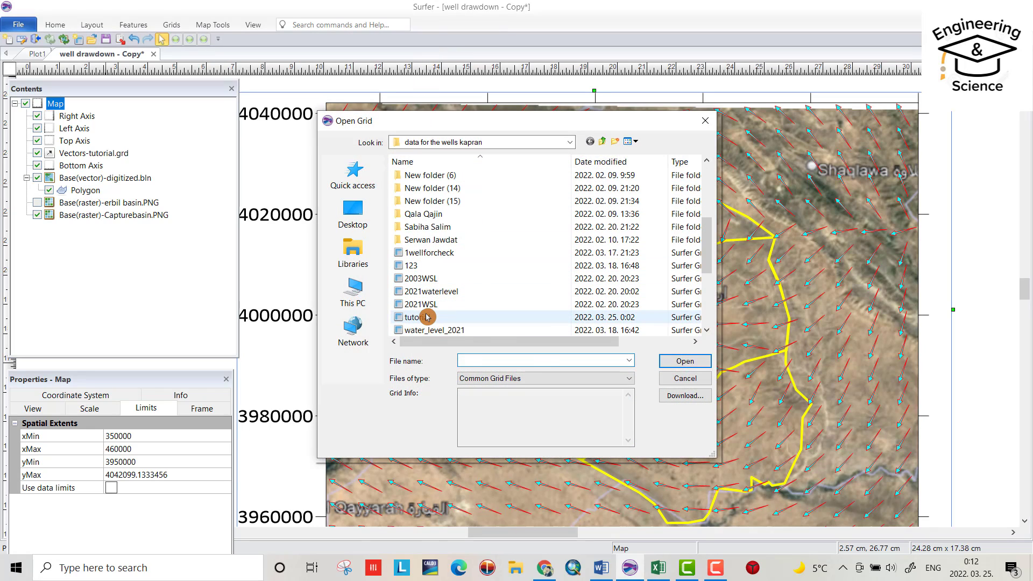
{"action": "left_click", "coordinate": [427, 318]}
{"action": "left_click", "coordinate": [684, 362]}
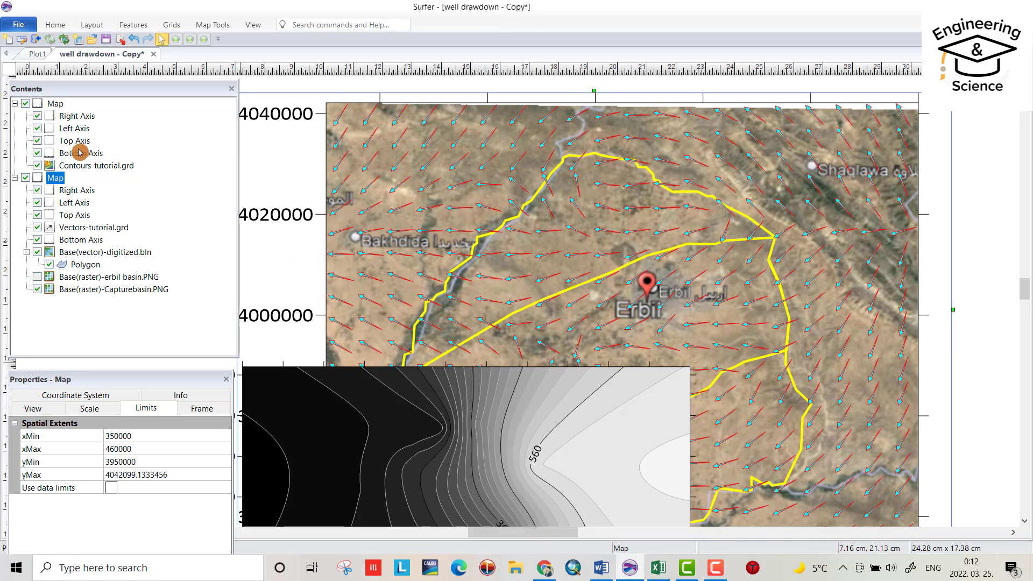
Move the Contours-tutorial.grd layer into the basin map, directly below the Vectors-tutorial.grd layer.
{"action": "left_click", "coordinate": [74, 167]}
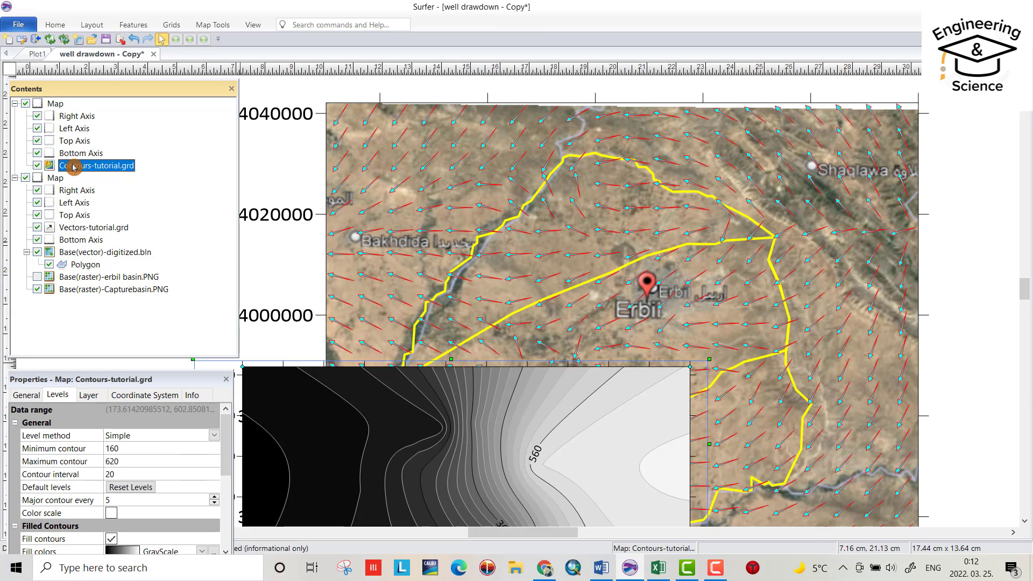
{"action": "left_click_drag", "start_coordinate": [74, 167], "coordinate": [70, 174]}
{"action": "left_click_drag", "start_coordinate": [61, 231], "coordinate": [62, 233]}
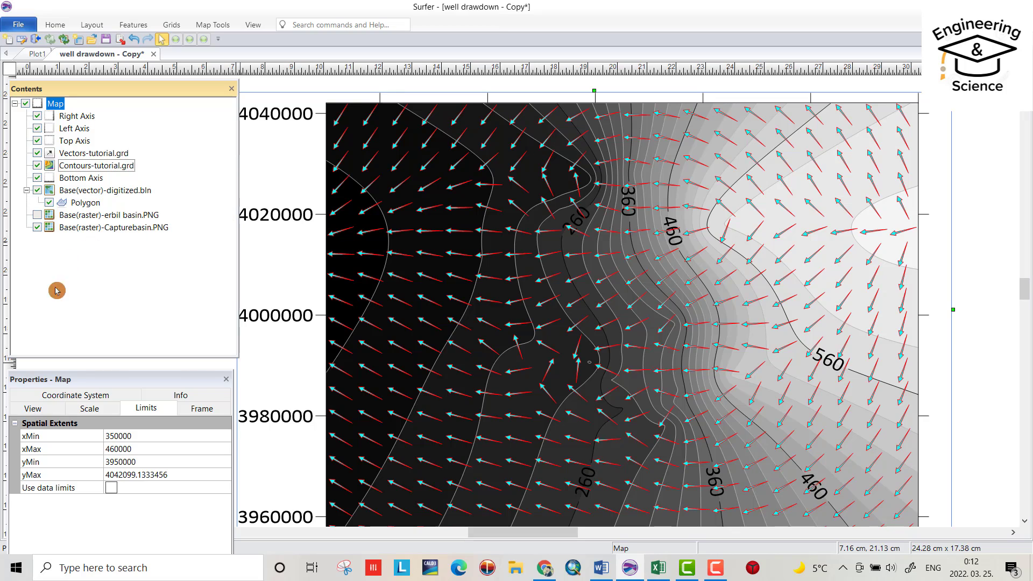
Set the fill colors of the Contours-tutorial.grd layer to Rainbow3.
{"action": "left_click", "coordinate": [75, 166]}
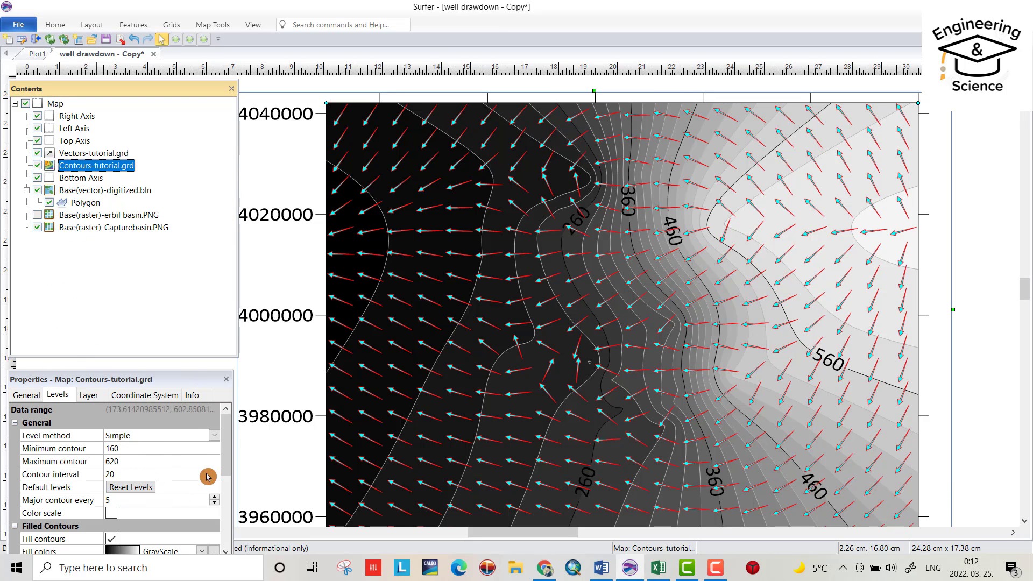
{"action": "left_click_drag", "start_coordinate": [223, 438], "coordinate": [228, 469]}
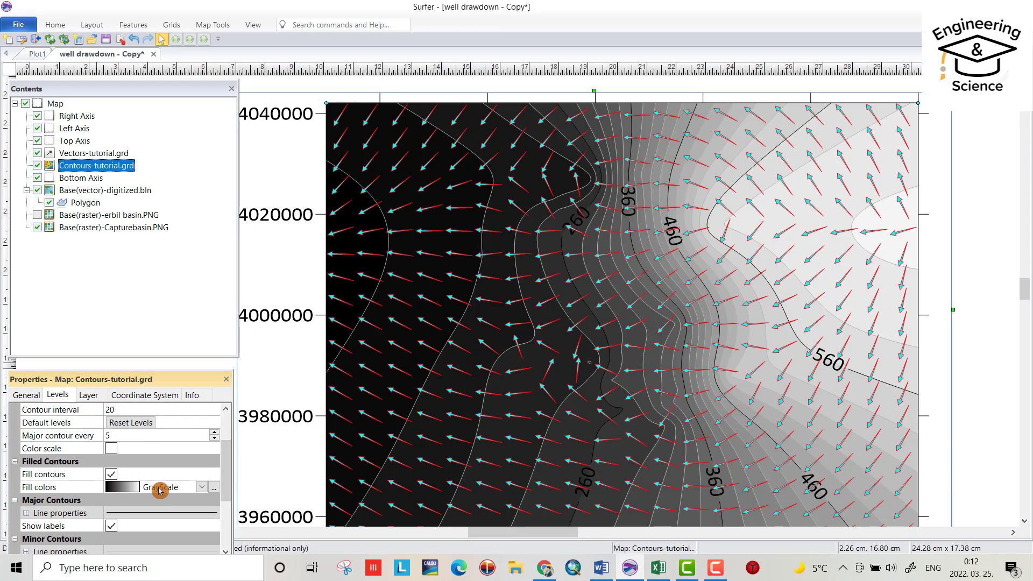
{"action": "left_click", "coordinate": [203, 490]}
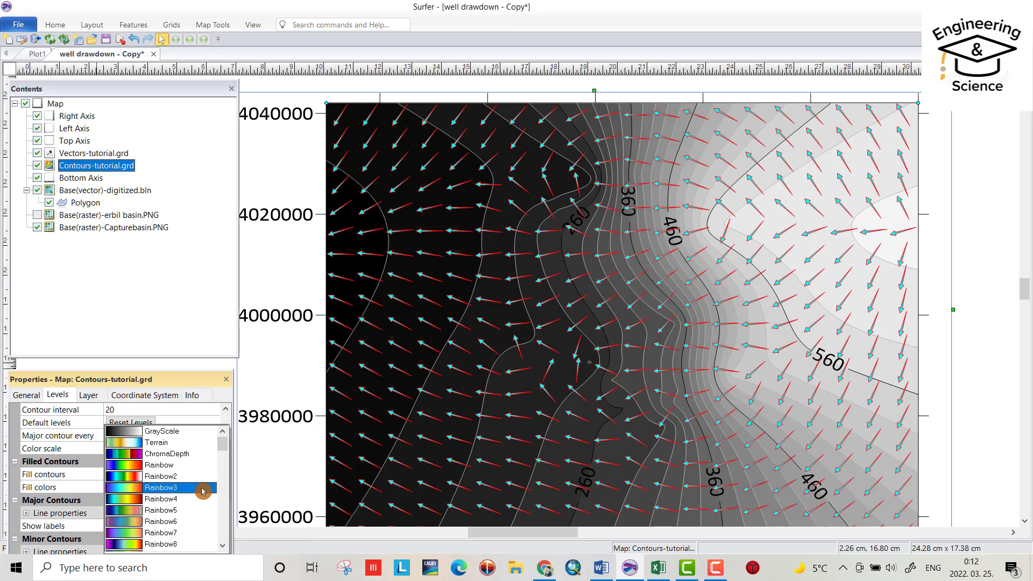
{"action": "left_click", "coordinate": [137, 491]}
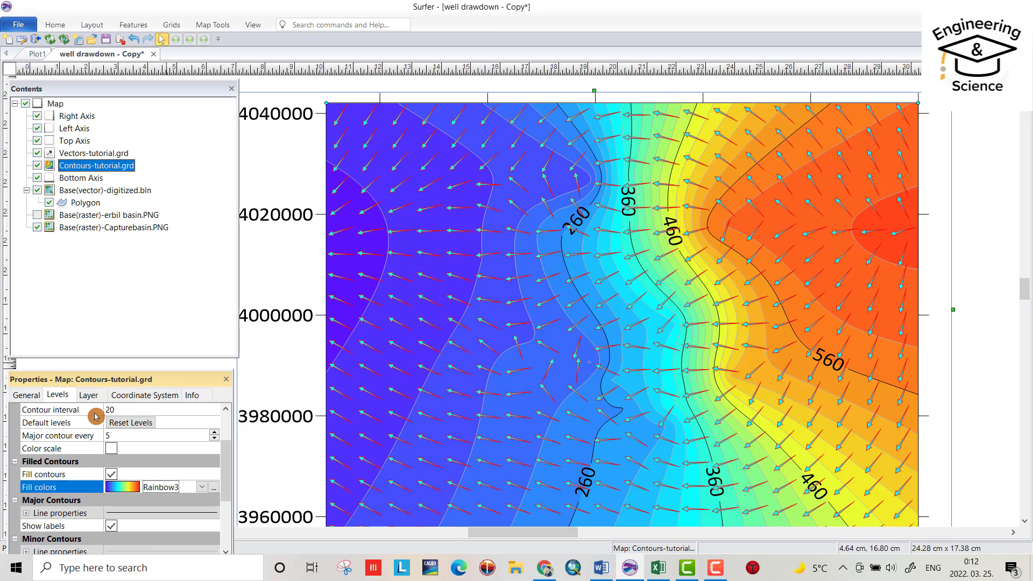
Reset the contour levels to their defaults and set the major contour frequency to every 3 contours.
{"action": "scroll", "coordinate": [123, 436], "scroll_direction": "up", "scroll_amount": 2}
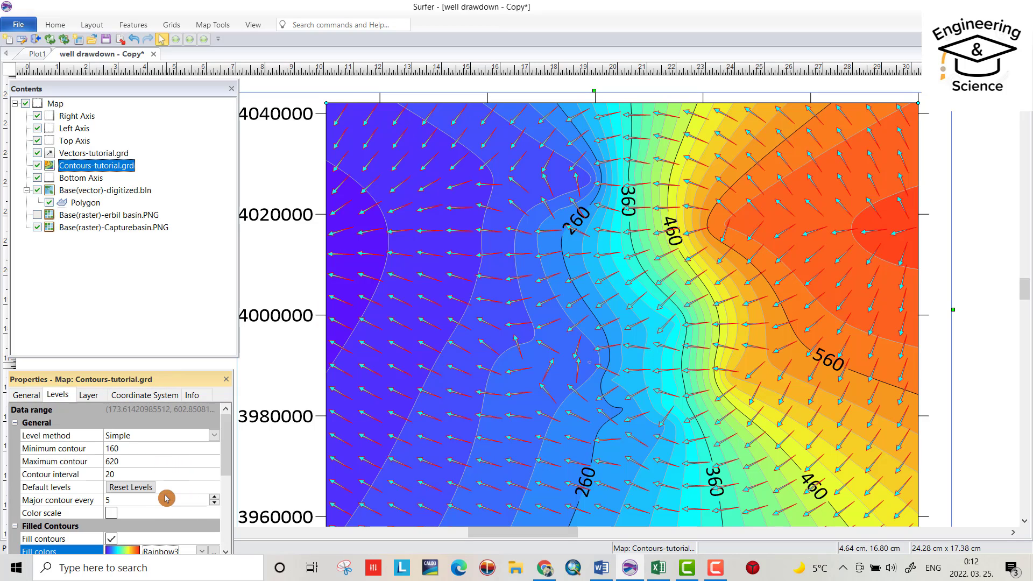
{"action": "left_click", "coordinate": [144, 488]}
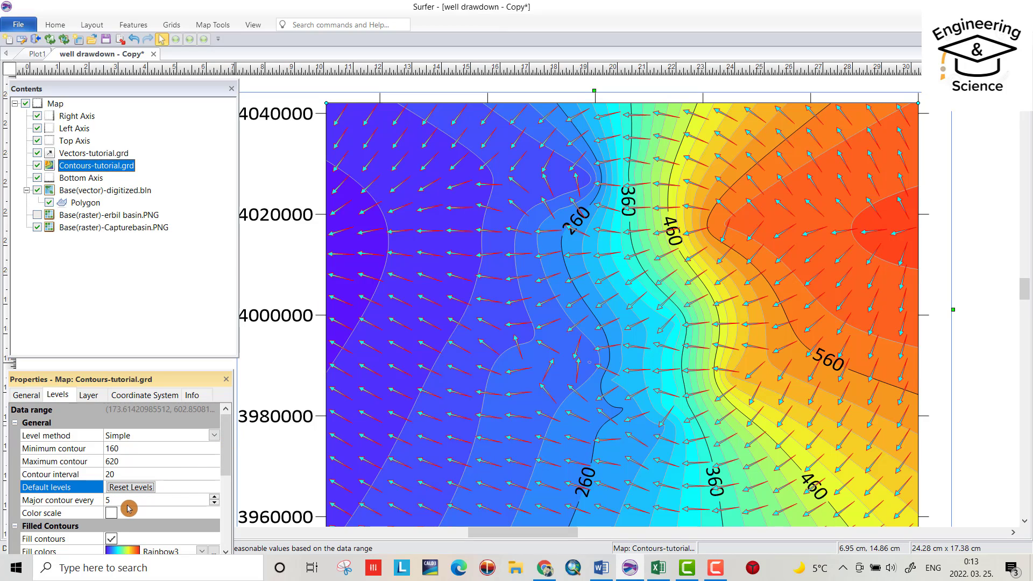
{"action": "left_click", "coordinate": [125, 501]}
{"action": "left_click", "coordinate": [214, 504]}
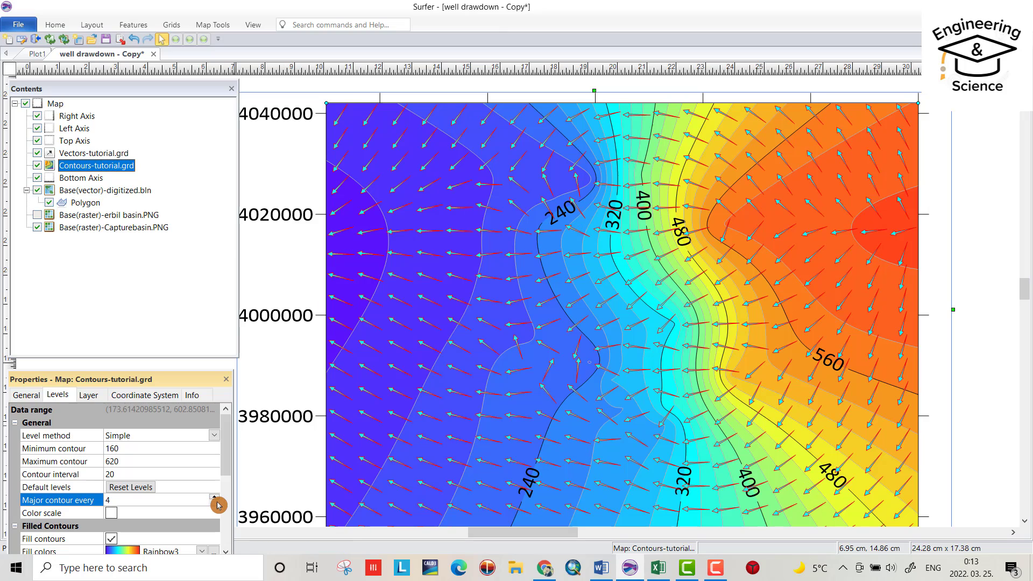
{"action": "left_click", "coordinate": [217, 504]}
{"action": "left_click", "coordinate": [217, 504]}
{"action": "left_click", "coordinate": [217, 505]}
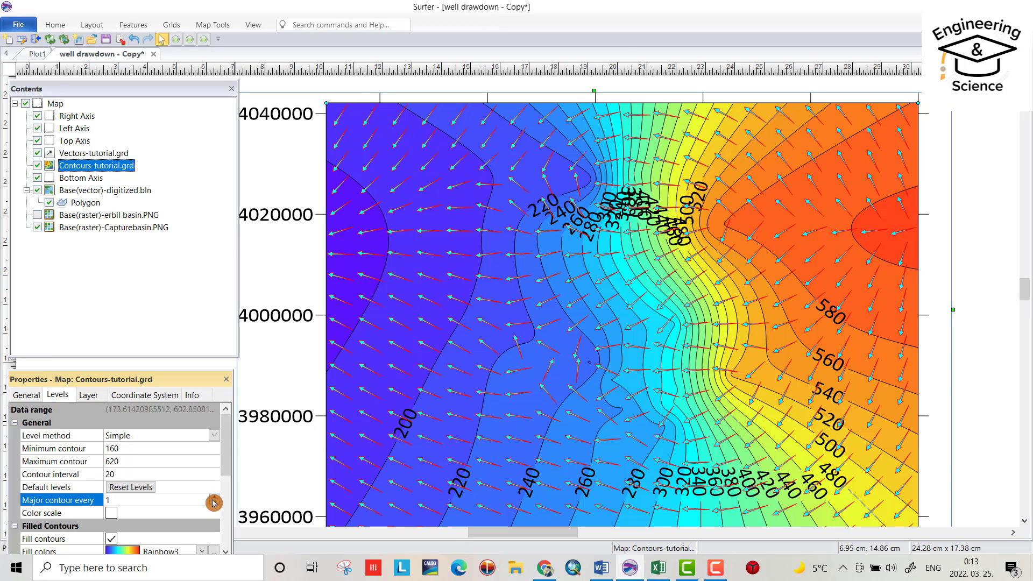
{"action": "left_click", "coordinate": [214, 499]}
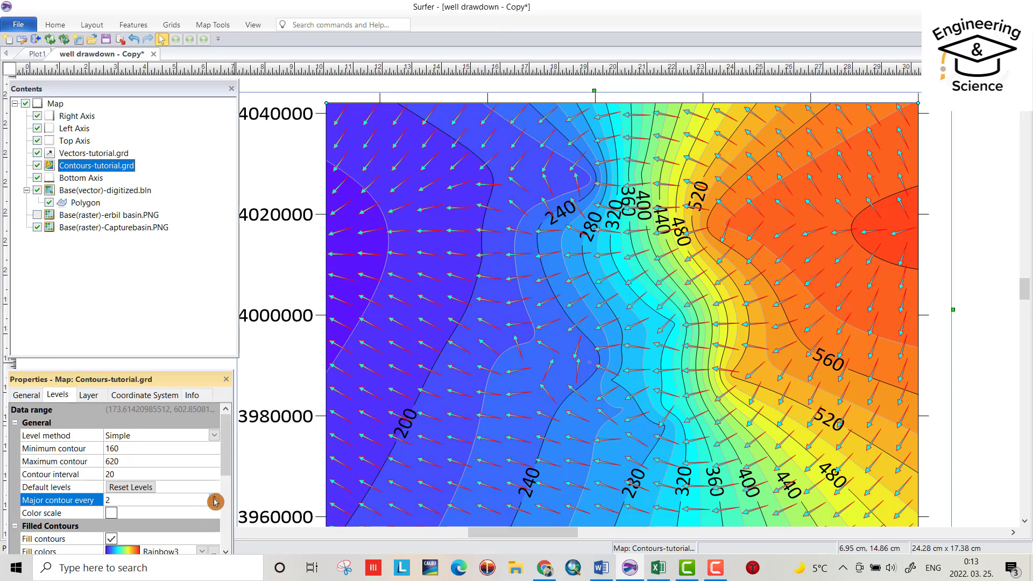
{"action": "left_click", "coordinate": [214, 499]}
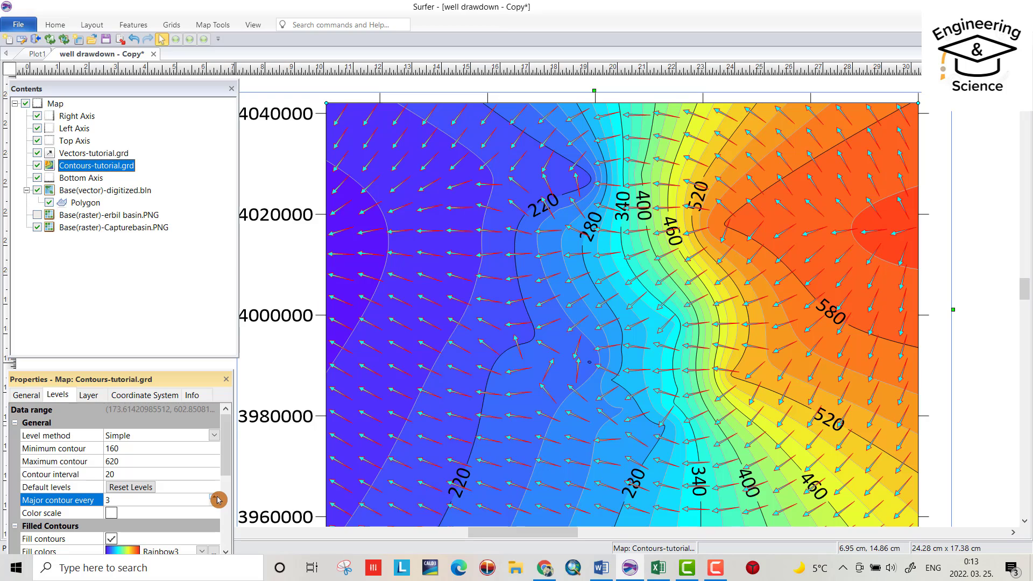
Move the Base(vector)-digitized.bln layer above the Vectors-tutorial.grd layer so the basin boundary overlays the contours.
{"action": "left_click", "coordinate": [86, 204]}
{"action": "left_click", "coordinate": [89, 191]}
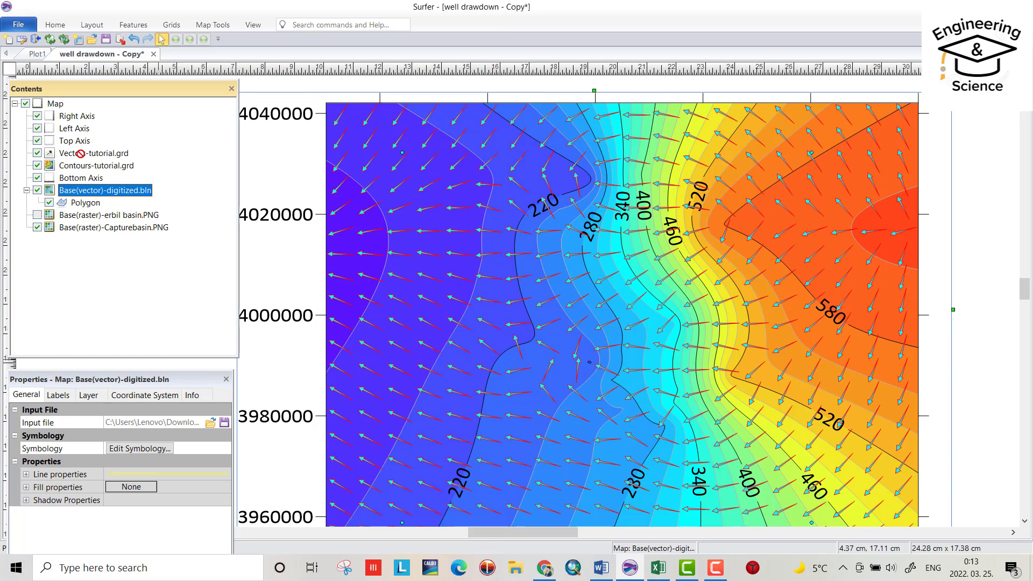
{"action": "left_click_drag", "start_coordinate": [76, 145], "coordinate": [76, 146]}
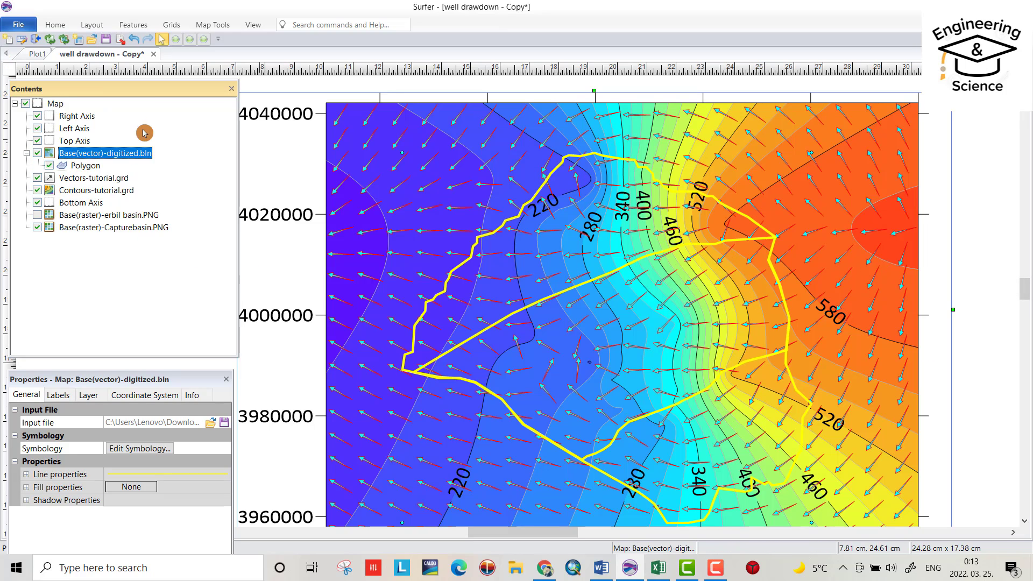
Try the outline arrow and Solid head symbol styles on the Vectors-tutorial.grd layer and return to Pointed base.
{"action": "left_click", "coordinate": [82, 181]}
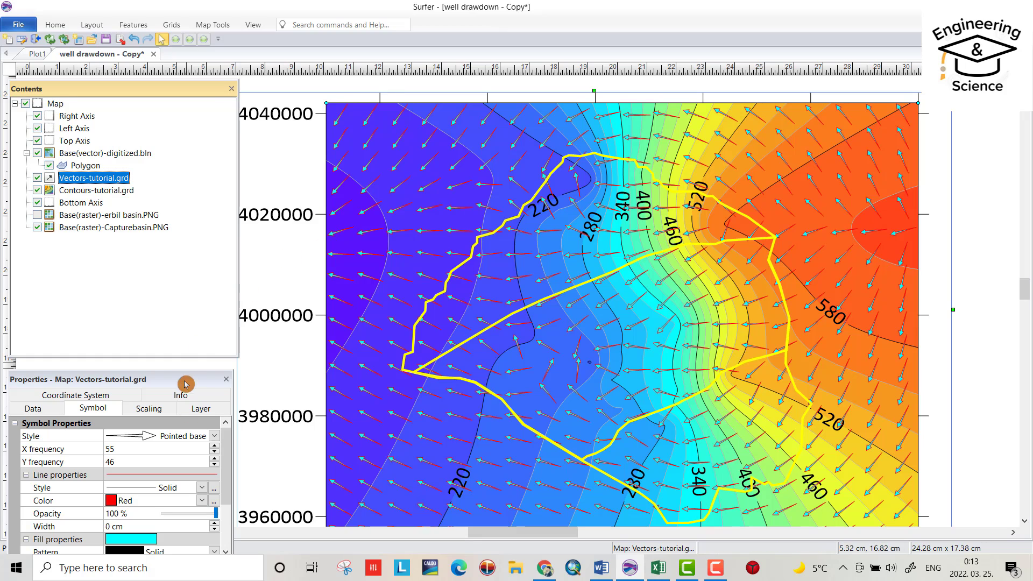
{"action": "left_click", "coordinate": [214, 438]}
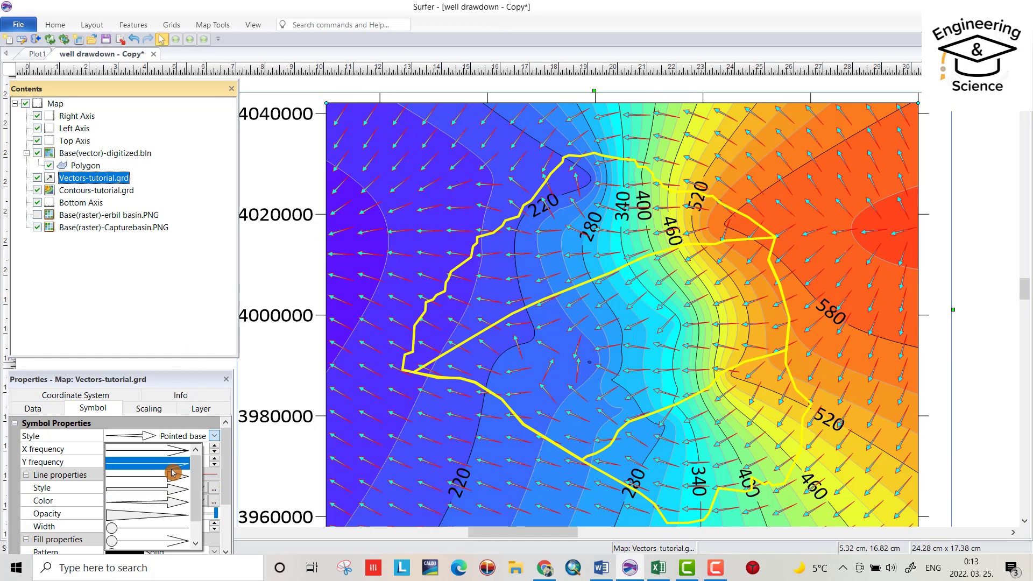
{"action": "left_click", "coordinate": [171, 488]}
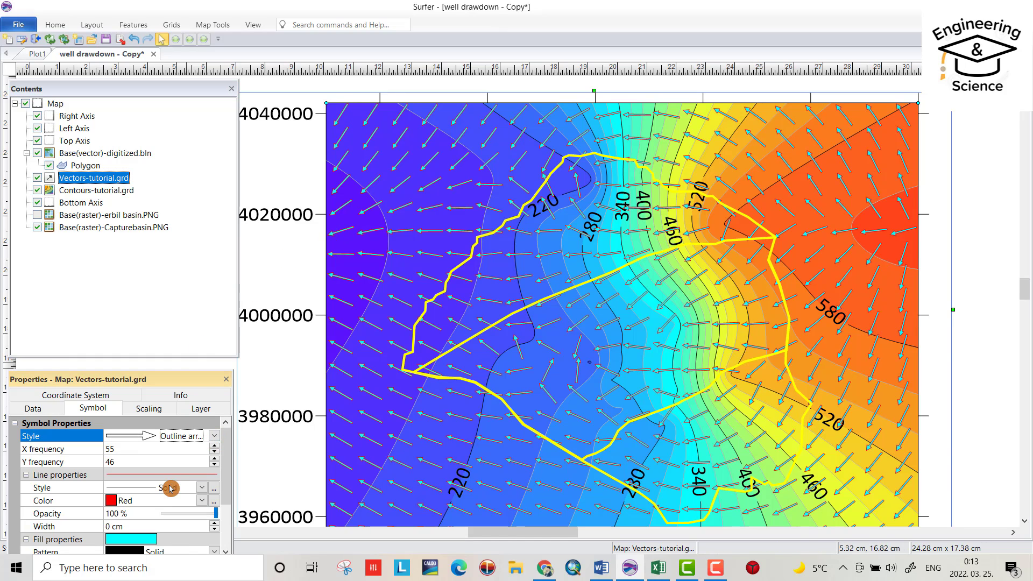
{"action": "left_click", "coordinate": [214, 436]}
{"action": "left_click", "coordinate": [175, 478]}
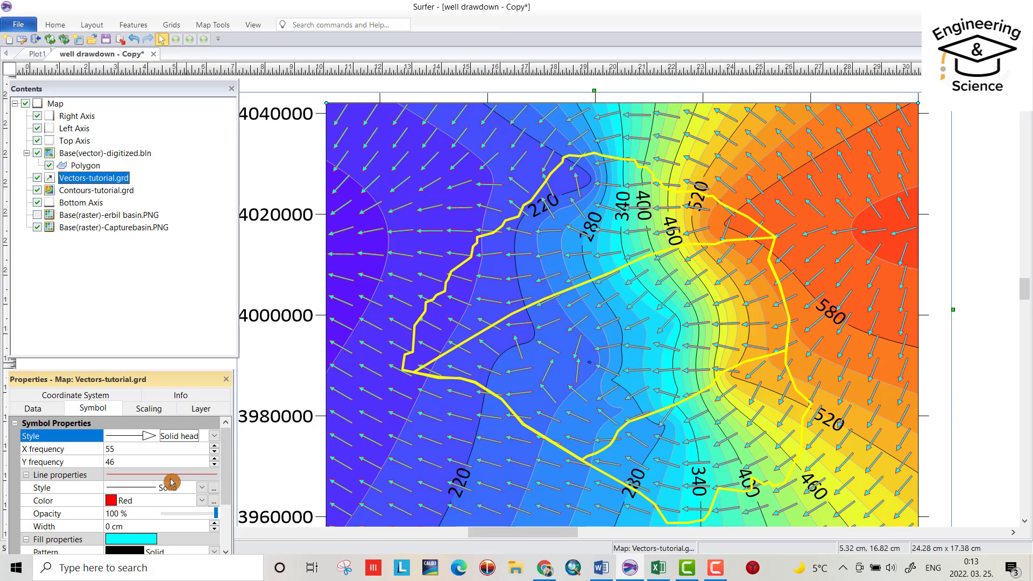
{"action": "left_click", "coordinate": [214, 439]}
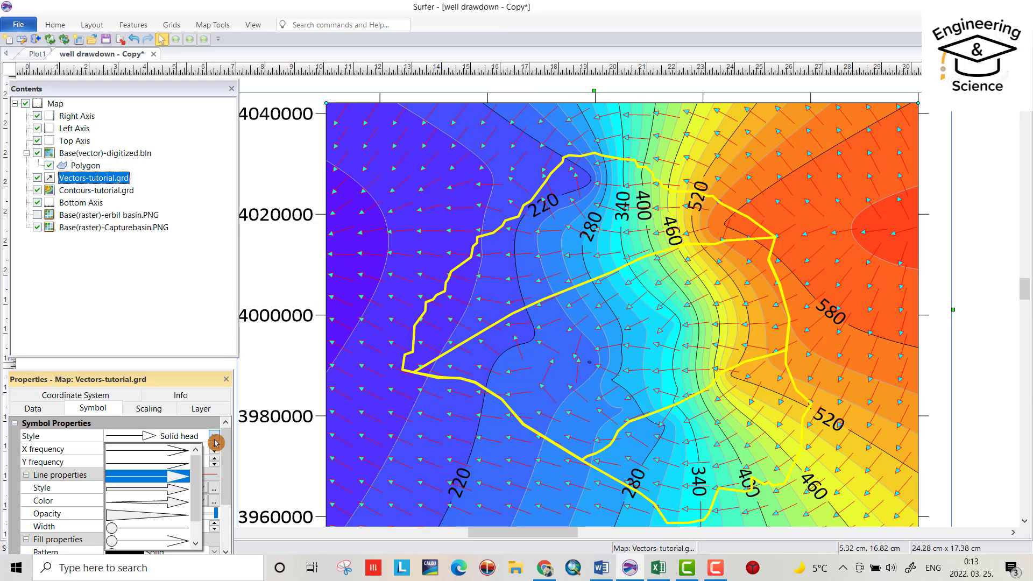
{"action": "left_click", "coordinate": [174, 504]}
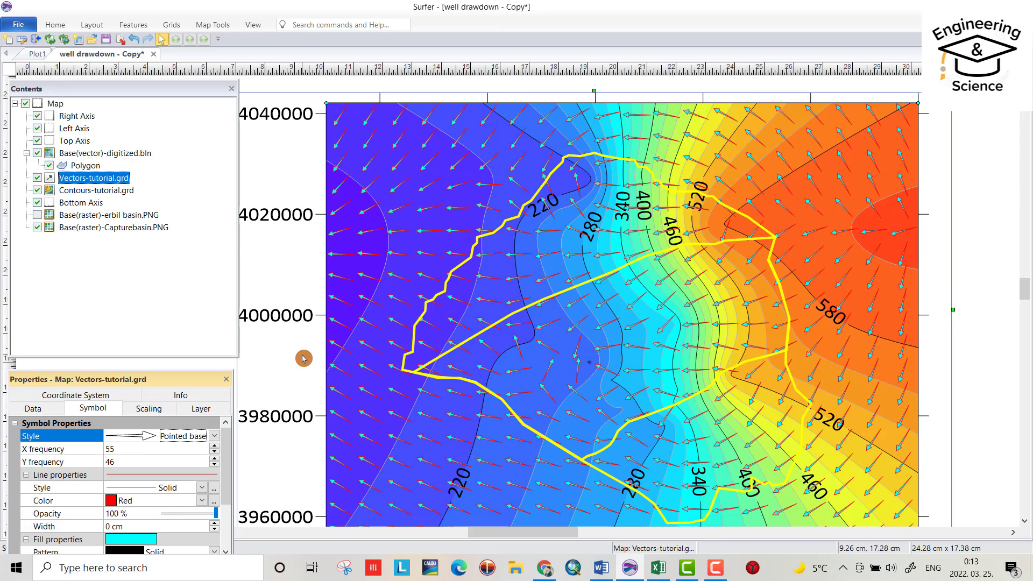
Try Yellow as the vector symbols' line color and set it back to Red.
{"action": "left_click", "coordinate": [205, 501]}
{"action": "left_click", "coordinate": [178, 455]}
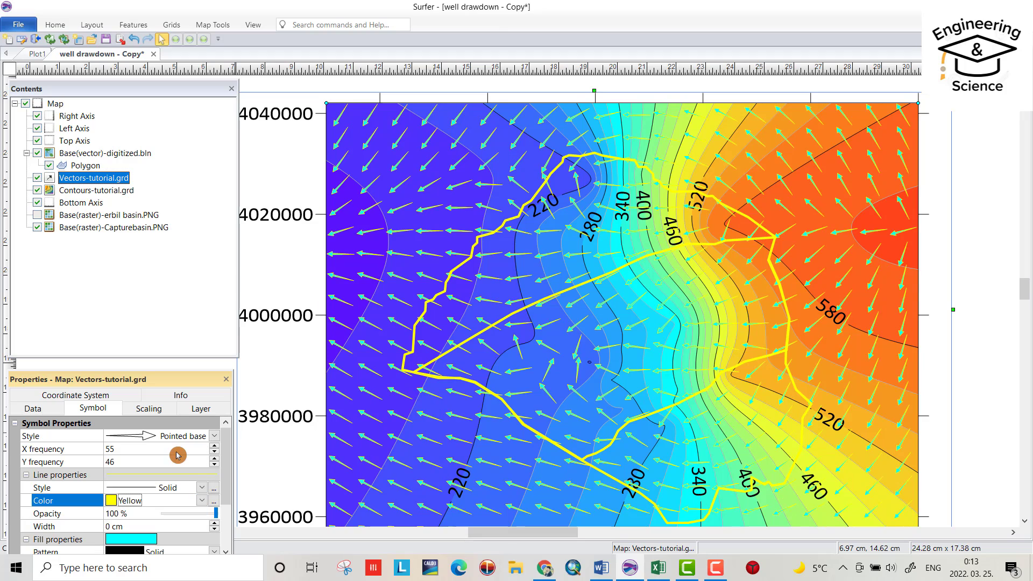
{"action": "key", "text": "alt+Down"}
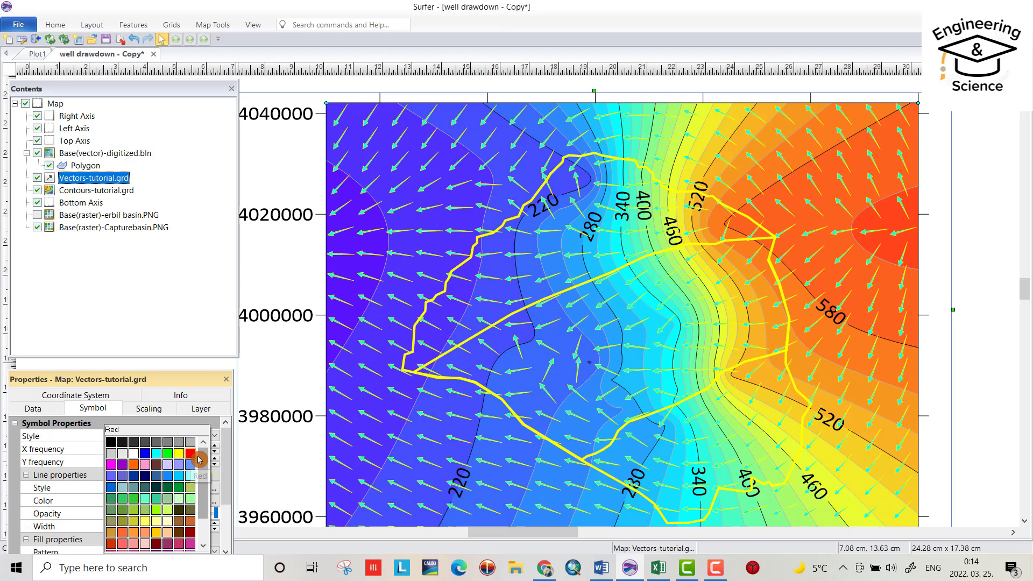
{"action": "left_click", "coordinate": [197, 457]}
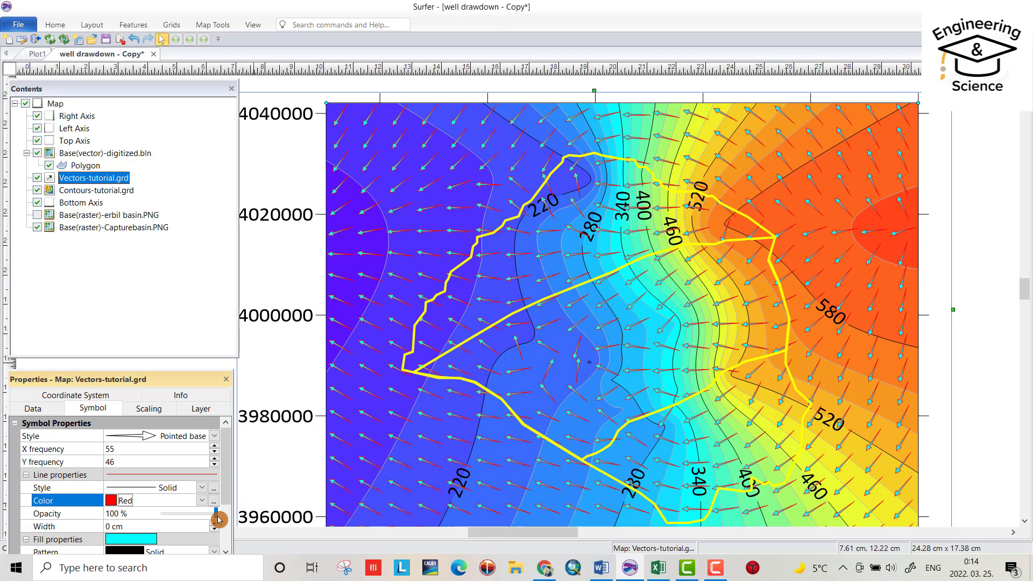
Try a Green fill foreground color for the vector symbols and settle on Turquoise.
{"action": "scroll", "coordinate": [228, 480], "scroll_direction": "down", "scroll_amount": 1}
{"action": "scroll", "coordinate": [228, 480], "scroll_direction": "down", "scroll_amount": 2}
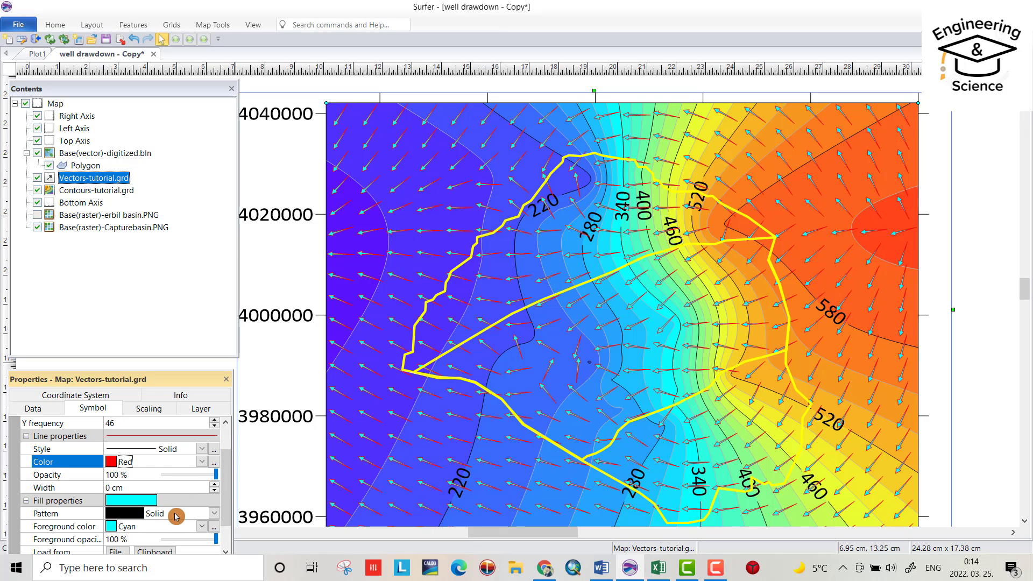
{"action": "left_click", "coordinate": [201, 530]}
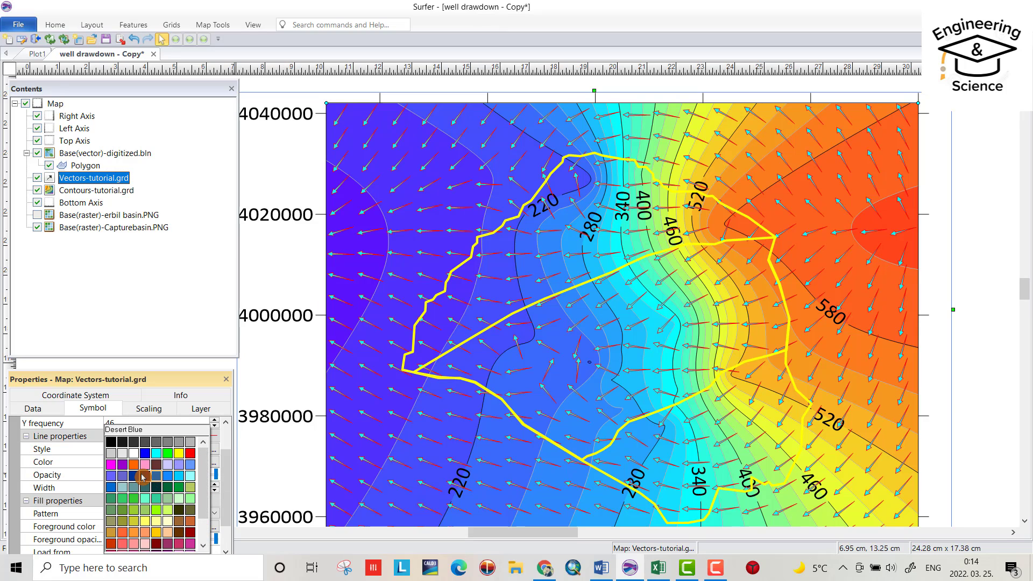
{"action": "left_click", "coordinate": [168, 455]}
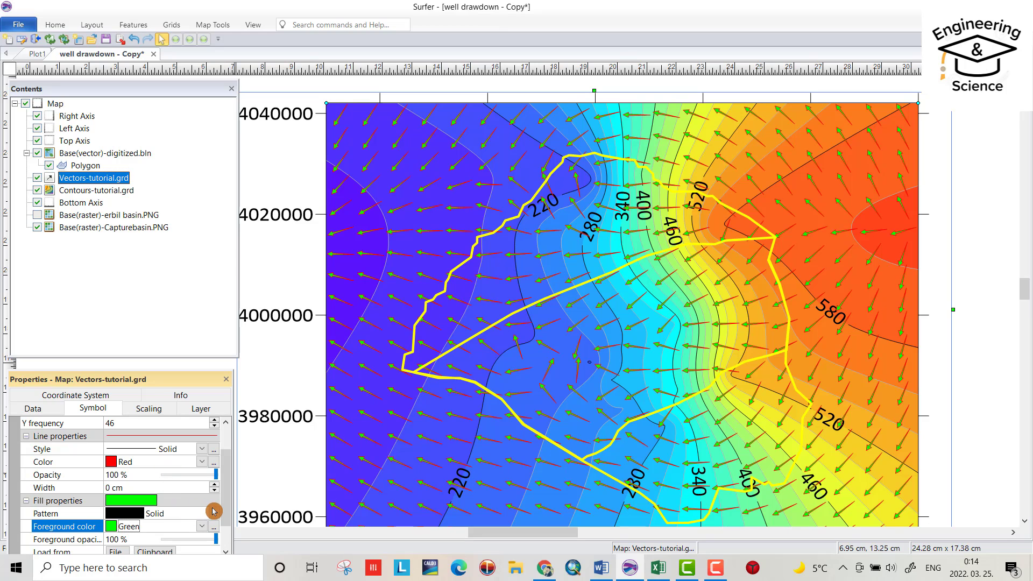
{"action": "left_click", "coordinate": [202, 526]}
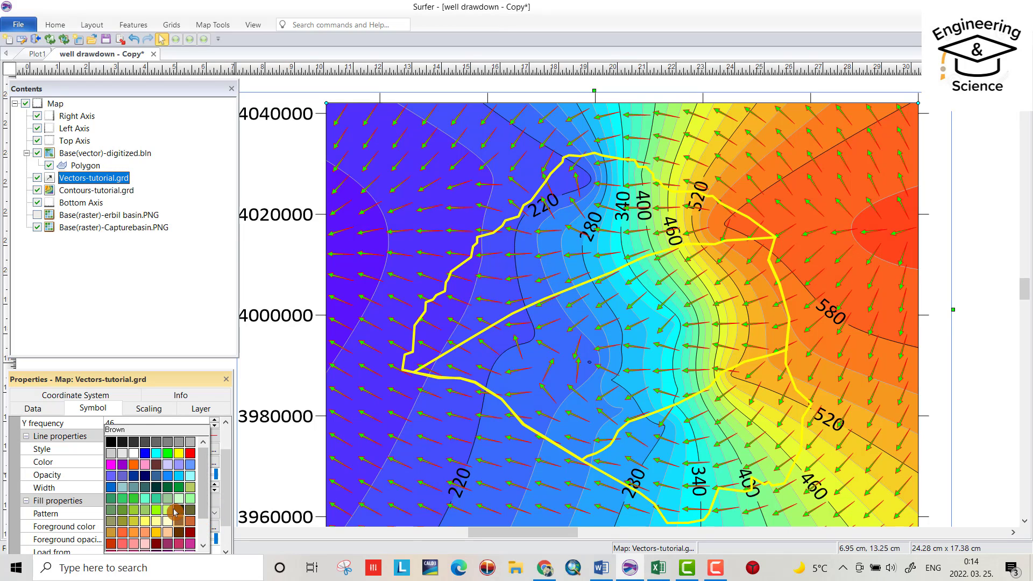
{"action": "left_click", "coordinate": [147, 499]}
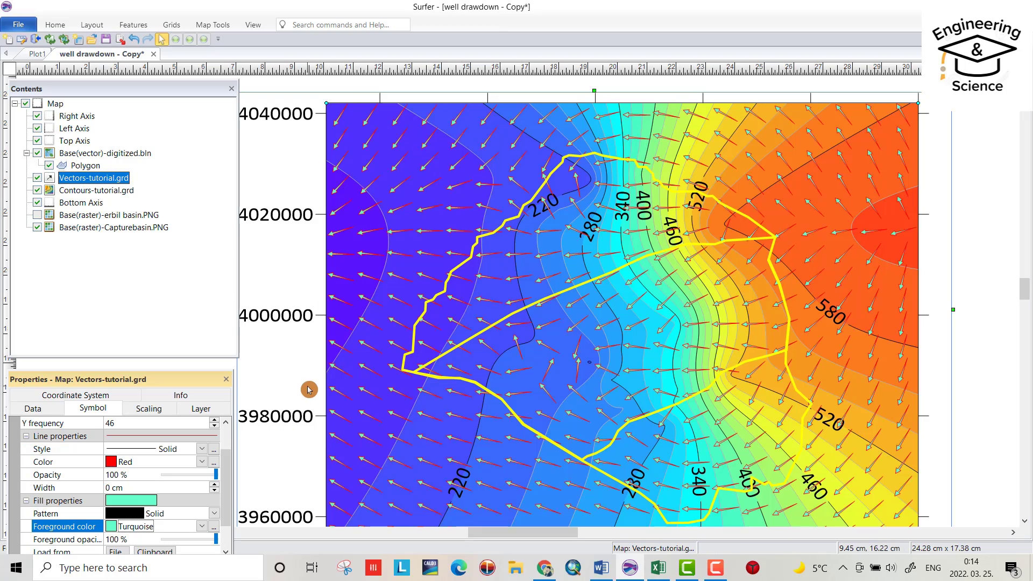
Try a maximum symbol width of 0.5 cm for the Vectors-tutorial.grd layer and set it back to 0.1 cm.
{"action": "left_click", "coordinate": [149, 409]}
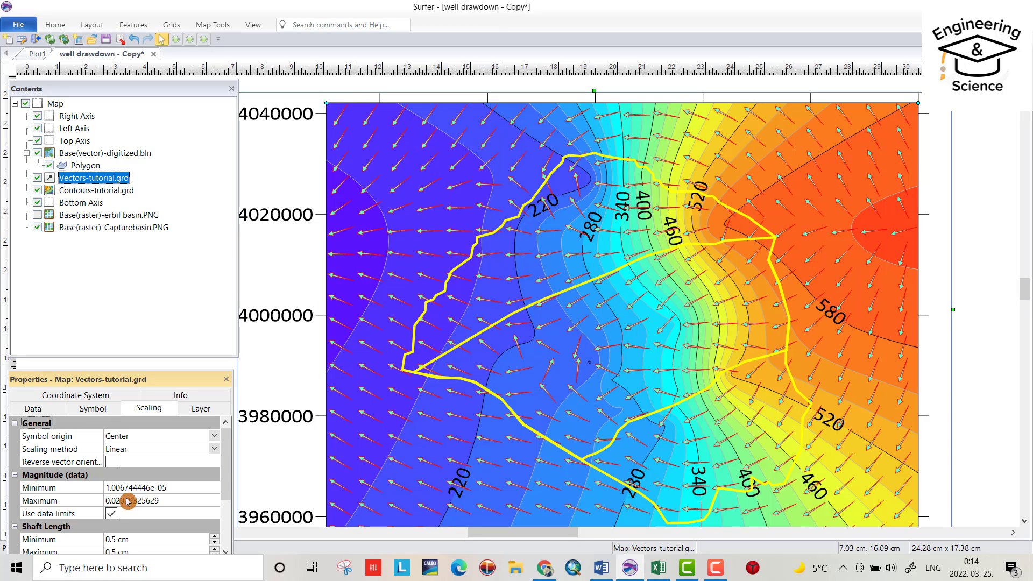
{"action": "left_click_drag", "start_coordinate": [226, 450], "coordinate": [226, 482]}
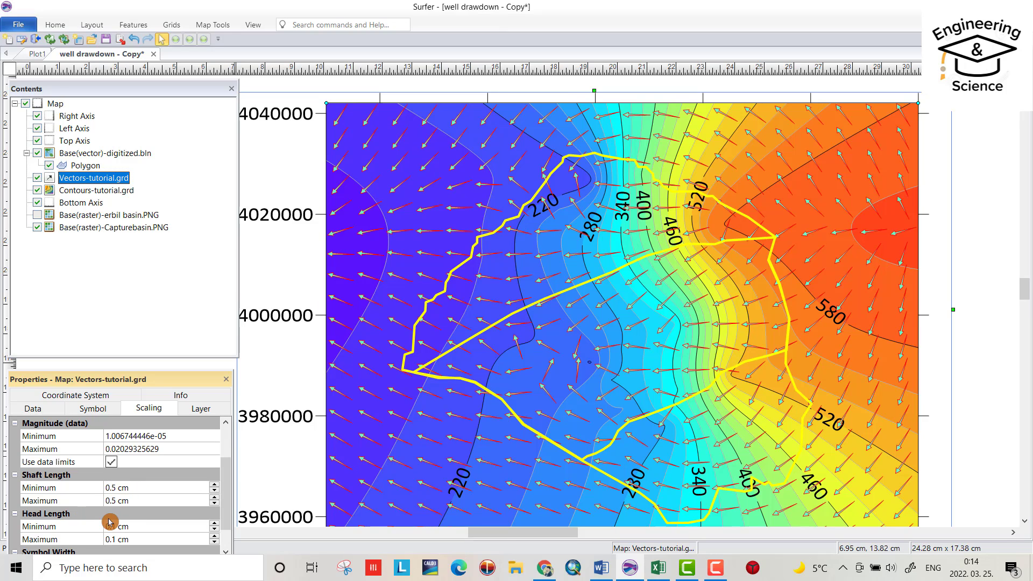
{"action": "left_click_drag", "start_coordinate": [226, 499], "coordinate": [223, 518]}
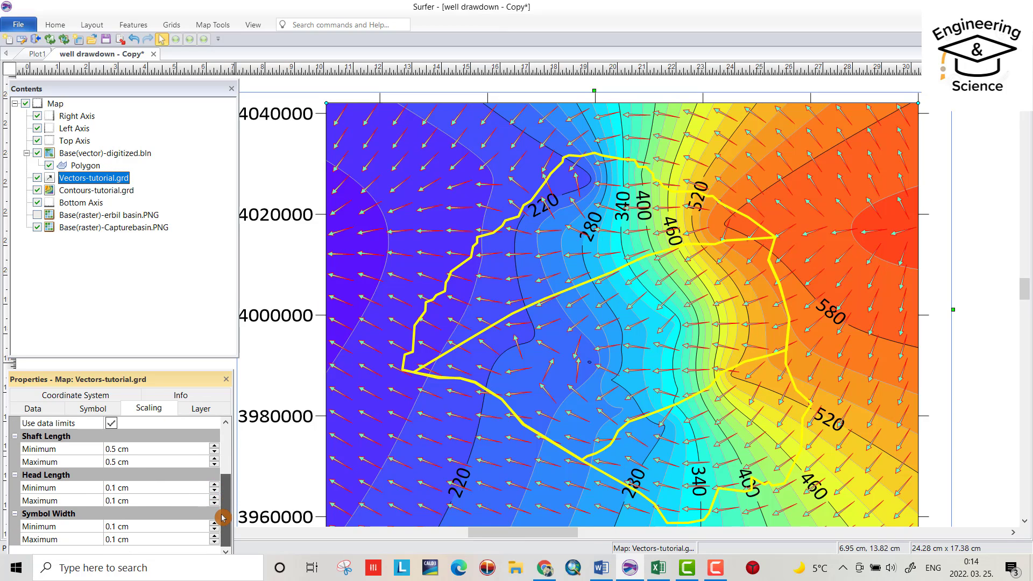
{"action": "left_click", "coordinate": [118, 529]}
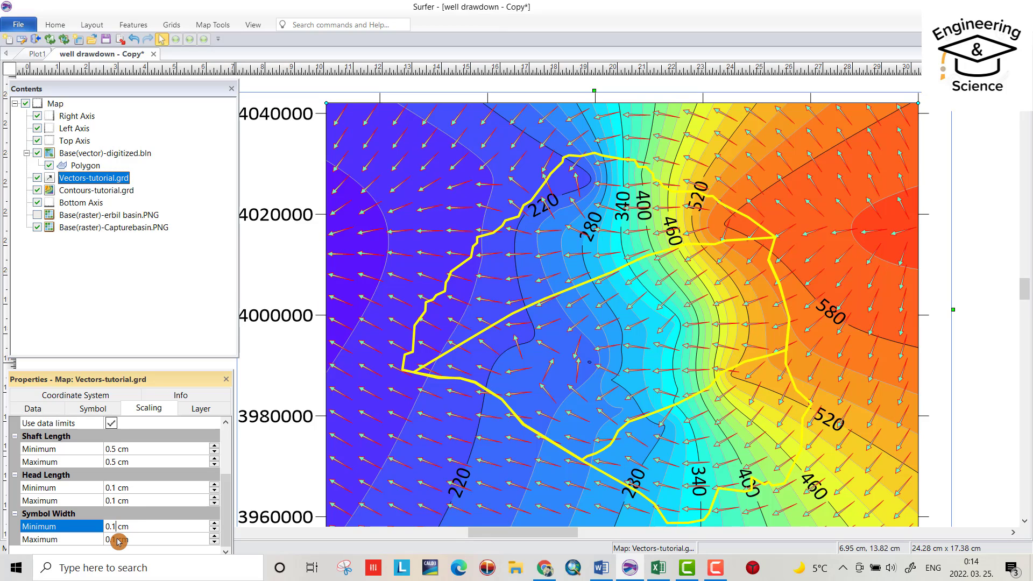
{"action": "left_click", "coordinate": [117, 541]}
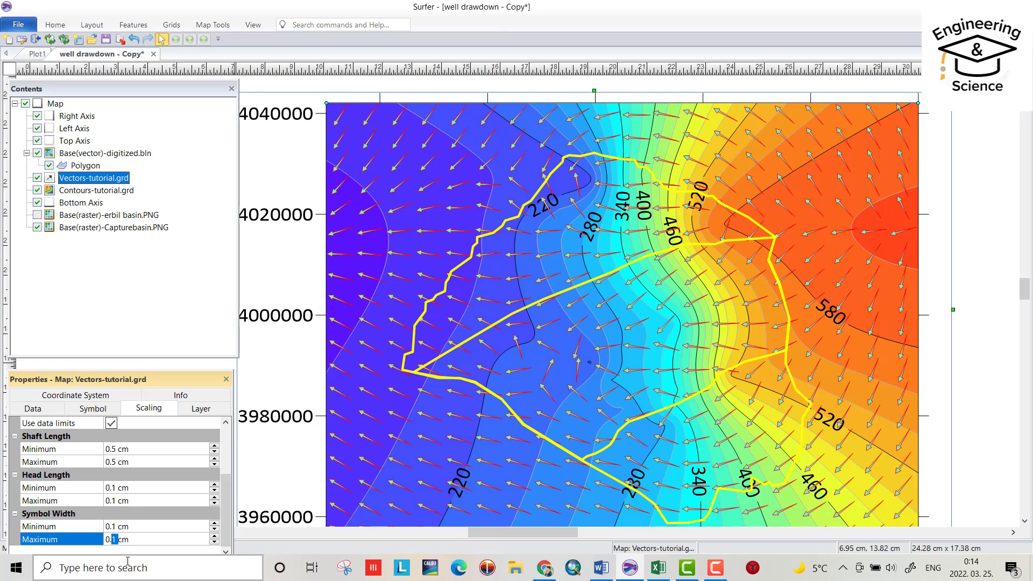
{"action": "type", "text": "5"}
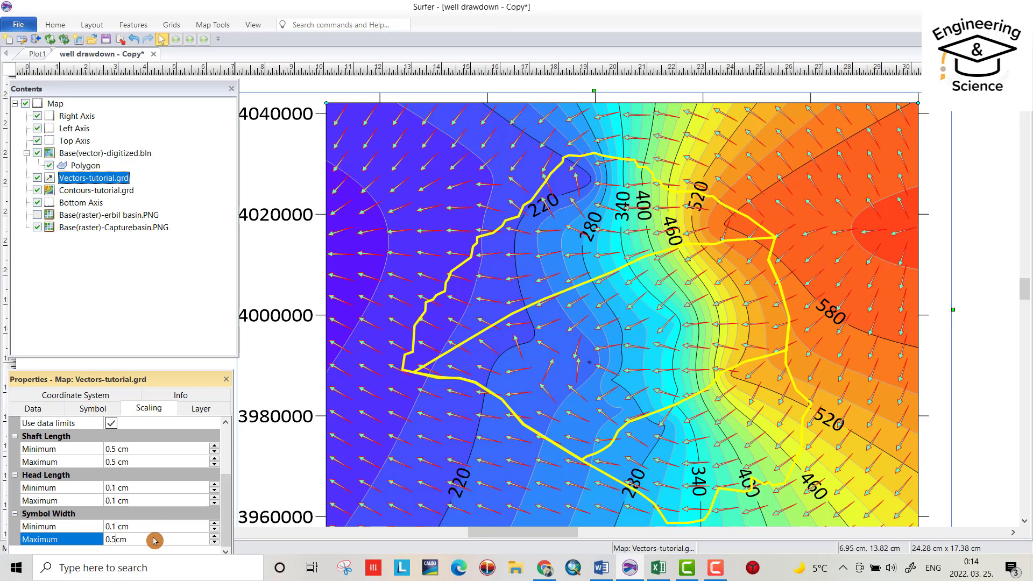
{"action": "left_click", "coordinate": [175, 501]}
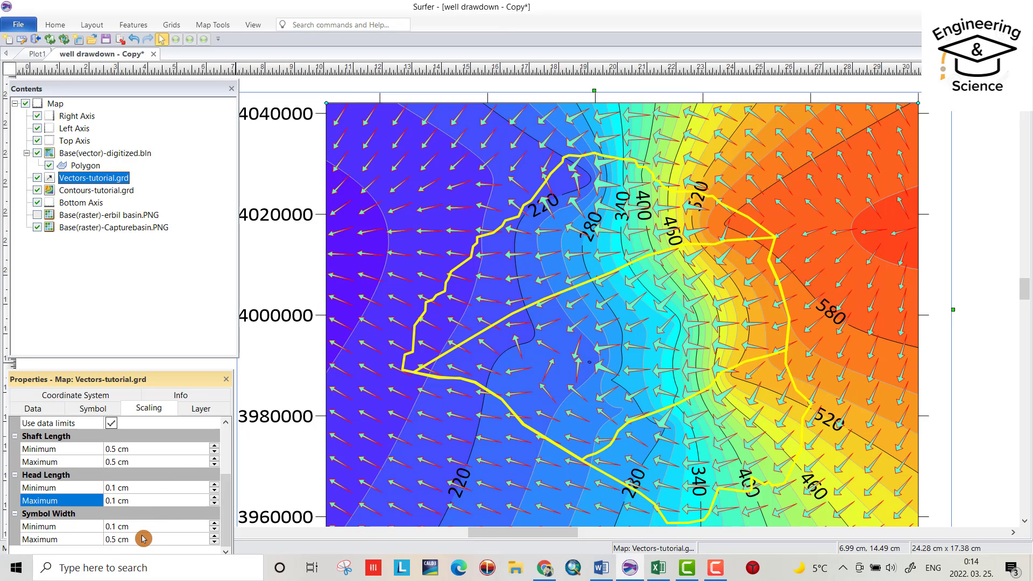
{"action": "left_click", "coordinate": [116, 540]}
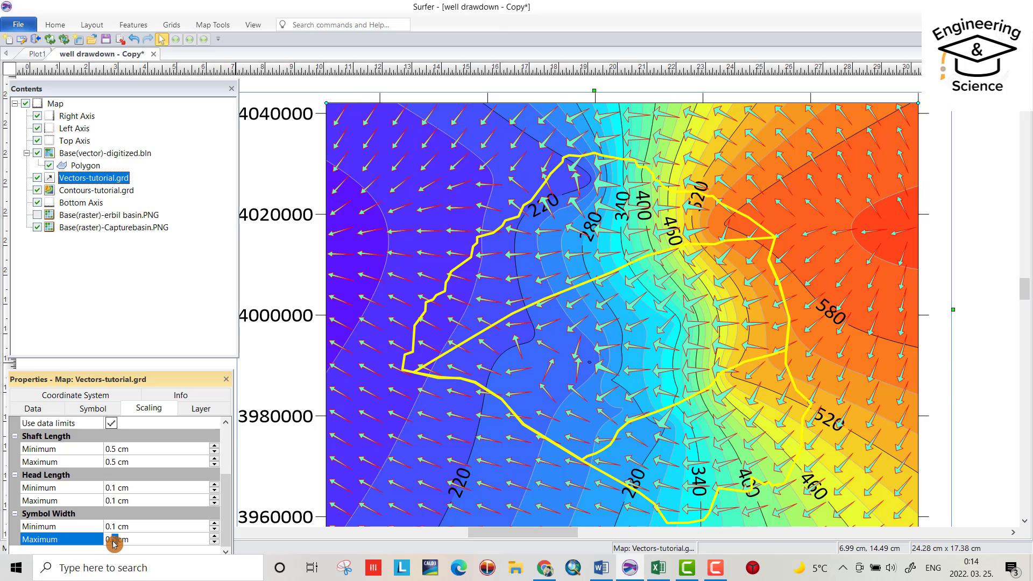
{"action": "type", "text": "1"}
{"action": "left_click", "coordinate": [166, 527]}
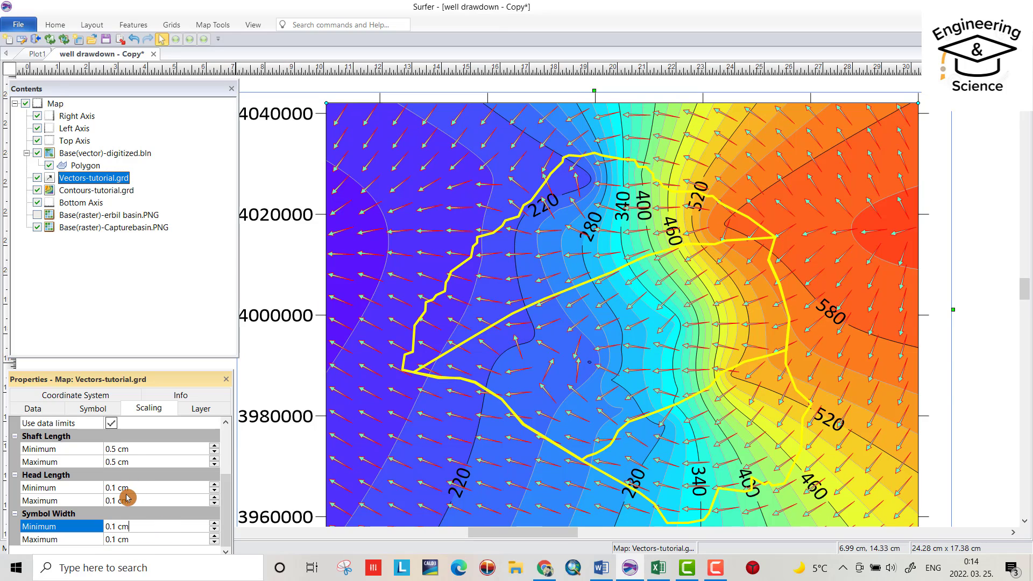
Re-enter 0.1 cm as the vectors' maximum head length and clear the layer selection.
{"action": "left_click", "coordinate": [117, 503]}
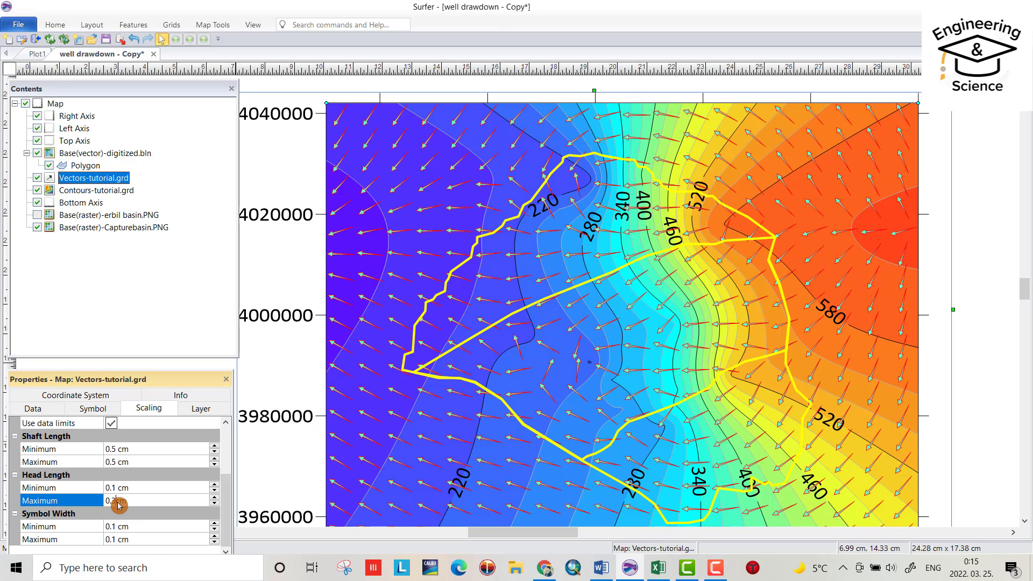
{"action": "type", "text": "1"}
{"action": "left_click", "coordinate": [118, 320]}
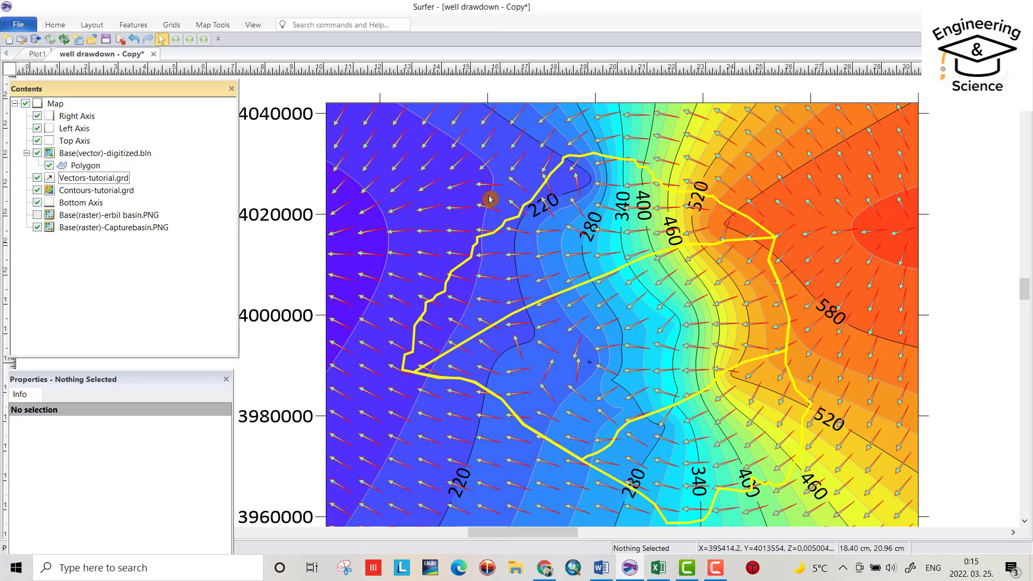
Start a polygon at the basin's western tip and trace the southern and southeastern boundary up to the eastern corner near the 520 contour.
{"action": "left_click", "coordinate": [55, 25]}
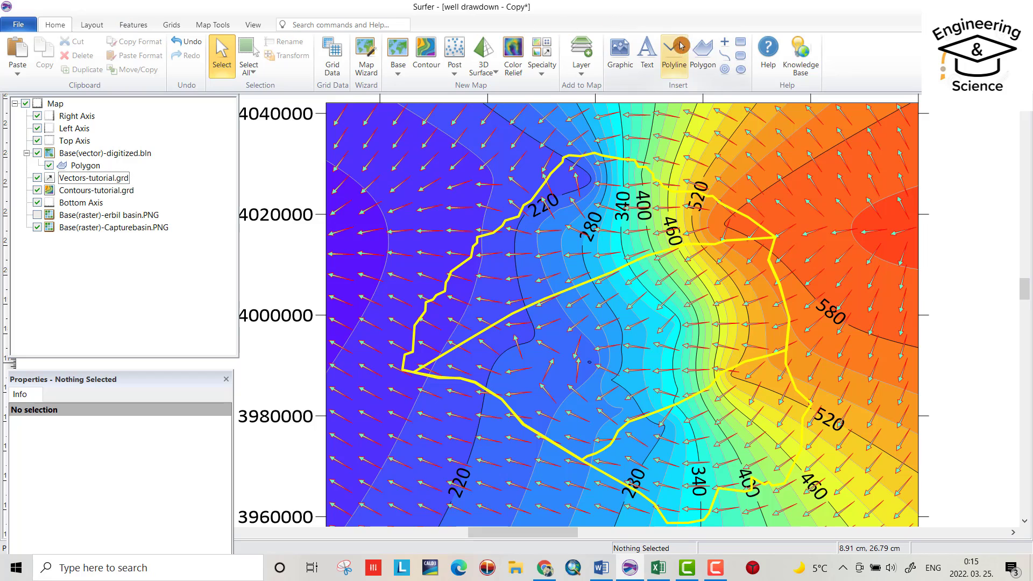
{"action": "left_click", "coordinate": [704, 61]}
{"action": "scroll", "coordinate": [496, 225], "scroll_direction": "down", "scroll_amount": 3}
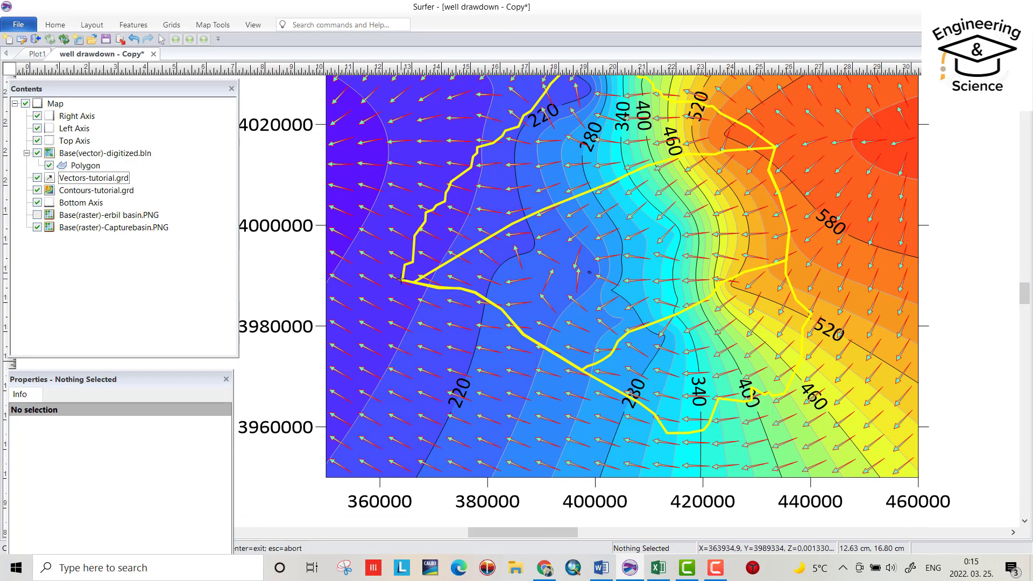
{"action": "scroll", "coordinate": [425, 269], "scroll_direction": "up", "scroll_amount": 3}
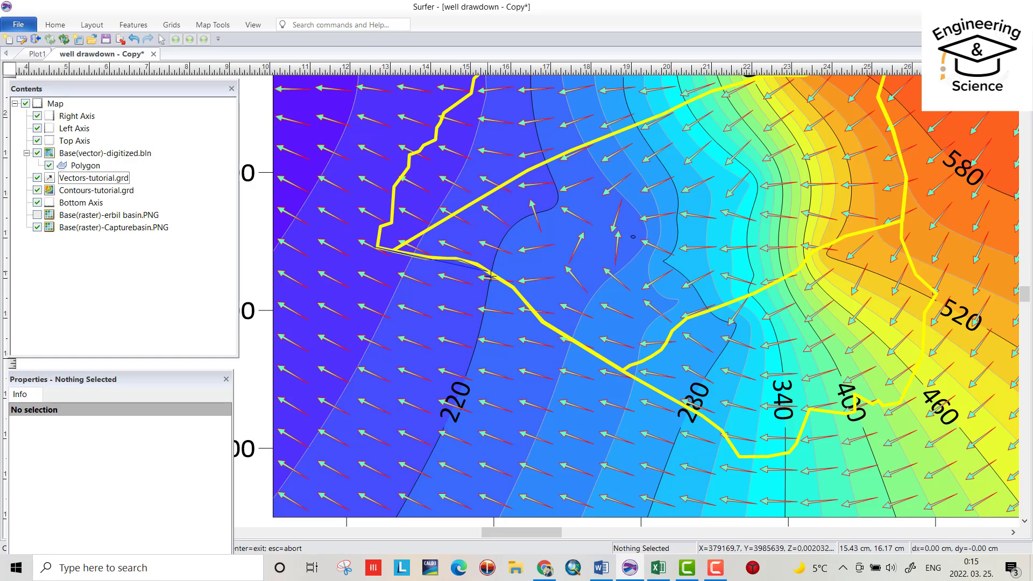
{"action": "left_click", "coordinate": [543, 324]}
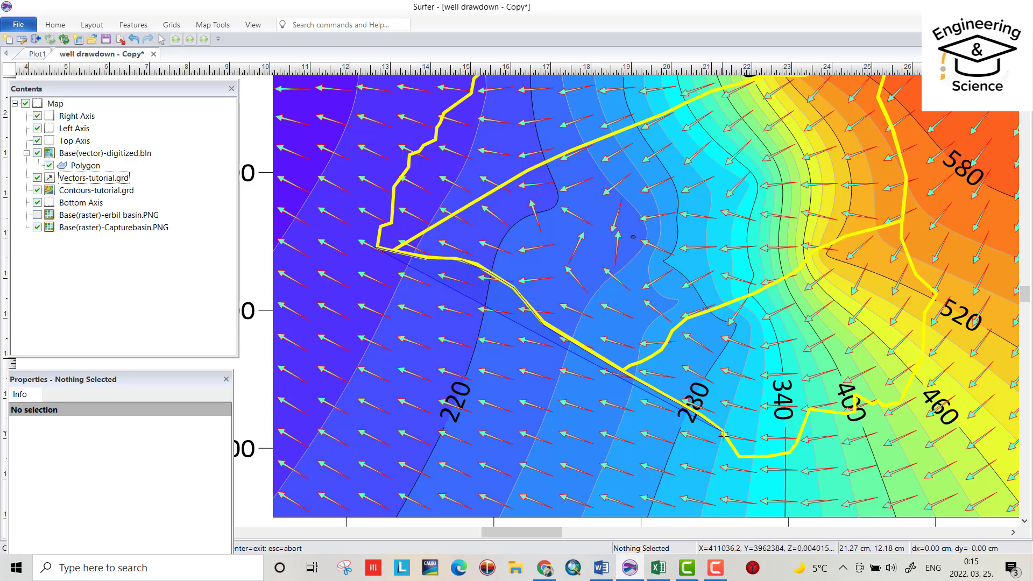
{"action": "left_click", "coordinate": [739, 456]}
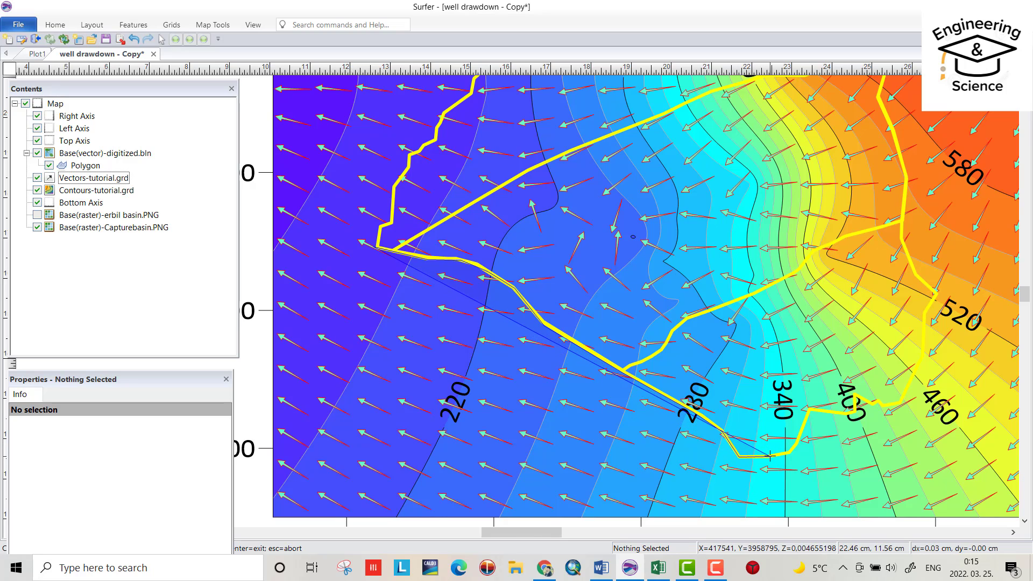
{"action": "left_click", "coordinate": [807, 430]}
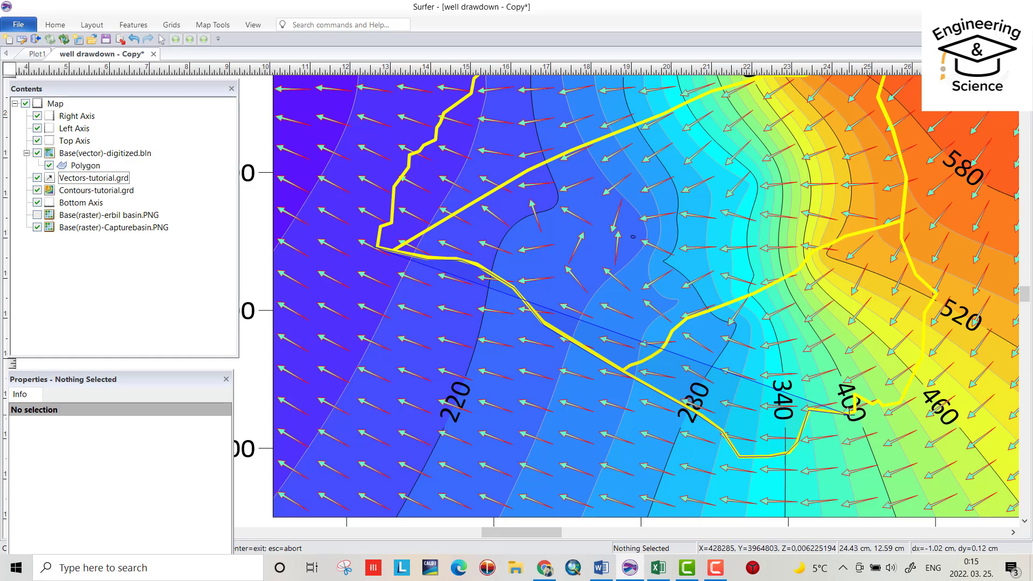
{"action": "left_click", "coordinate": [899, 404]}
{"action": "left_click", "coordinate": [915, 366]}
{"action": "left_click", "coordinate": [922, 357]}
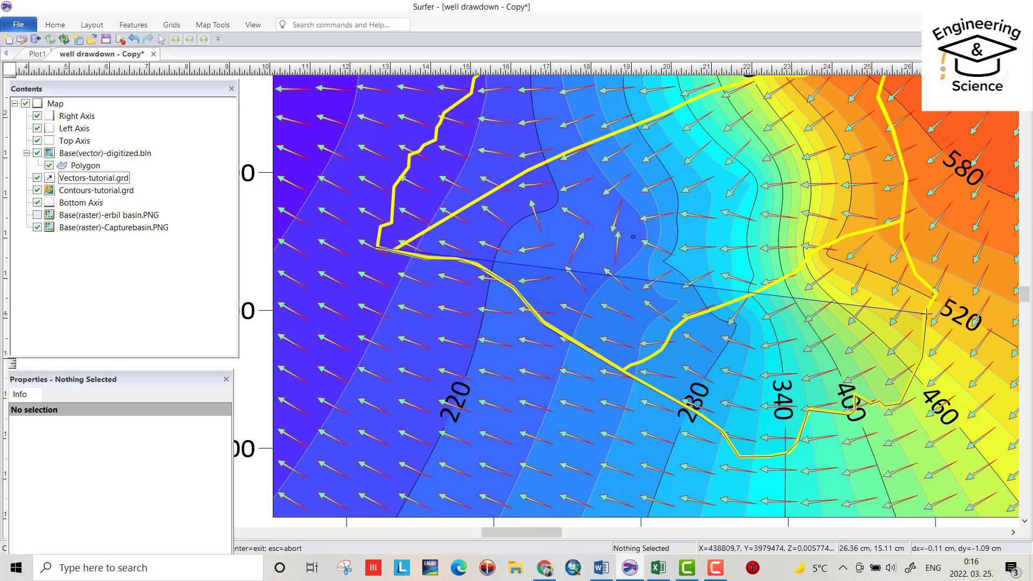
{"action": "left_click", "coordinate": [934, 295]}
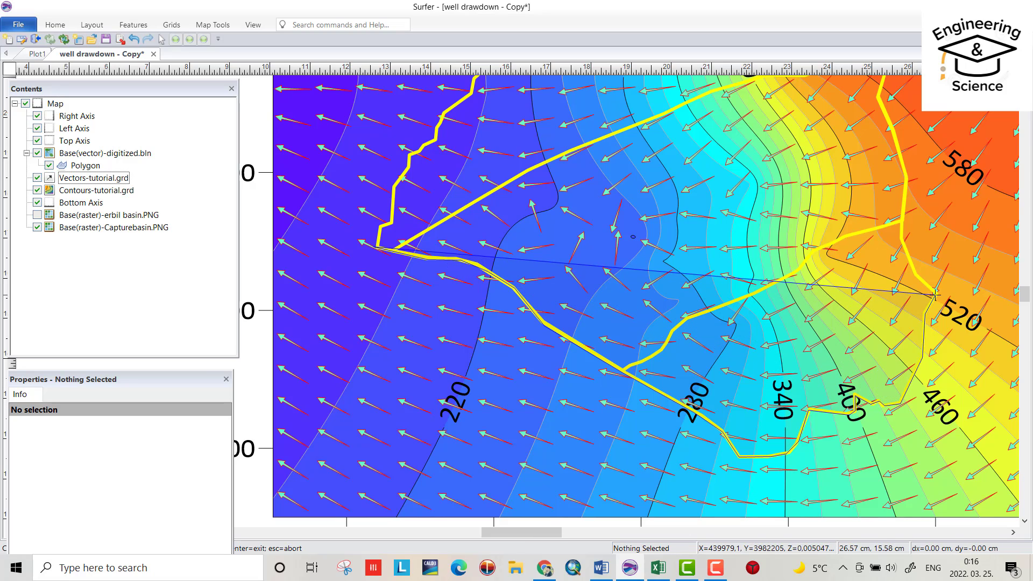
Run the polygon around just outside the map's lower edge and western side and finish it.
{"action": "left_click", "coordinate": [967, 521]}
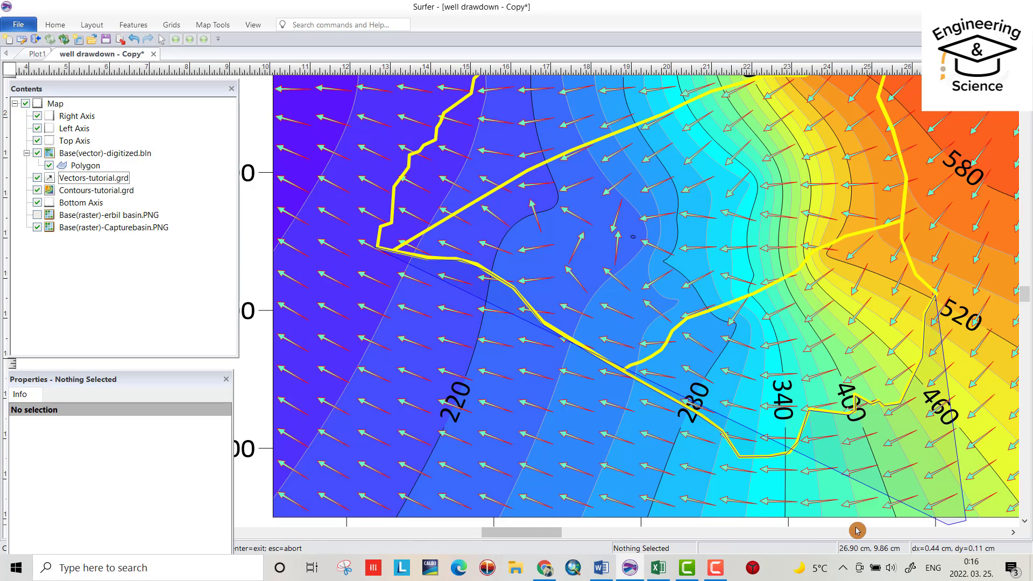
{"action": "left_click", "coordinate": [266, 518]}
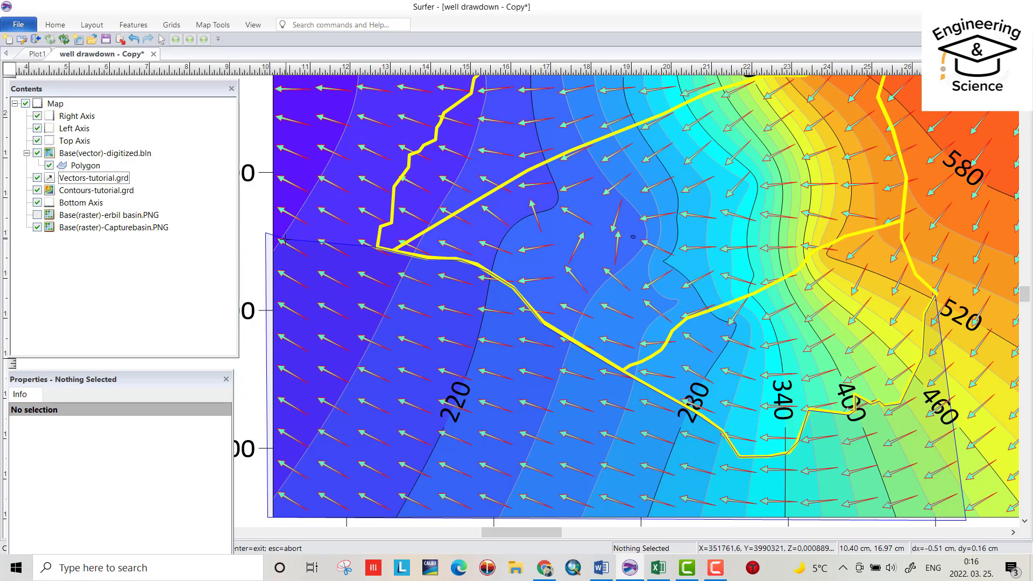
{"action": "key", "text": "Return"}
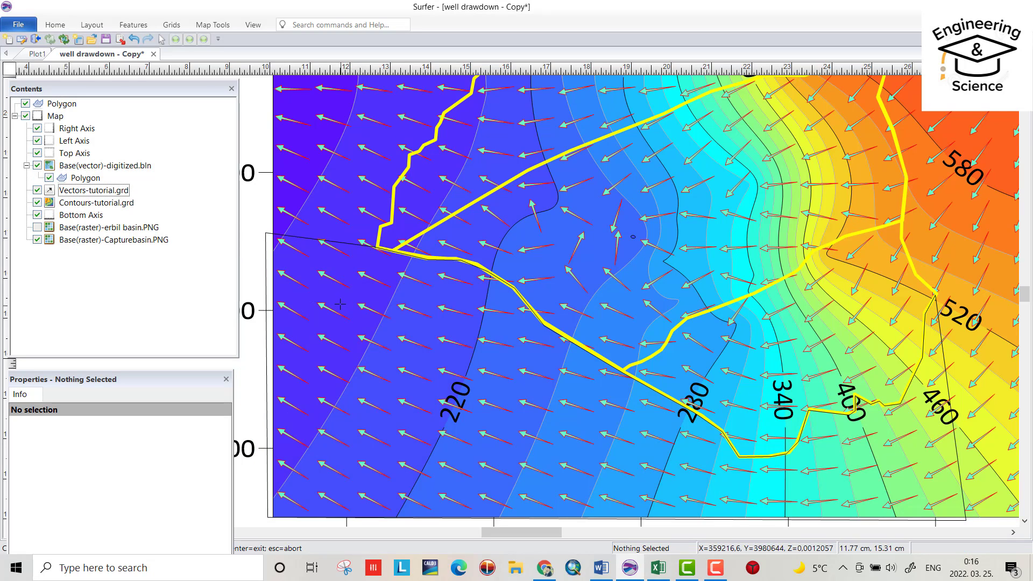
Fill the new polygon with solid White to mask the map area south of the basin.
{"action": "left_click", "coordinate": [81, 105]}
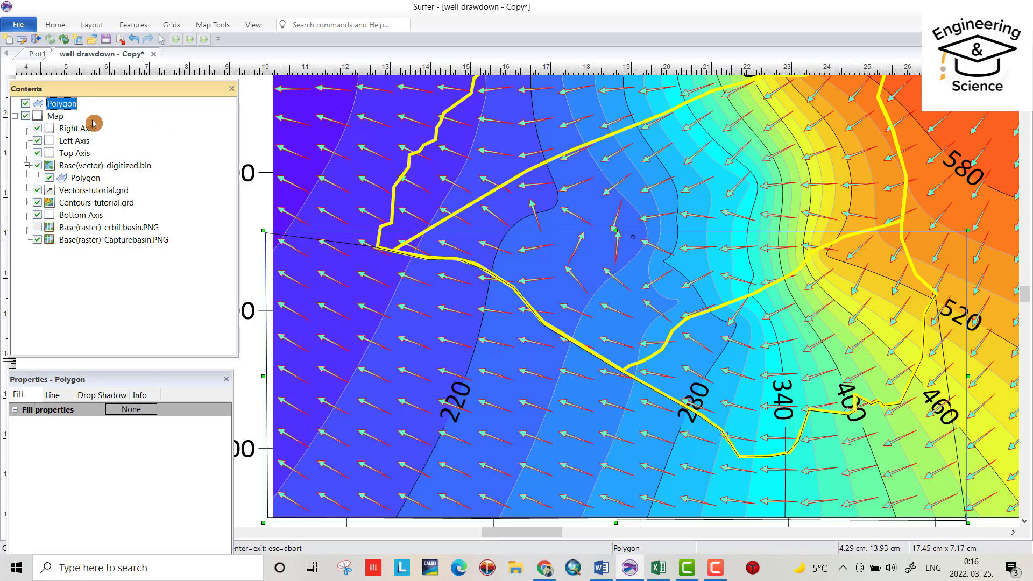
{"action": "left_click", "coordinate": [16, 411]}
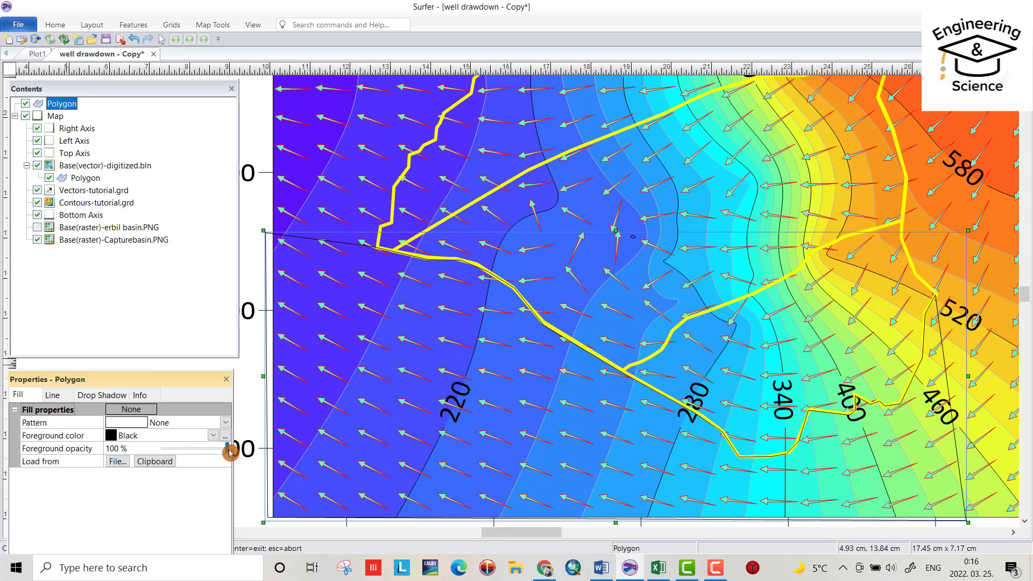
{"action": "left_click", "coordinate": [214, 437]}
{"action": "left_click", "coordinate": [133, 453]}
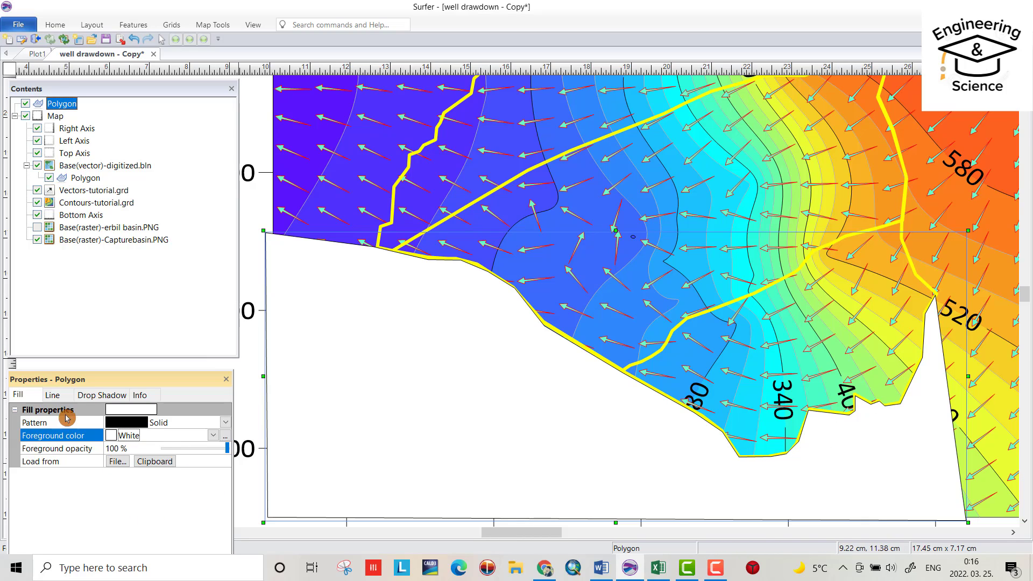
Set the mask polygon's line color to White.
{"action": "left_click", "coordinate": [54, 396]}
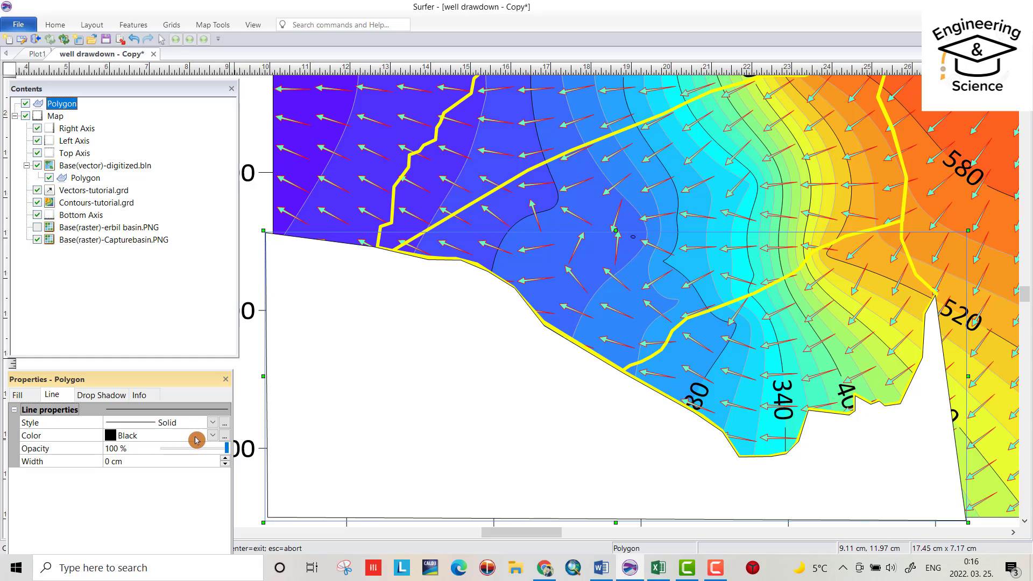
{"action": "left_click", "coordinate": [212, 436]}
{"action": "left_click", "coordinate": [136, 458]}
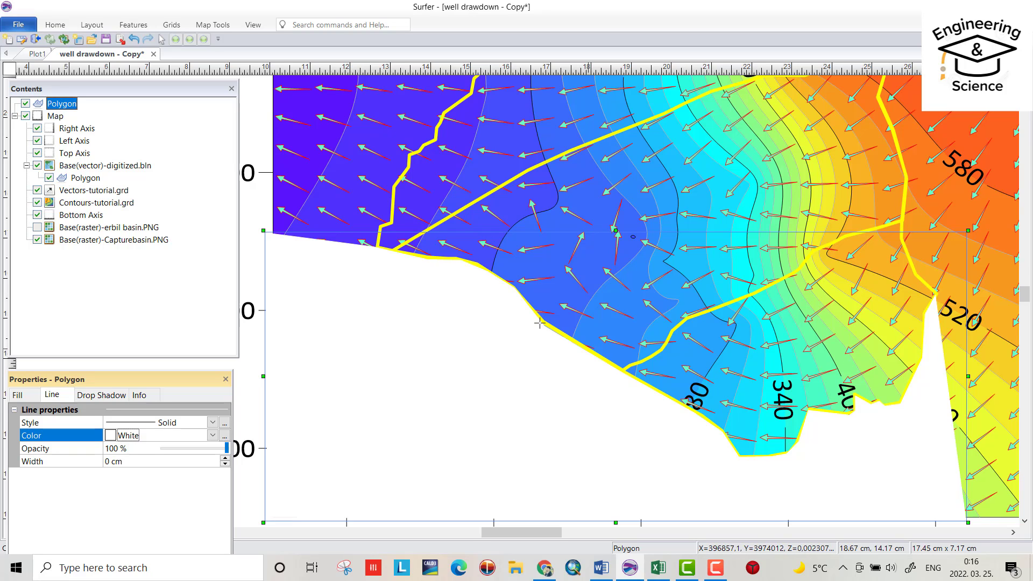
Start a second polygon at the basin's western tip and trace the northwestern boundary up to the basin's northern edge.
{"action": "left_click", "coordinate": [1025, 290]}
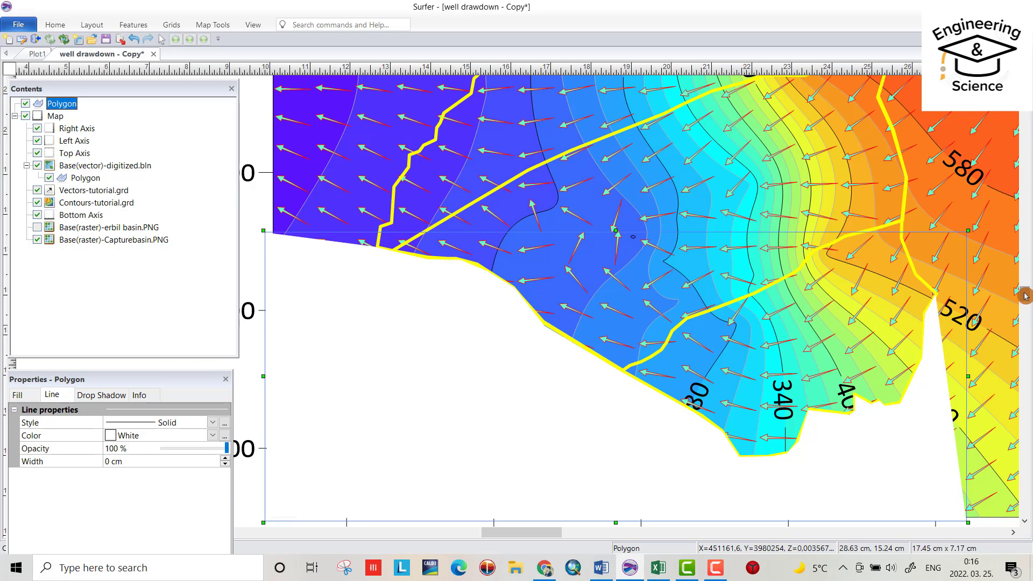
{"action": "scroll", "coordinate": [1024, 291], "scroll_direction": "down", "scroll_amount": 3}
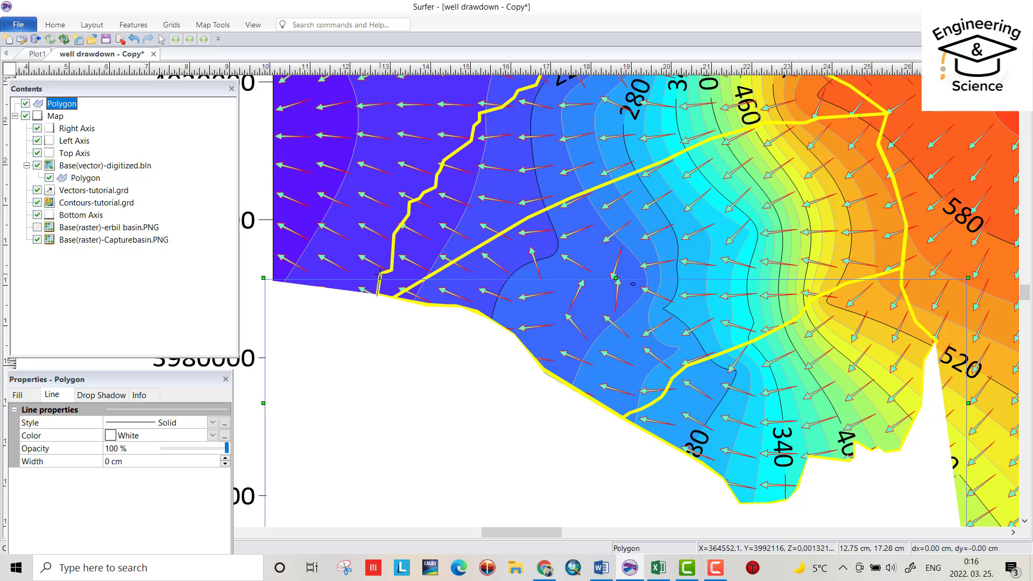
{"action": "left_click_drag", "start_coordinate": [392, 266], "coordinate": [410, 201]}
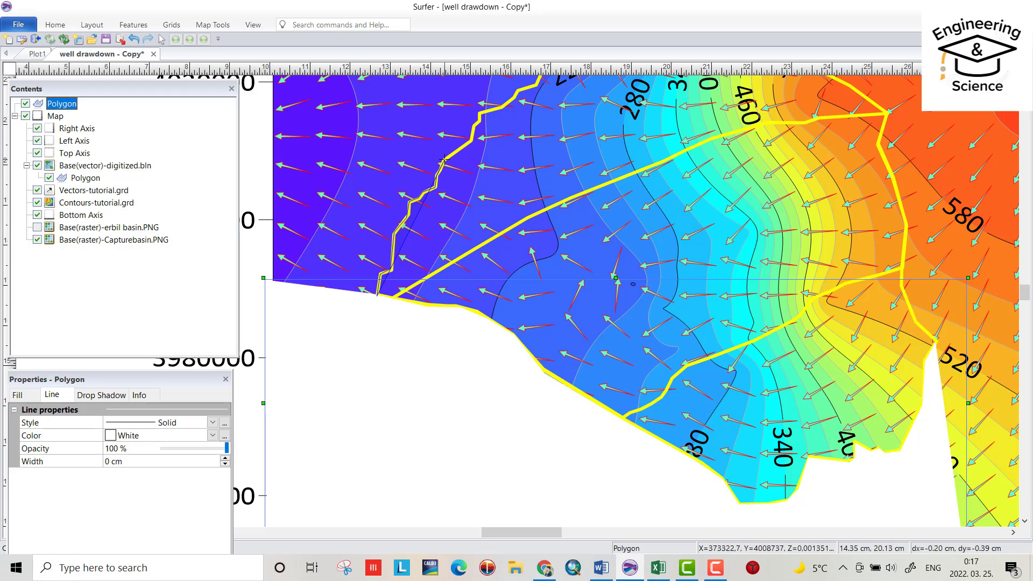
{"action": "scroll", "coordinate": [478, 115], "scroll_direction": "up", "scroll_amount": 2}
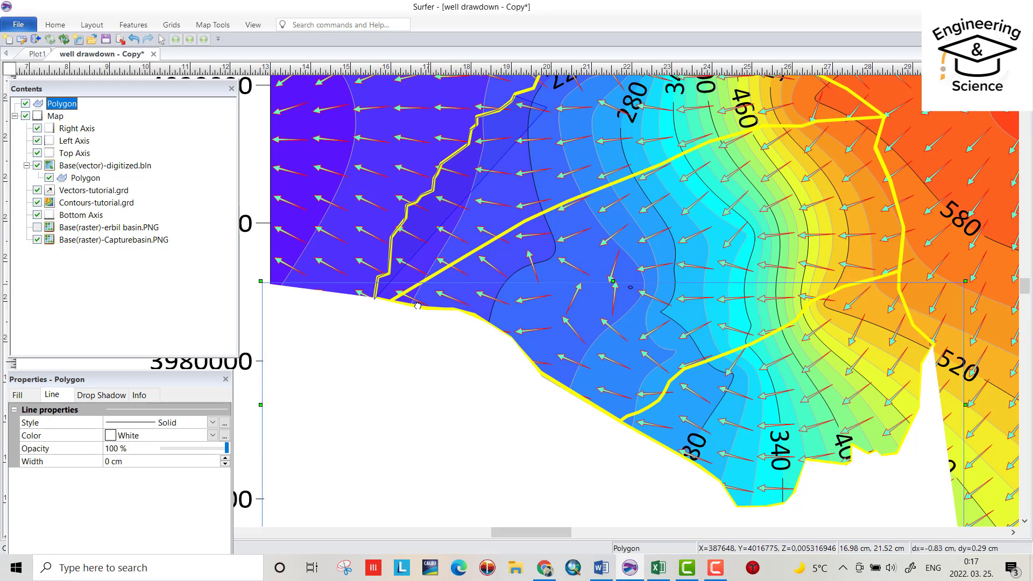
{"action": "left_click", "coordinate": [506, 202]}
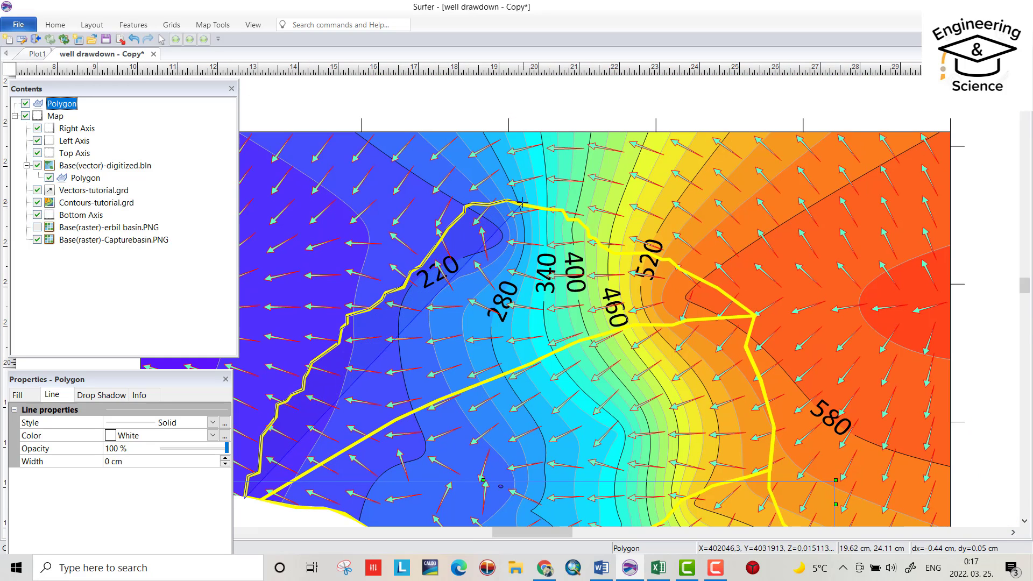
Continue the second polygon along the basin's northeastern boundary to its northeastern corner.
{"action": "left_click", "coordinate": [562, 210]}
{"action": "left_click", "coordinate": [584, 221]}
{"action": "left_click", "coordinate": [593, 239]}
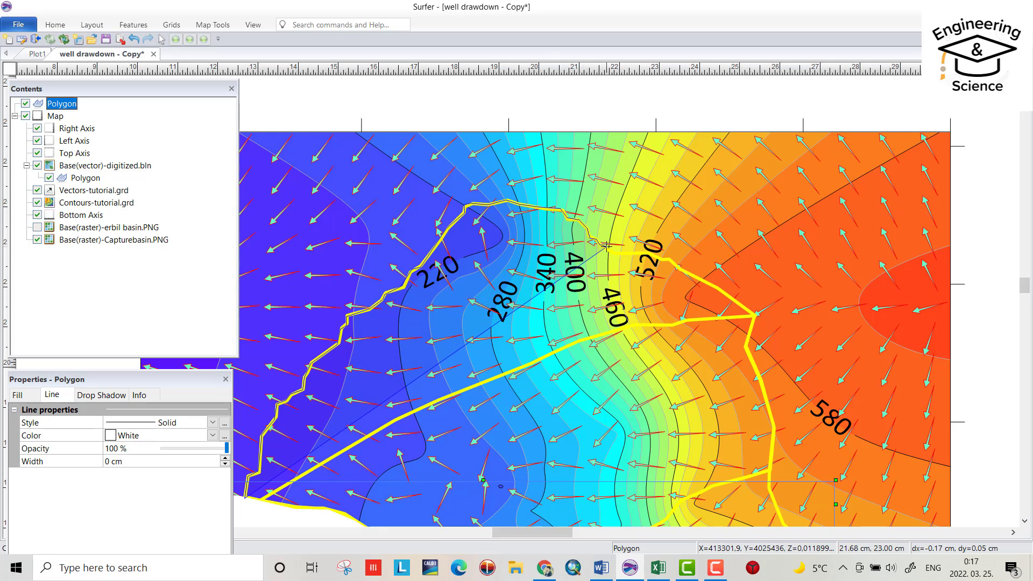
{"action": "left_click", "coordinate": [613, 253]}
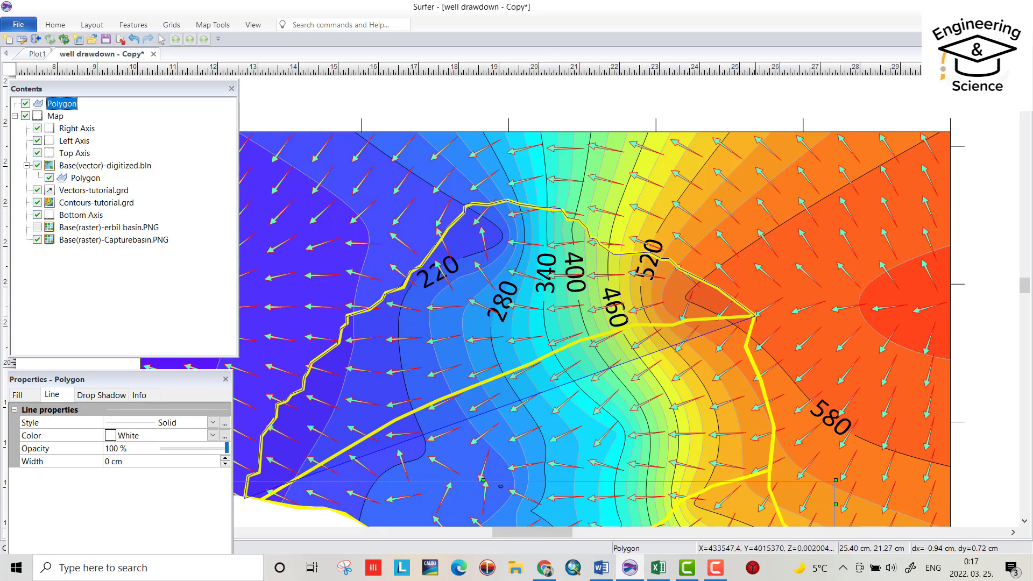
Continue the second polygon down the basin's eastern boundary to its southeastern tip and on past the map's bottom axis.
{"action": "scroll", "coordinate": [761, 377], "scroll_direction": "down", "scroll_amount": 4}
{"action": "scroll", "coordinate": [761, 377], "scroll_direction": "right", "scroll_amount": 3}
{"action": "left_click", "coordinate": [599, 162]}
{"action": "left_click", "coordinate": [614, 214]}
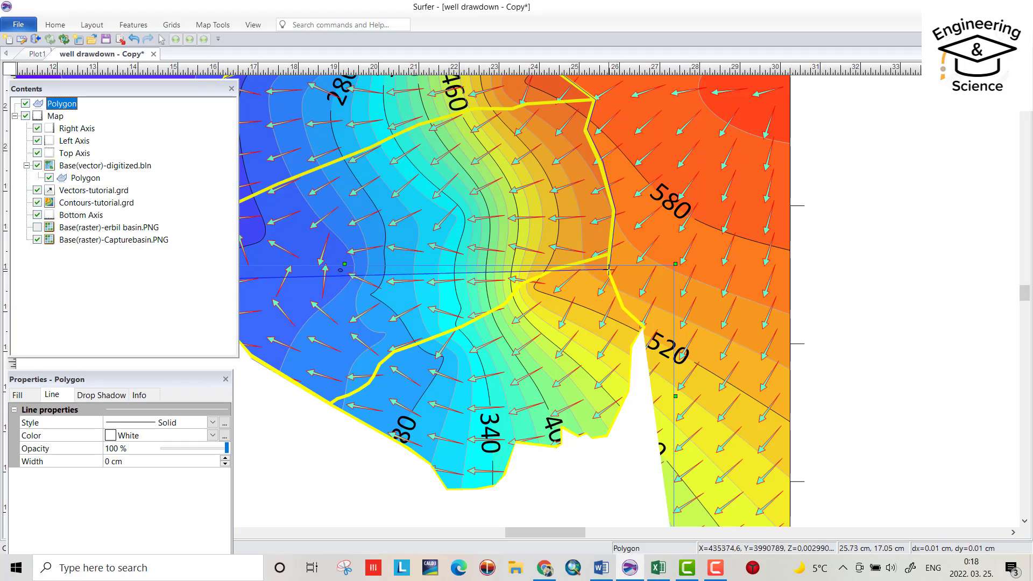
{"action": "left_click", "coordinate": [609, 253]}
{"action": "scroll", "coordinate": [643, 344], "scroll_direction": "down", "scroll_amount": 3}
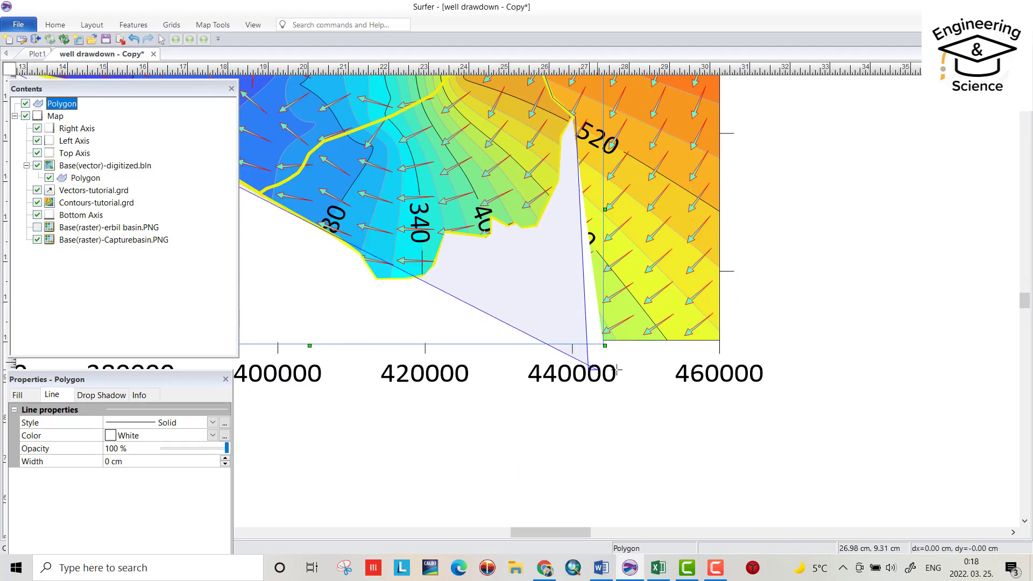
Carry the second polygon around the outside of the map's east, north and west sides and close it at the basin's western tip.
{"action": "scroll", "coordinate": [754, 224], "scroll_direction": "up", "scroll_amount": 8}
{"action": "scroll", "coordinate": [753, 224], "scroll_direction": "right", "scroll_amount": 1}
{"action": "scroll", "coordinate": [369, 261], "scroll_direction": "left", "scroll_amount": 13}
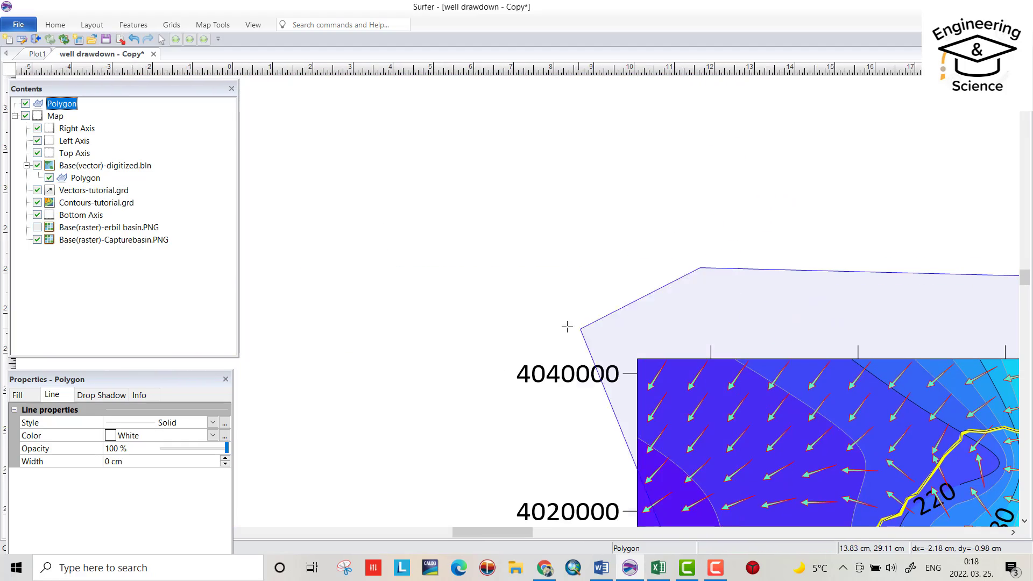
{"action": "scroll", "coordinate": [471, 177], "scroll_direction": "down", "scroll_amount": 5}
{"action": "key", "text": "Return"}
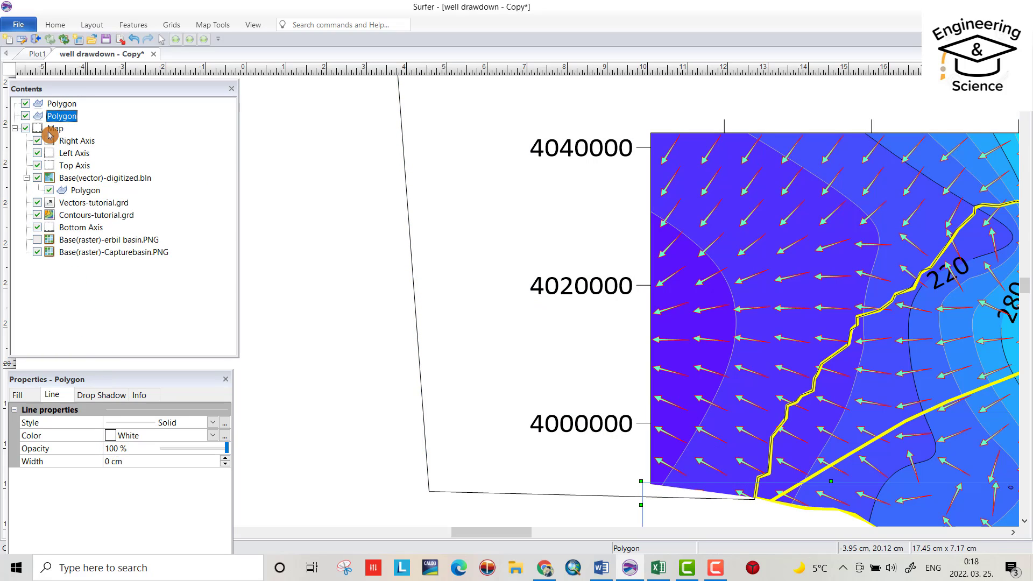
Set the second mask polygon's line color to White.
{"action": "left_click", "coordinate": [58, 105]}
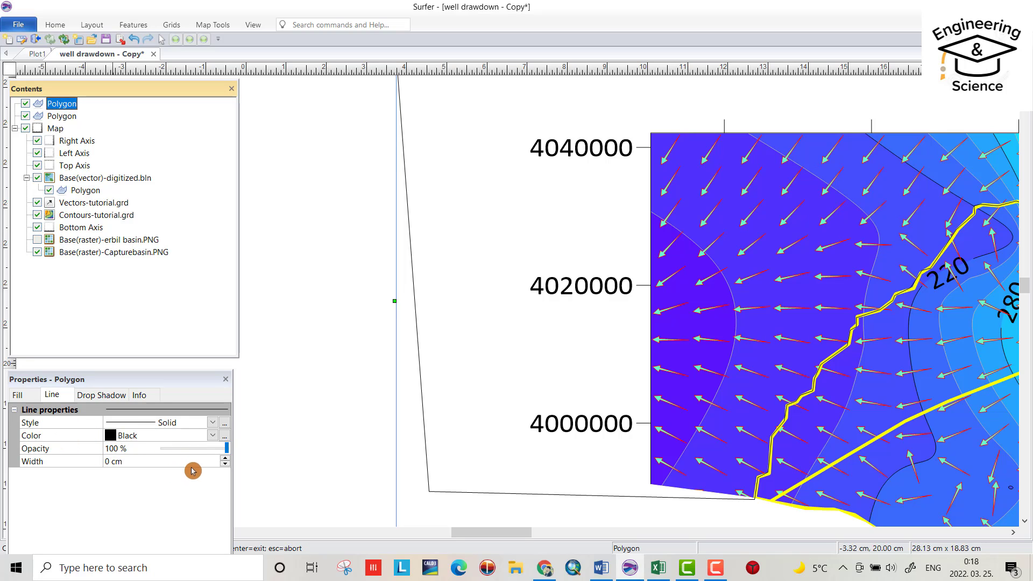
{"action": "left_click", "coordinate": [213, 437]}
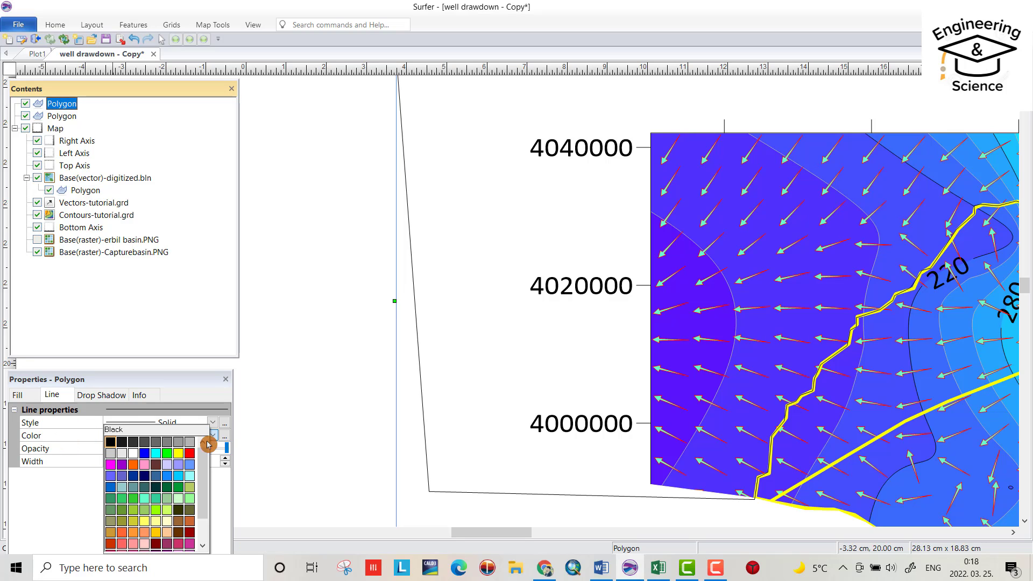
{"action": "left_click", "coordinate": [138, 458]}
Fill the second mask polygon with solid White to hide the map area around the basin, and clear the selection.
{"action": "left_click", "coordinate": [20, 396]}
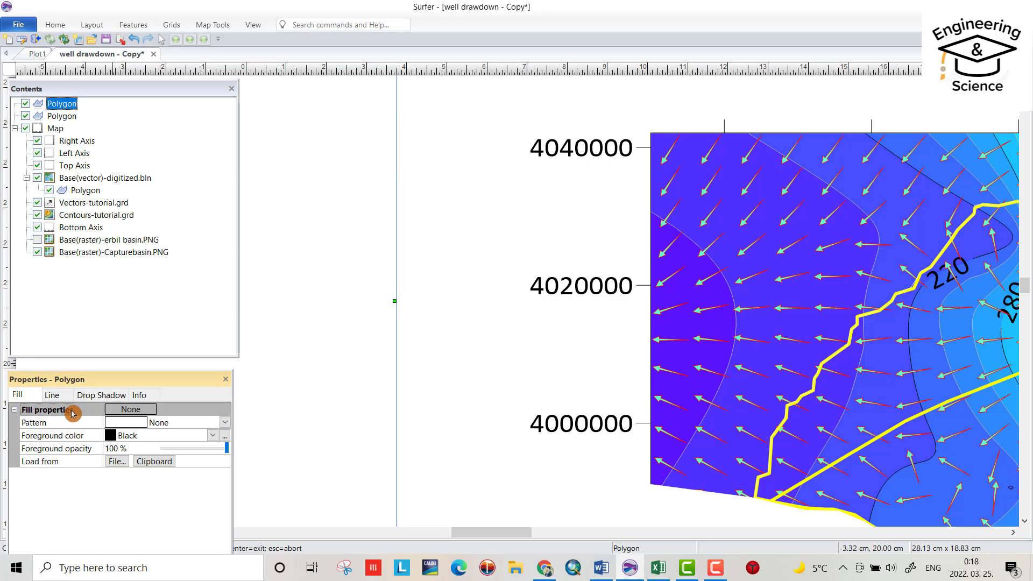
{"action": "left_click", "coordinate": [214, 439]}
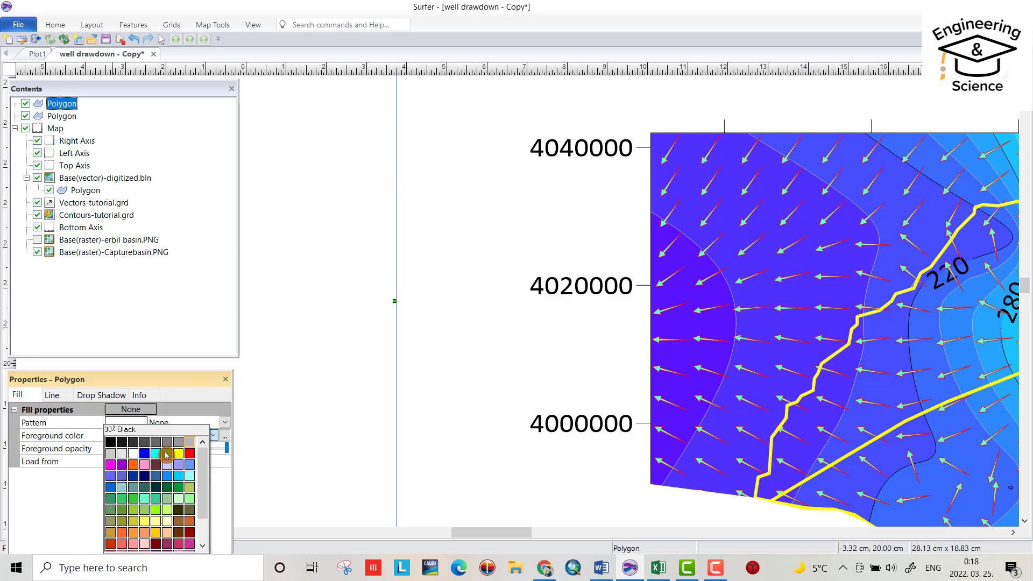
{"action": "left_click", "coordinate": [138, 458]}
{"action": "scroll", "coordinate": [291, 365], "scroll_direction": "down", "scroll_amount": 1}
{"action": "scroll", "coordinate": [291, 365], "scroll_direction": "down", "scroll_amount": 3}
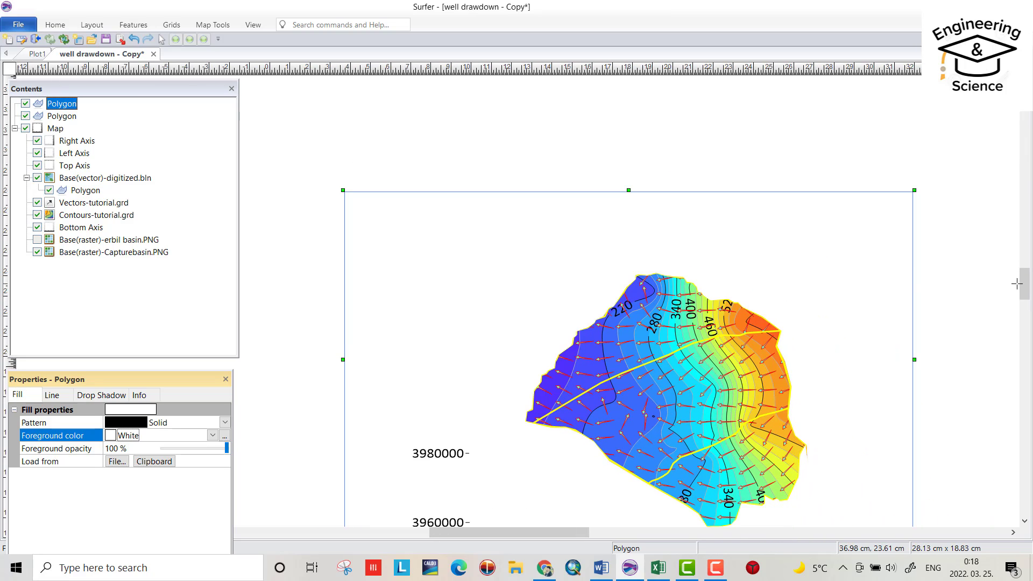
{"action": "scroll", "coordinate": [1021, 288], "scroll_direction": "down", "scroll_amount": 2}
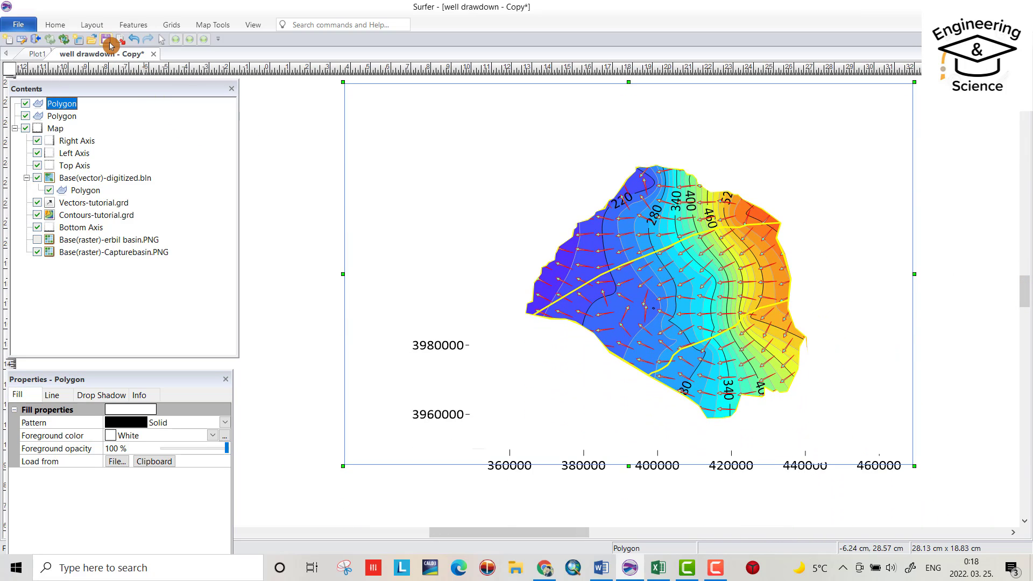
{"action": "left_click", "coordinate": [48, 27]}
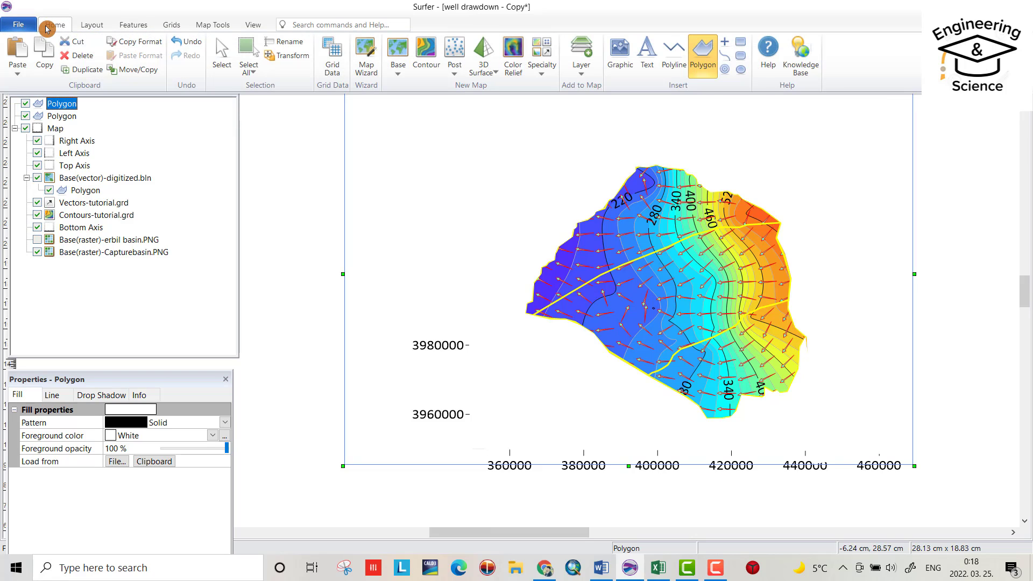
{"action": "left_click", "coordinate": [220, 54]}
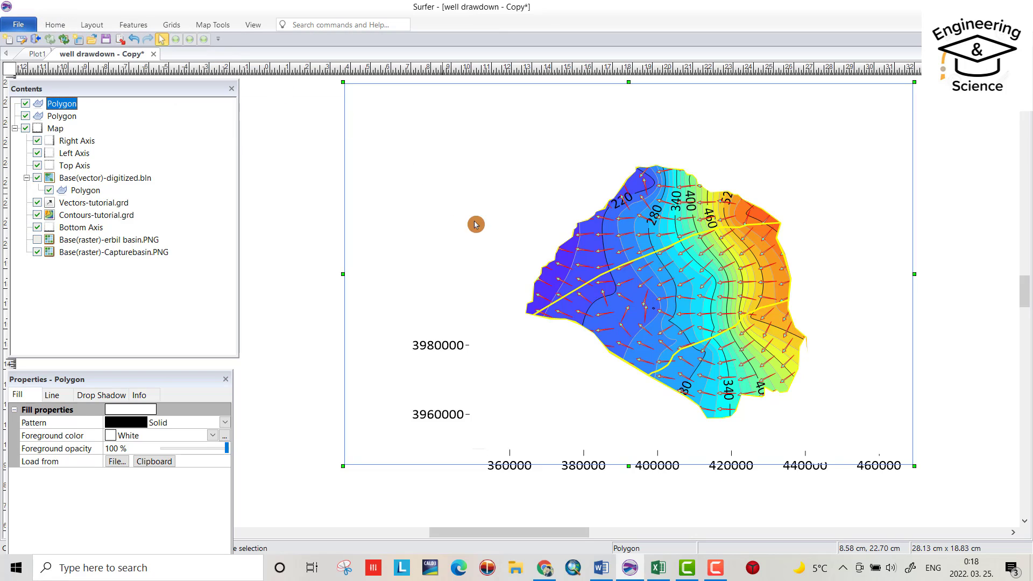
{"action": "left_click", "coordinate": [548, 365]}
{"action": "scroll", "coordinate": [796, 187], "scroll_direction": "up", "scroll_amount": 2}
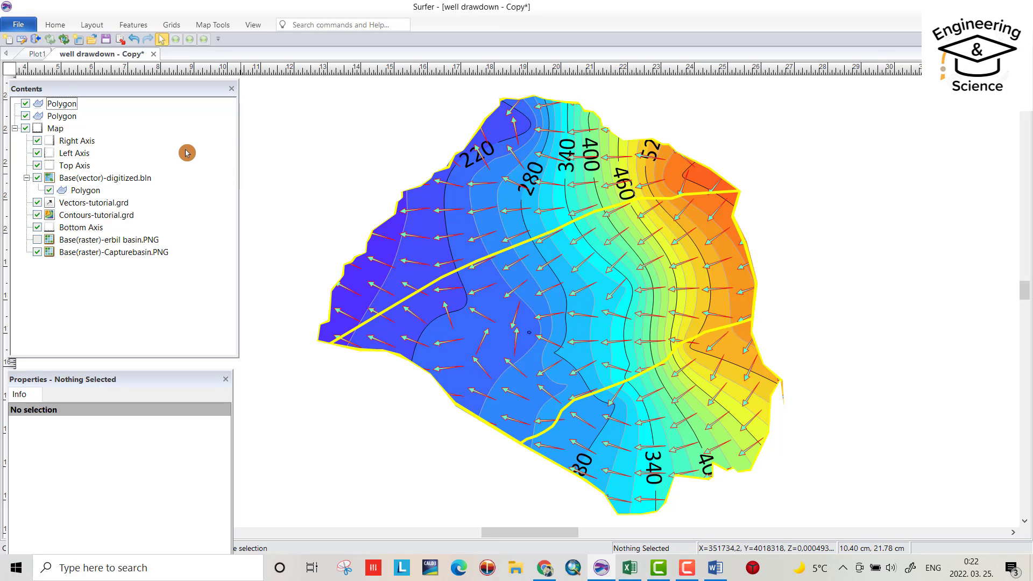
Turn on the color scale for the Contours-tutorial.grd layer and place it just east of the basin.
{"action": "left_click", "coordinate": [90, 216]}
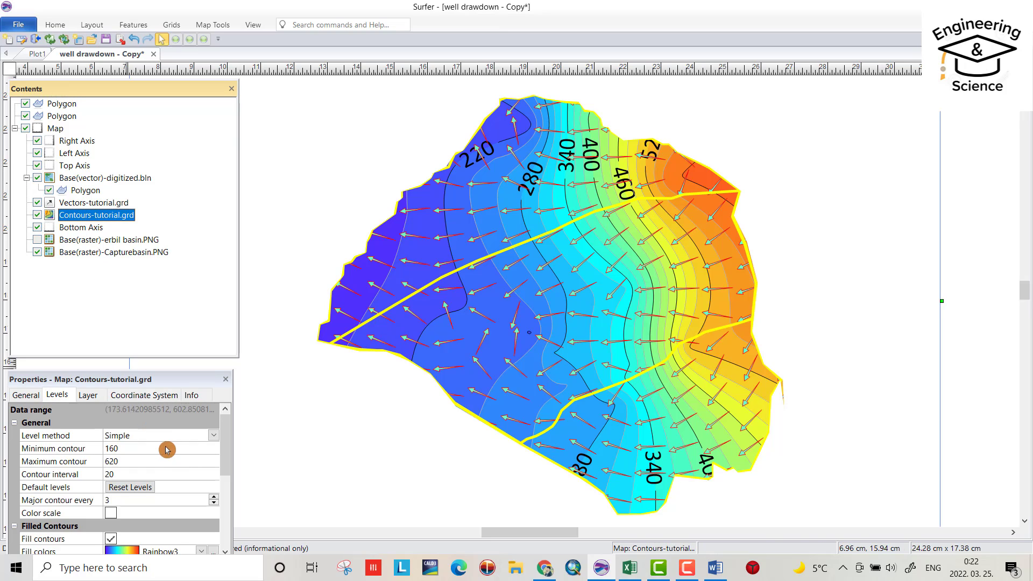
{"action": "left_click", "coordinate": [24, 395]}
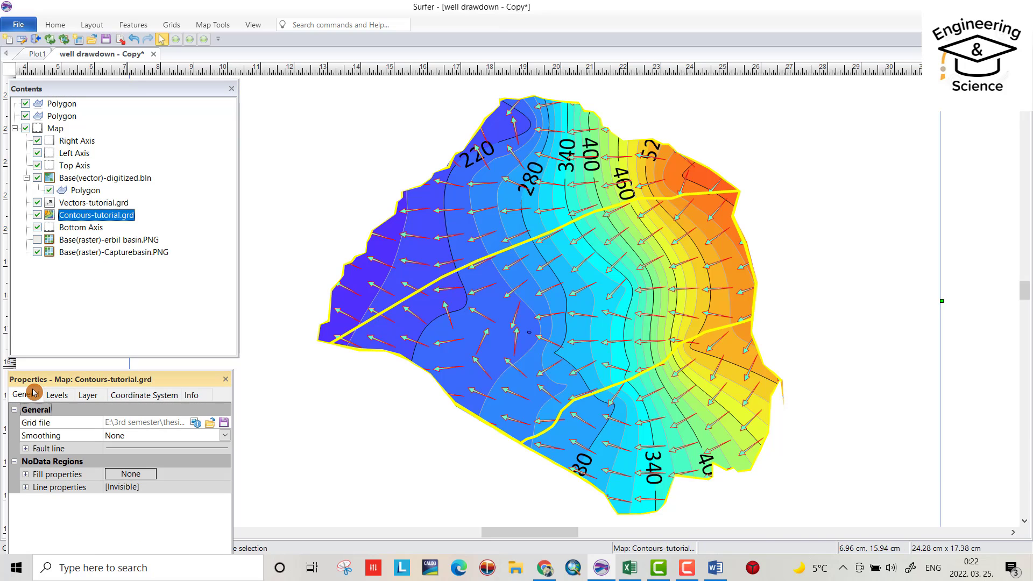
{"action": "left_click", "coordinate": [56, 395]}
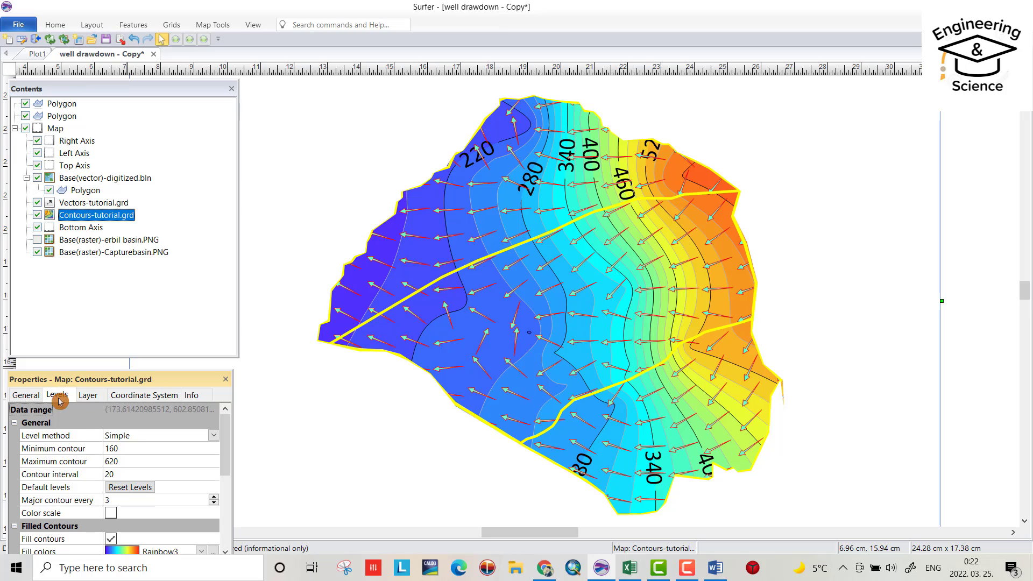
{"action": "left_click", "coordinate": [110, 513]}
{"action": "left_click_drag", "start_coordinate": [993, 168], "coordinate": [865, 156]}
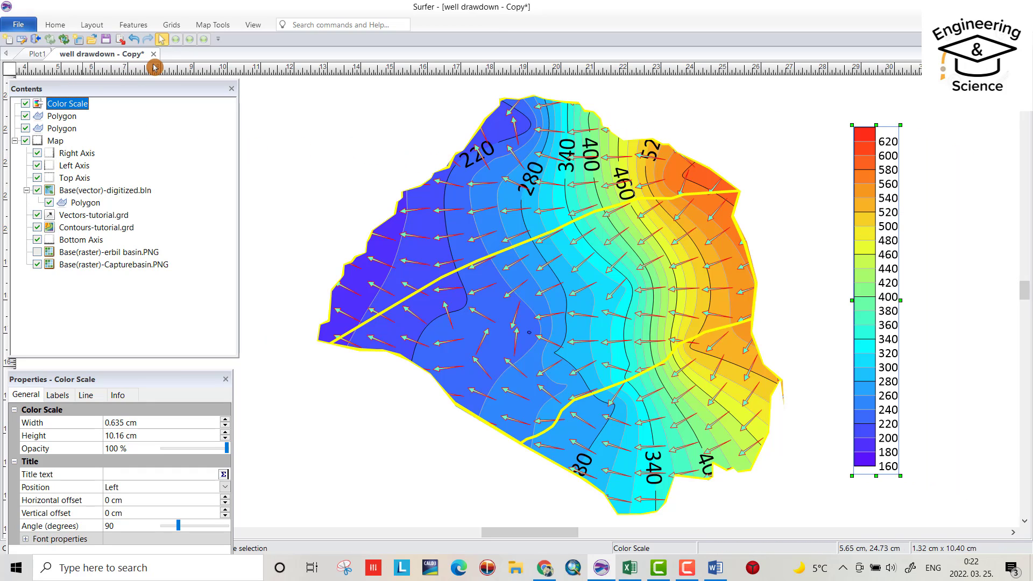
Draw a rectangle about 2.84 by 11.65 cm around the color scale and add the text "WMSL[m]" above the scale.
{"action": "left_click", "coordinate": [55, 24]}
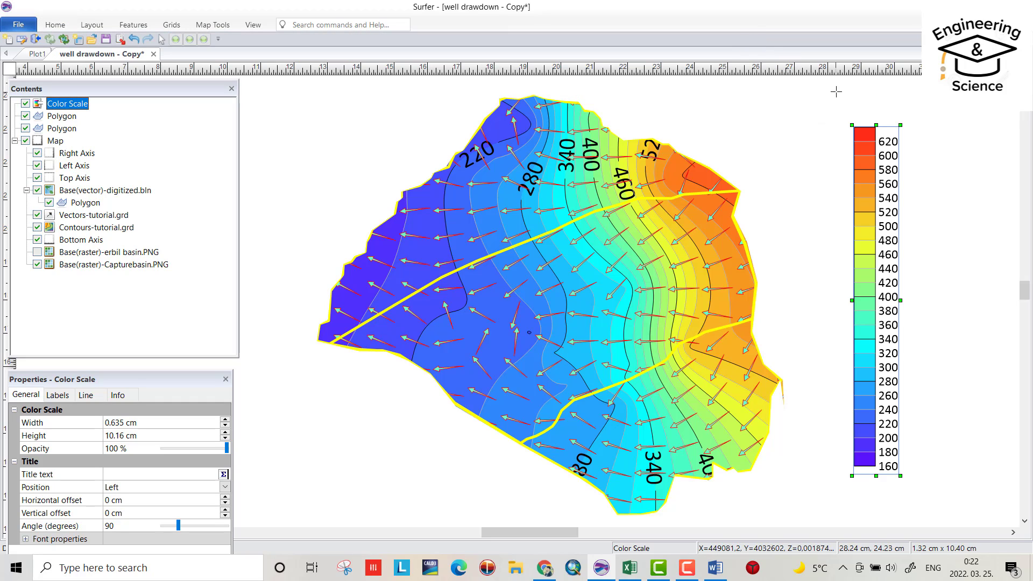
{"action": "left_click_drag", "start_coordinate": [842, 92], "coordinate": [937, 479]}
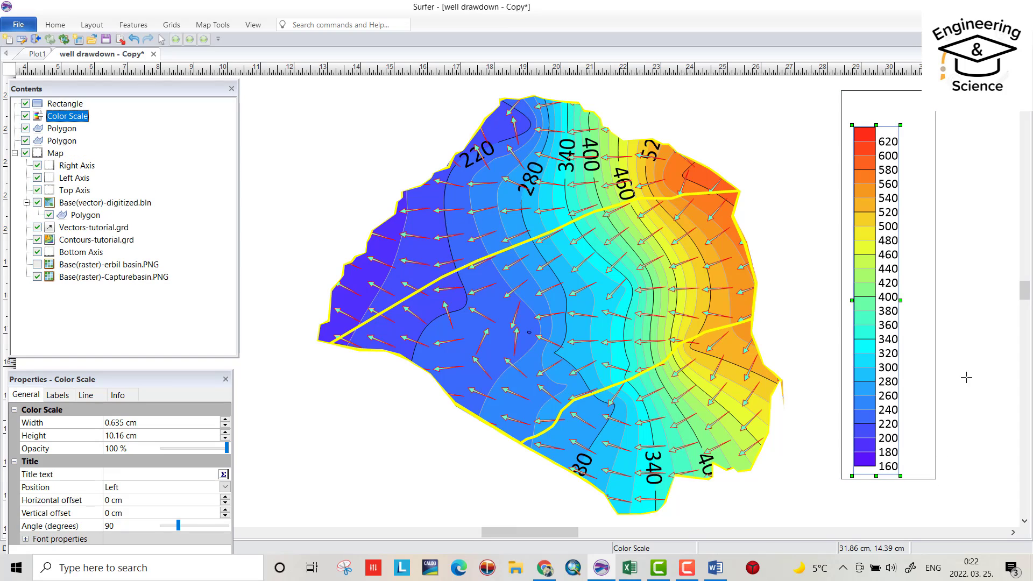
{"action": "left_click", "coordinate": [55, 25]}
{"action": "left_click", "coordinate": [647, 51]}
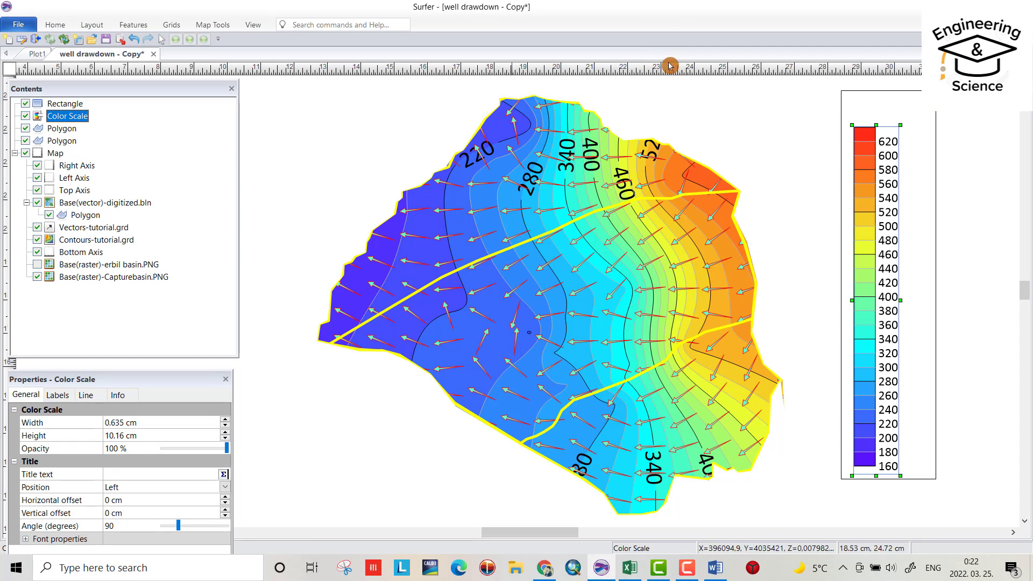
{"action": "left_click", "coordinate": [864, 107]}
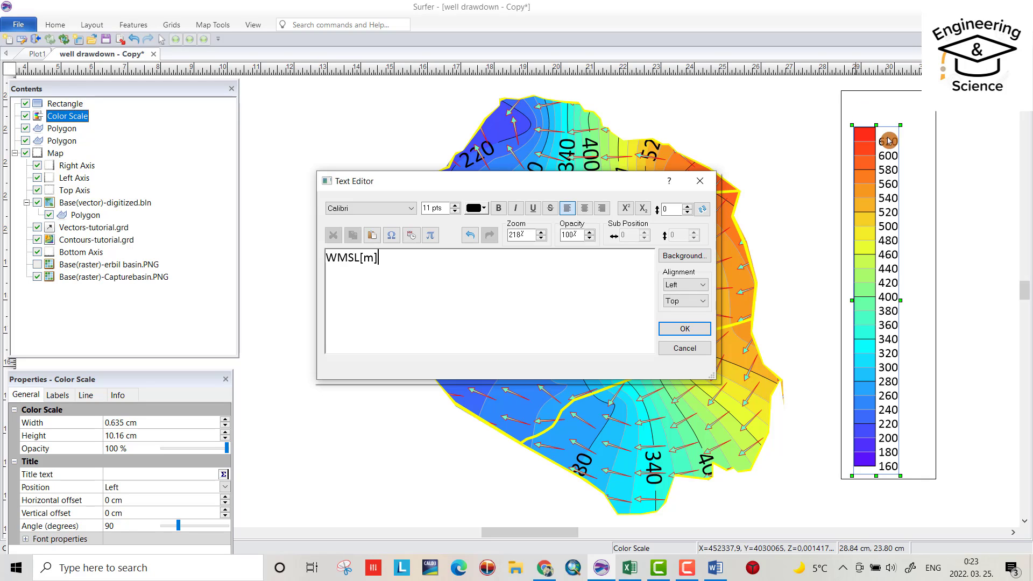
{"action": "left_click", "coordinate": [676, 329]}
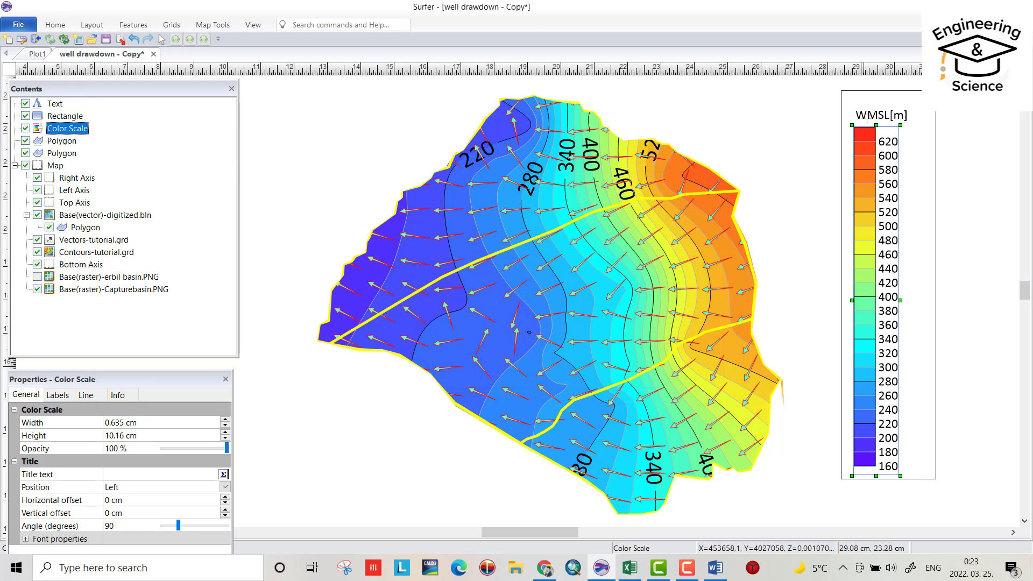
Reposition the WMSL[m] label slightly higher above the color scale and narrow the surrounding rectangle to about 2.24 cm.
{"action": "left_click", "coordinate": [52, 24]}
{"action": "left_click", "coordinate": [224, 54]}
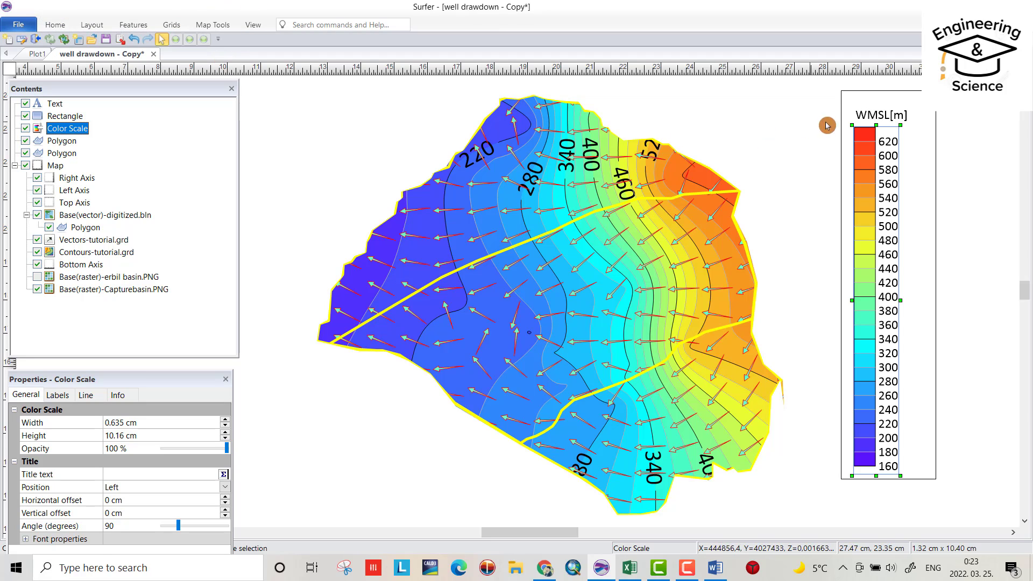
{"action": "left_click", "coordinate": [885, 116]}
{"action": "mouse_move", "coordinate": [878, 116]}
{"action": "left_mouse_down"}
{"action": "mouse_move", "coordinate": [871, 103]}
{"action": "mouse_move", "coordinate": [889, 121]}
{"action": "left_mouse_up"}
{"action": "left_click", "coordinate": [936, 194]}
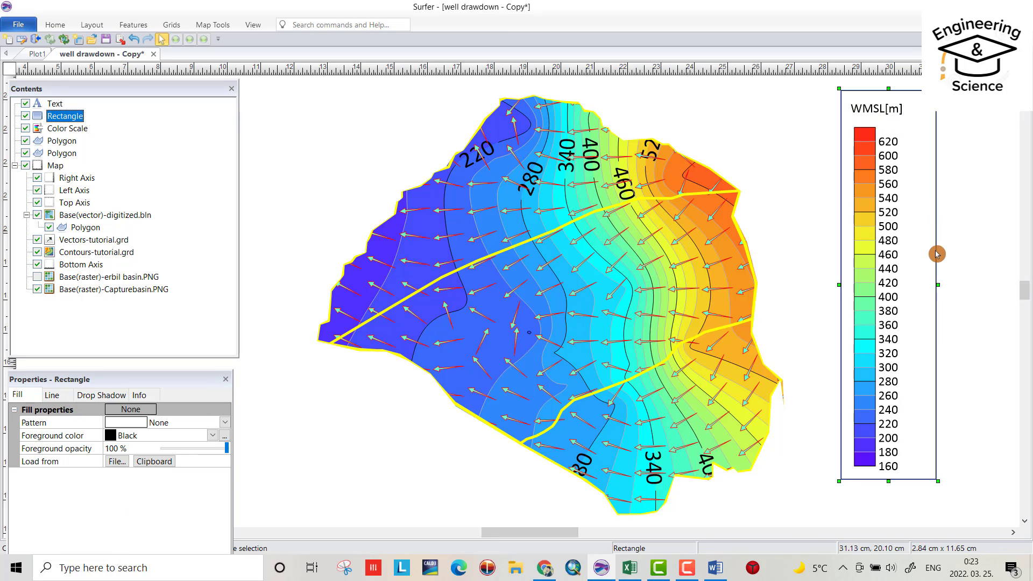
{"action": "left_click_drag", "start_coordinate": [938, 285], "coordinate": [921, 282]}
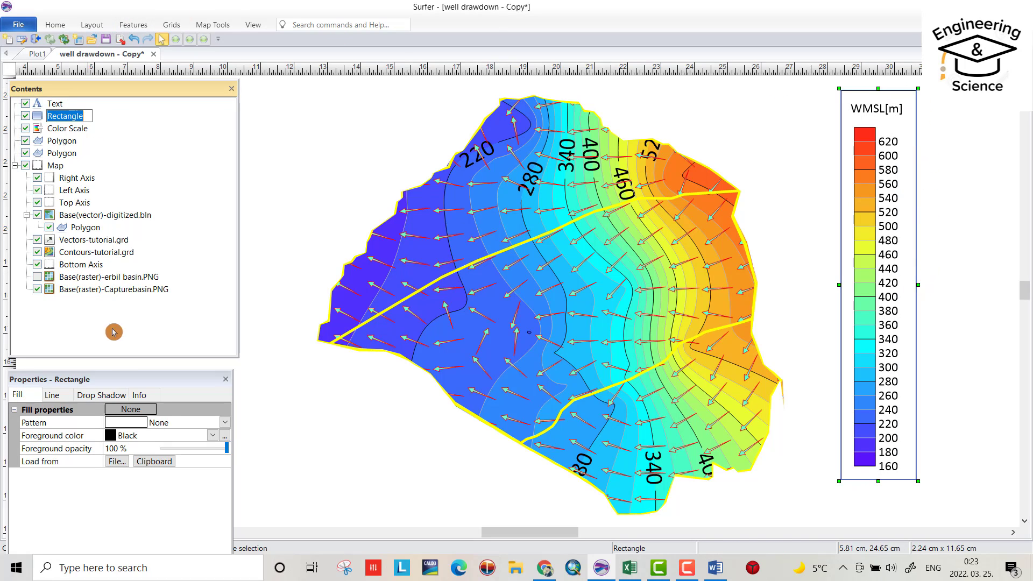
Fill the legend rectangle with 10% Black and move it behind the color scale in the object order.
{"action": "left_click", "coordinate": [212, 436]}
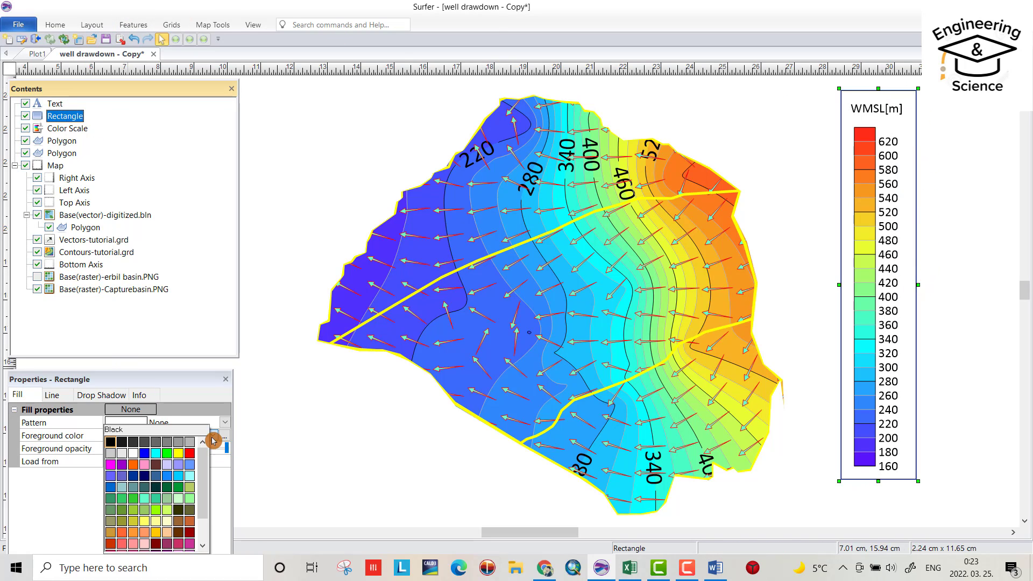
{"action": "left_click", "coordinate": [122, 453]}
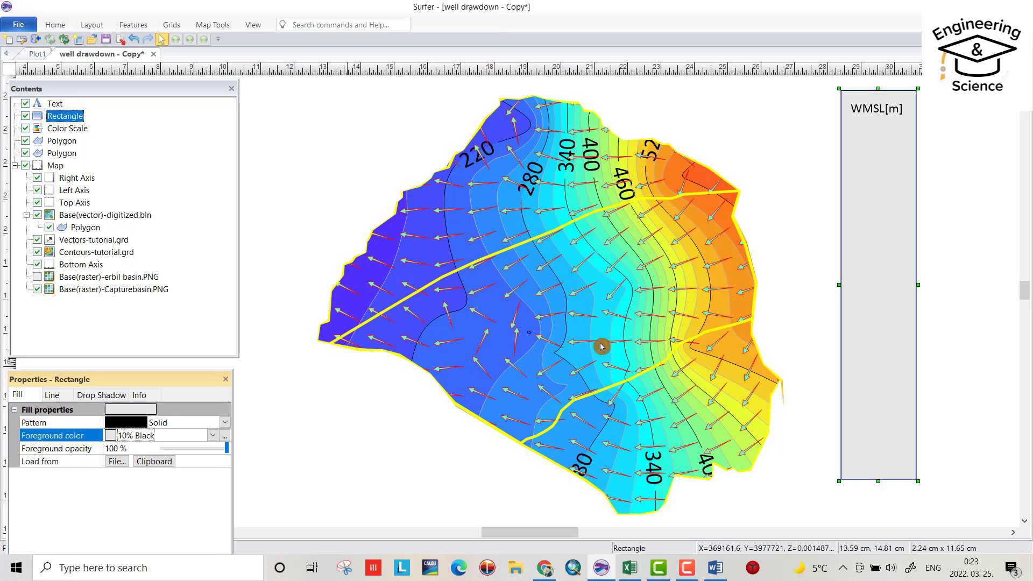
{"action": "left_click", "coordinate": [63, 117]}
{"action": "left_click_drag", "start_coordinate": [52, 134], "coordinate": [52, 135]}
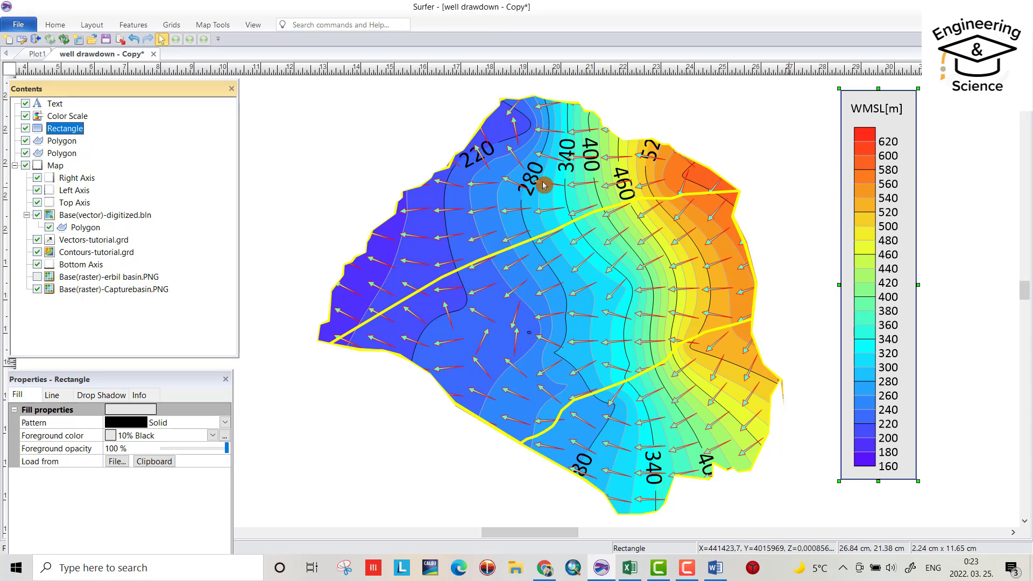
Group the WMSL[m] text, the color scale and the rectangle into one legend object.
{"action": "left_click", "coordinate": [72, 132], "text": "ctrl"}
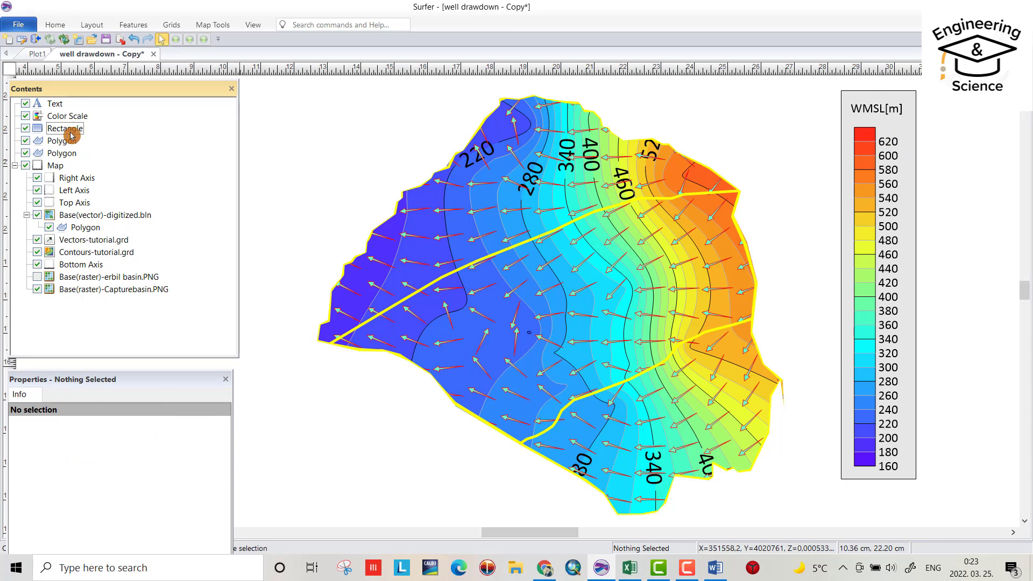
{"action": "left_click", "coordinate": [72, 132]}
{"action": "left_click", "coordinate": [59, 116], "text": "ctrl"}
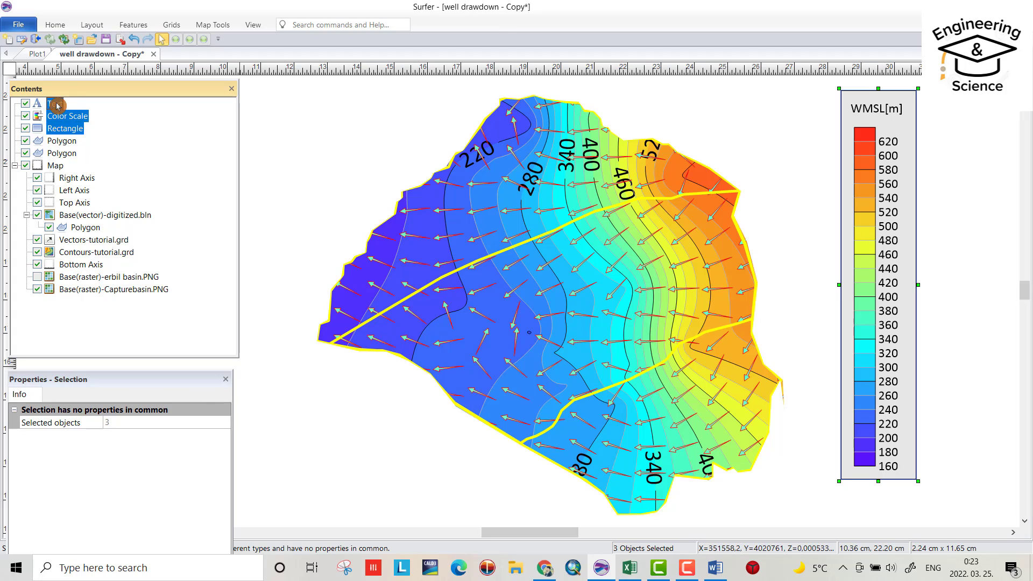
{"action": "right_click", "coordinate": [56, 106]}
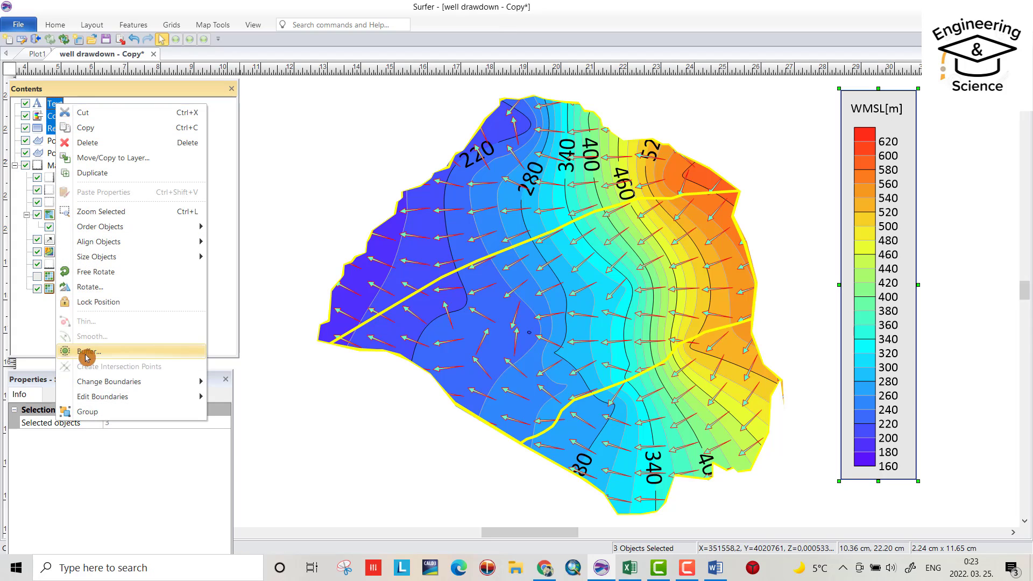
{"action": "left_click", "coordinate": [91, 412]}
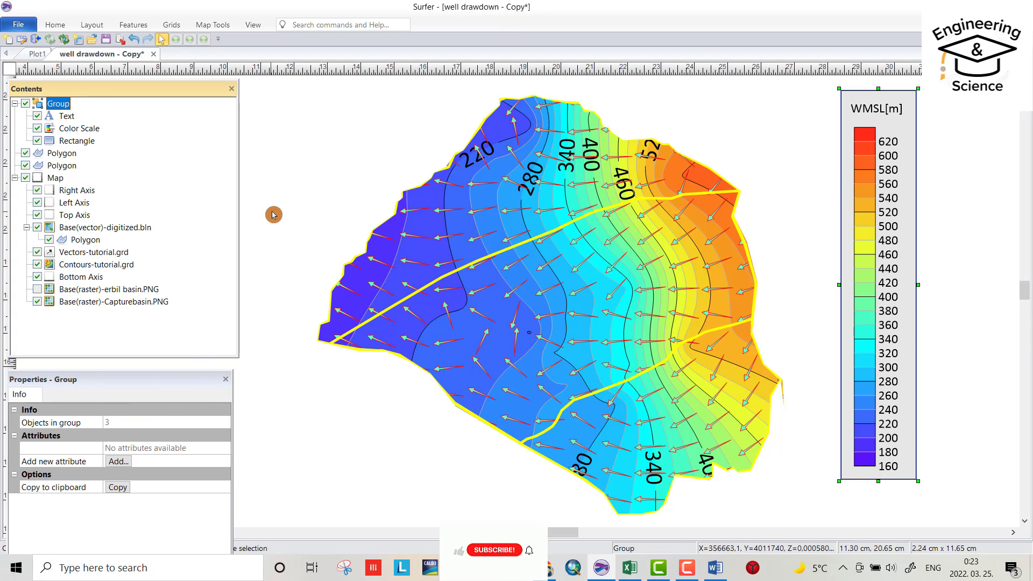
Move the grouped legend closer to the basin and reduce its height to about 9.23 cm.
{"action": "left_click_drag", "start_coordinate": [893, 134], "coordinate": [848, 135]}
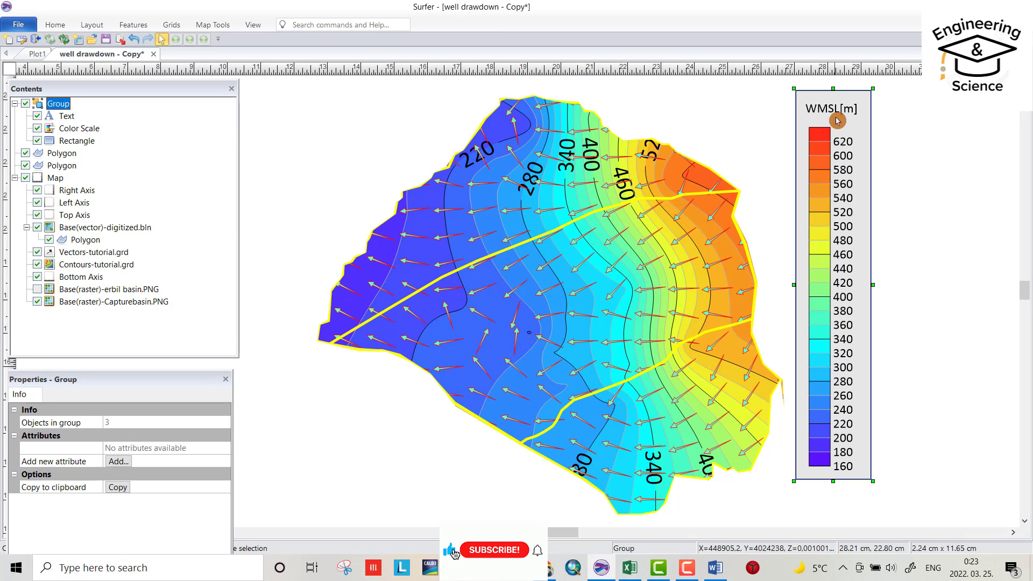
{"action": "left_click_drag", "start_coordinate": [833, 89], "coordinate": [832, 169]}
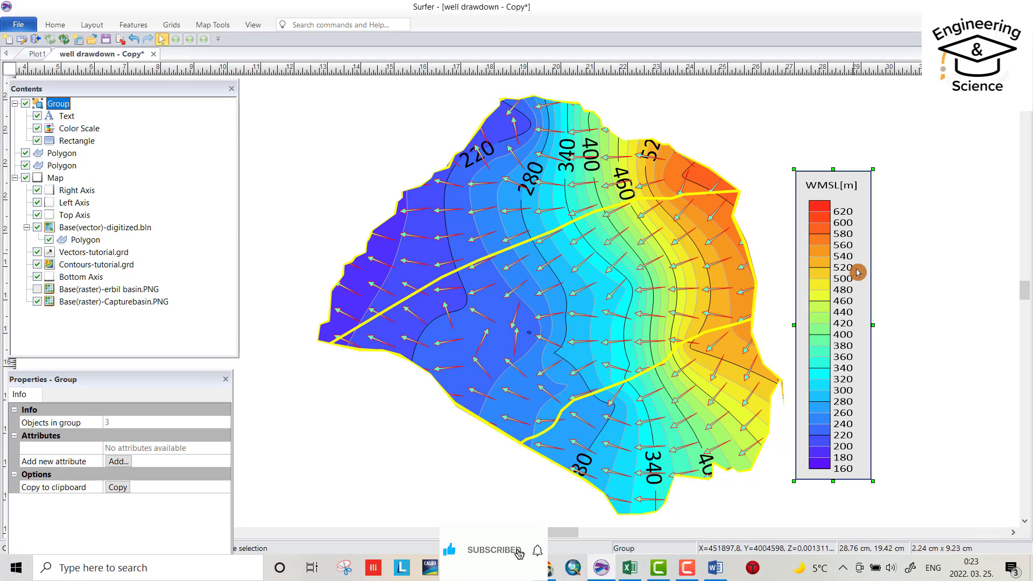
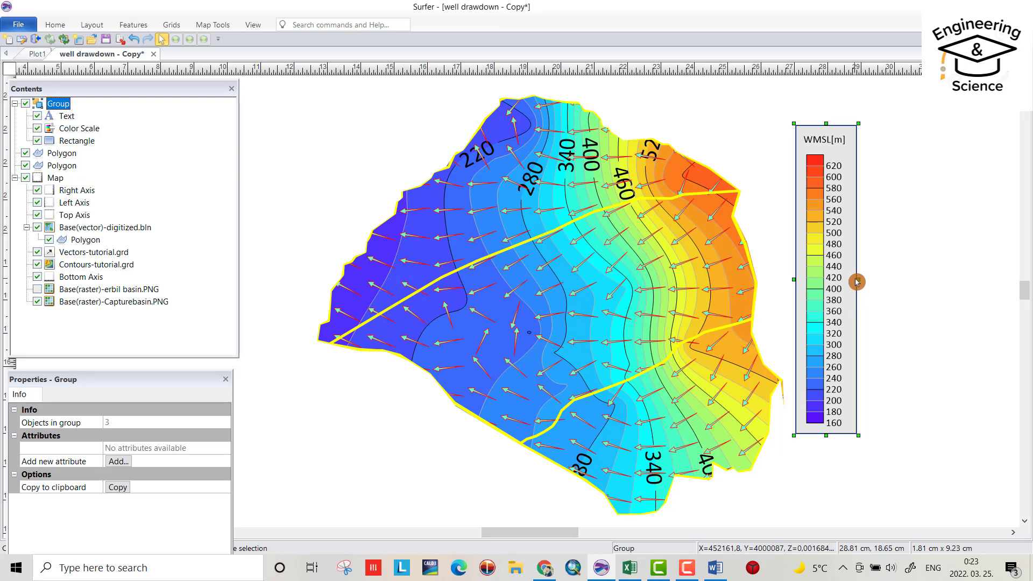
Narrow the grouped WMSL[m] legend to about 1.69 cm wide.
{"action": "left_click_drag", "start_coordinate": [859, 279], "coordinate": [840, 281]}
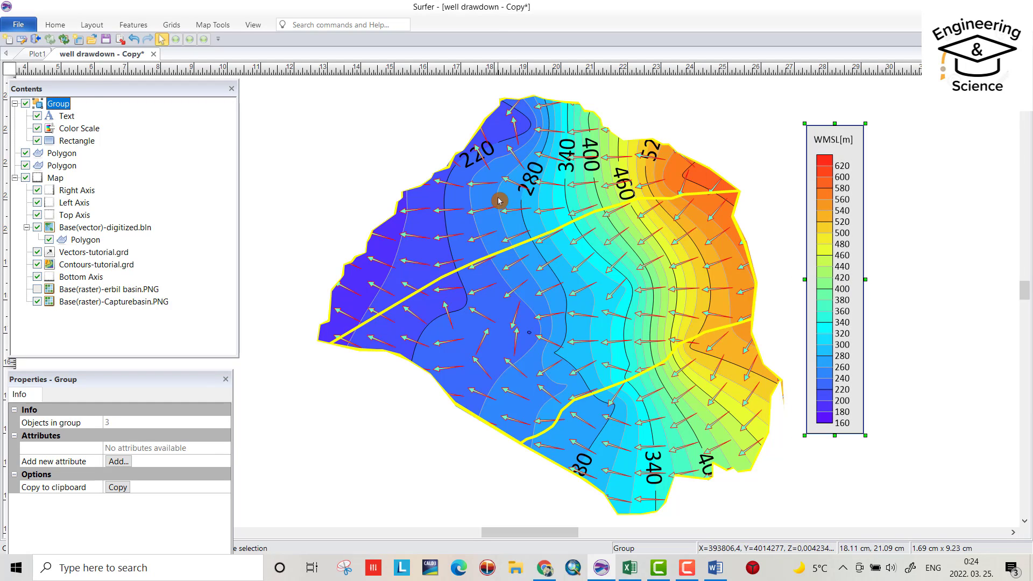
Change the level method of the Contours-tutorial.grd layer to Advanced.
{"action": "left_click", "coordinate": [79, 266]}
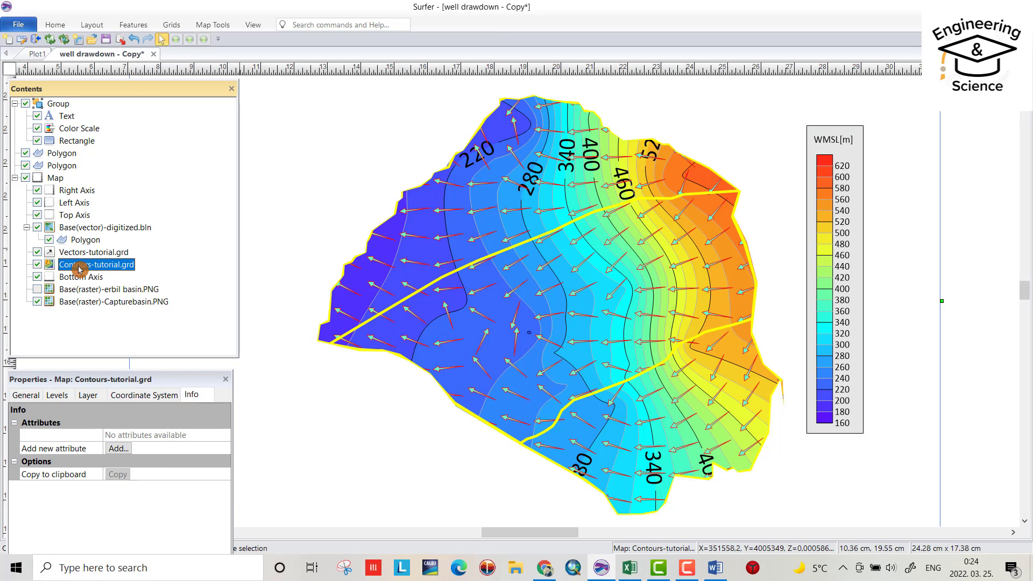
{"action": "left_click", "coordinate": [63, 394]}
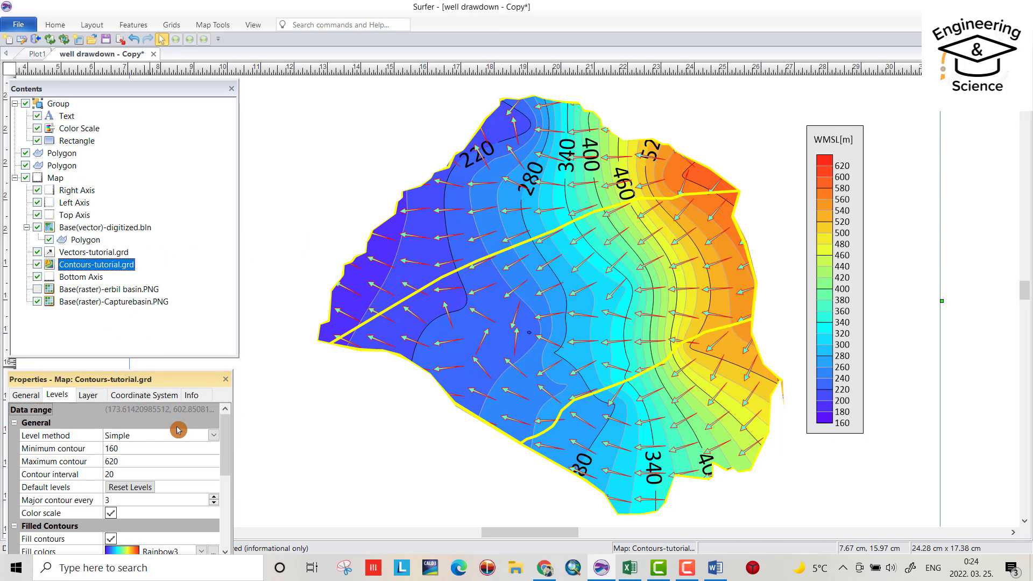
{"action": "left_click", "coordinate": [213, 436]}
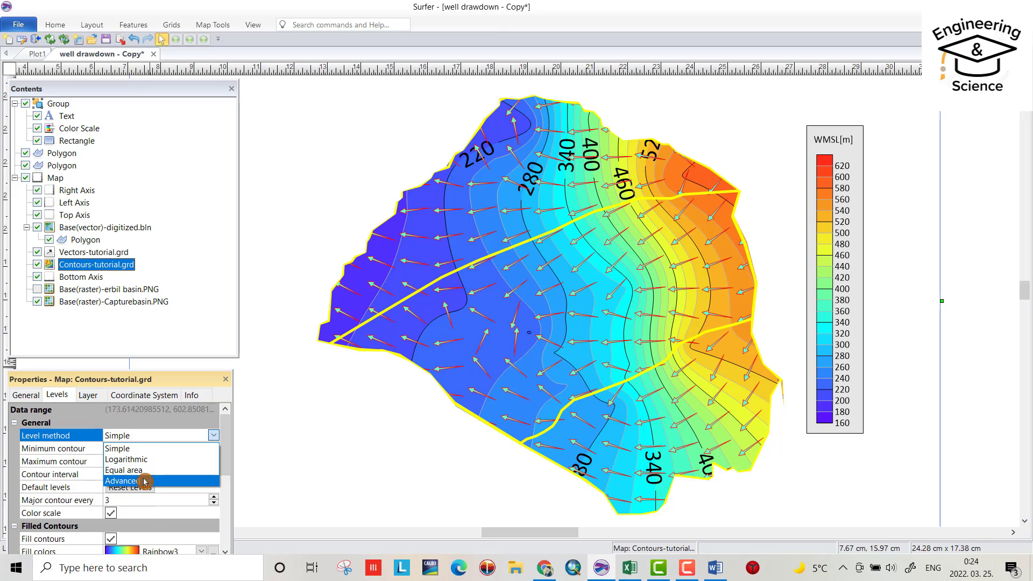
{"action": "left_click", "coordinate": [171, 481]}
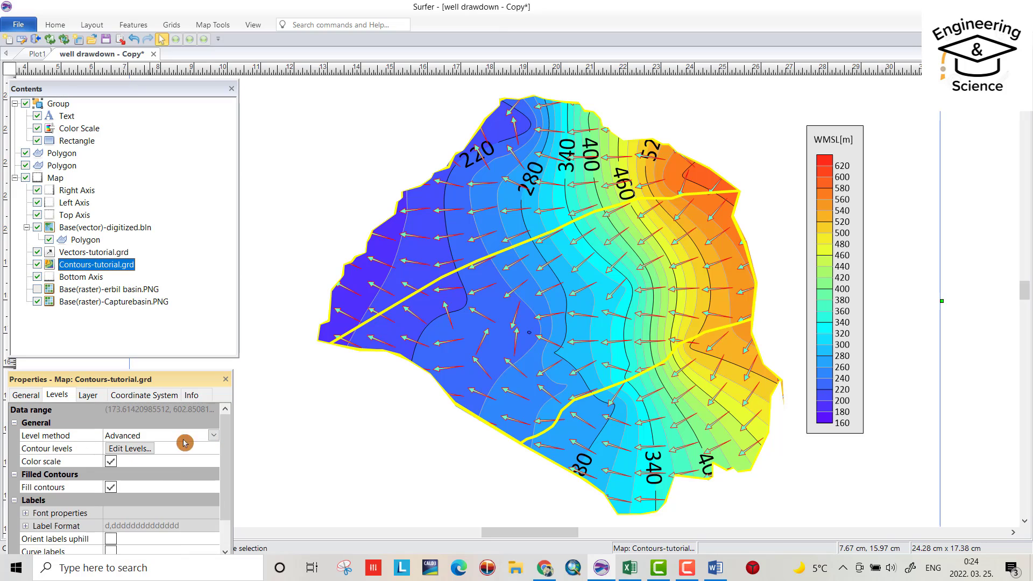
Edit the contour levels' line properties, applying a uniform black line from the first level with Set 1 and Skip 1.
{"action": "left_click", "coordinate": [132, 448]}
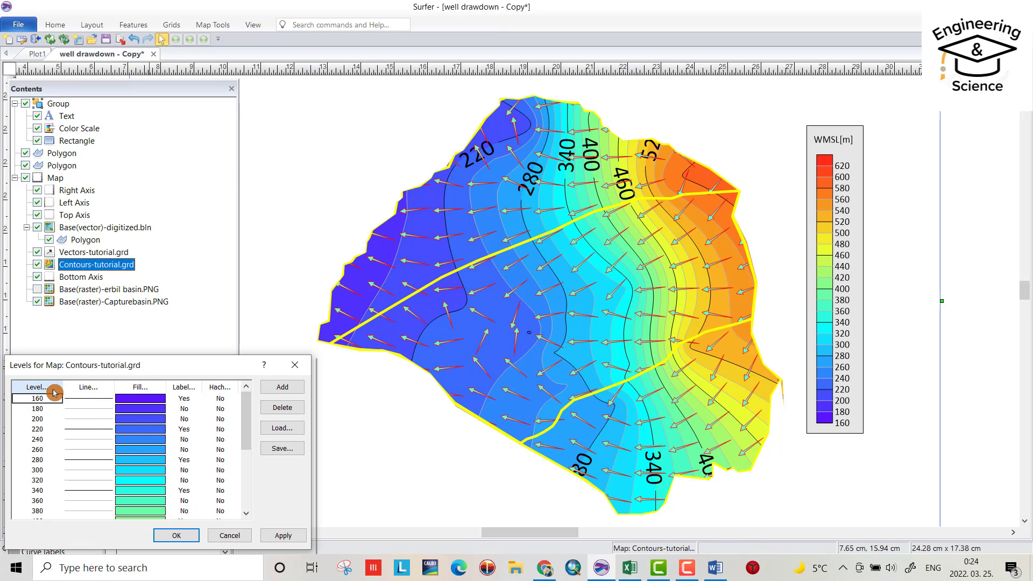
{"action": "left_click", "coordinate": [89, 388]}
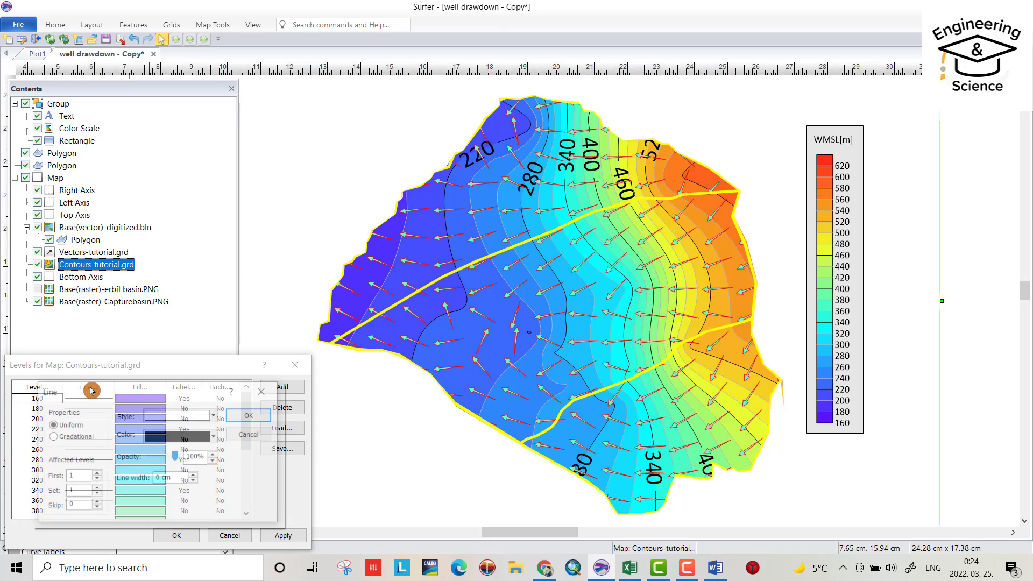
{"action": "left_click", "coordinate": [95, 508]}
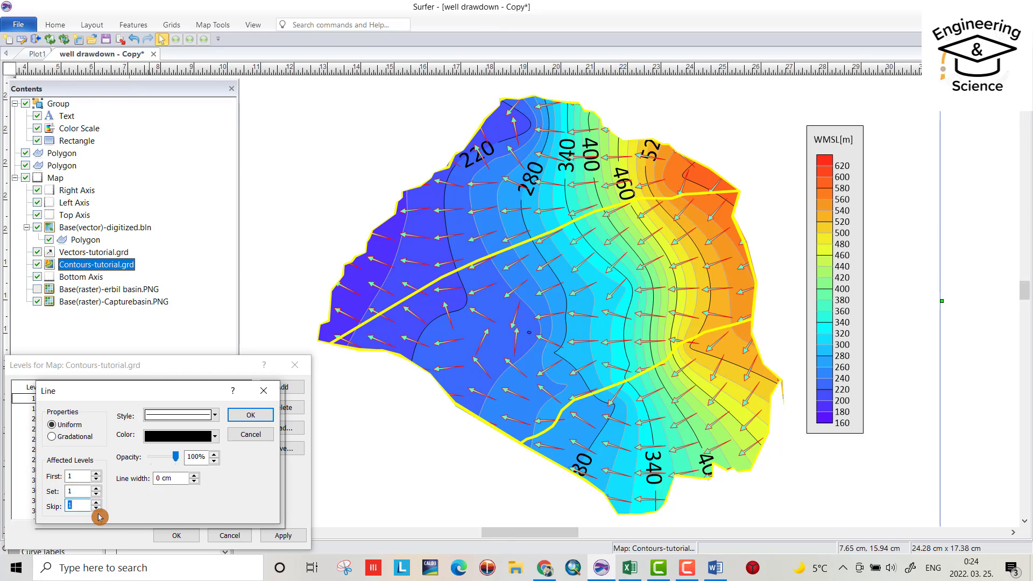
{"action": "left_click", "coordinate": [250, 418]}
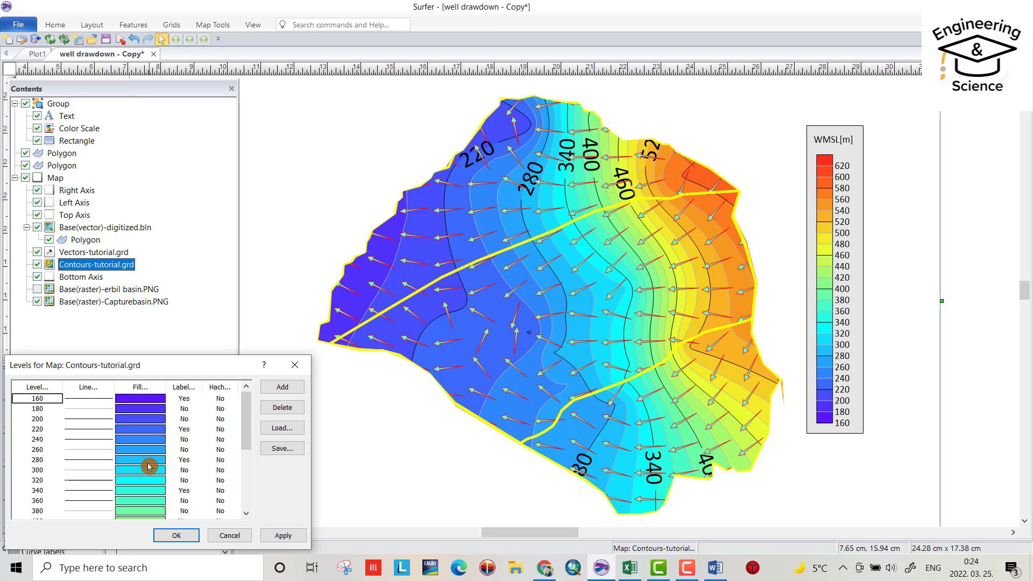
Label every second contour level with Skip 1, set the label font size to 6 points, and apply the changes.
{"action": "left_click", "coordinate": [184, 387]}
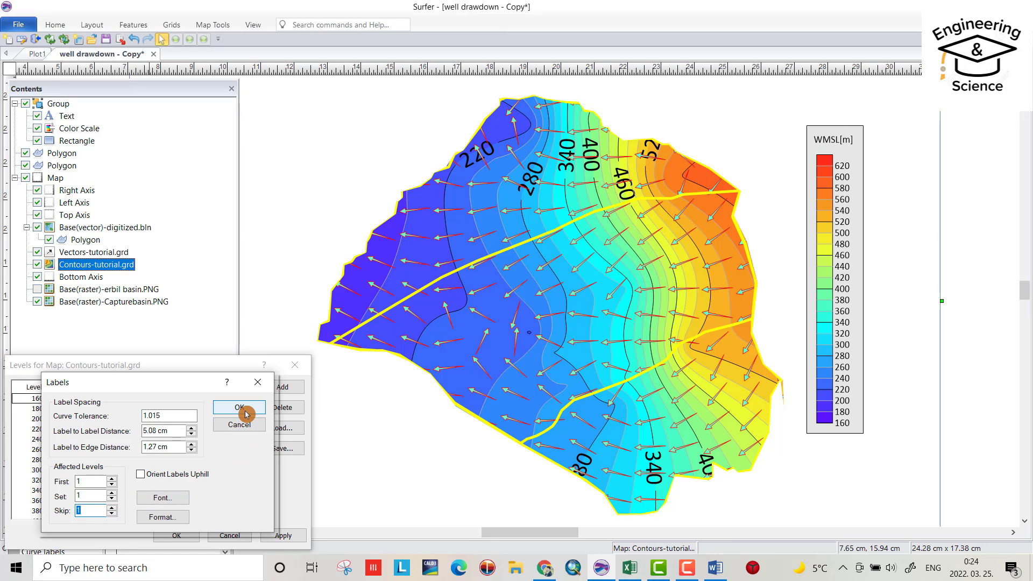
{"action": "left_click", "coordinate": [178, 497]}
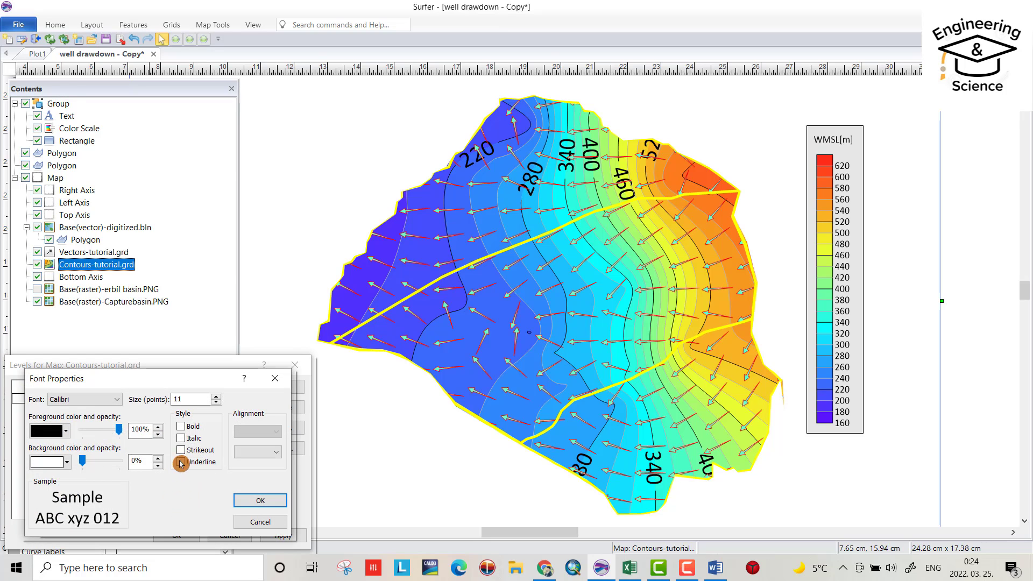
{"action": "left_click", "coordinate": [217, 403]}
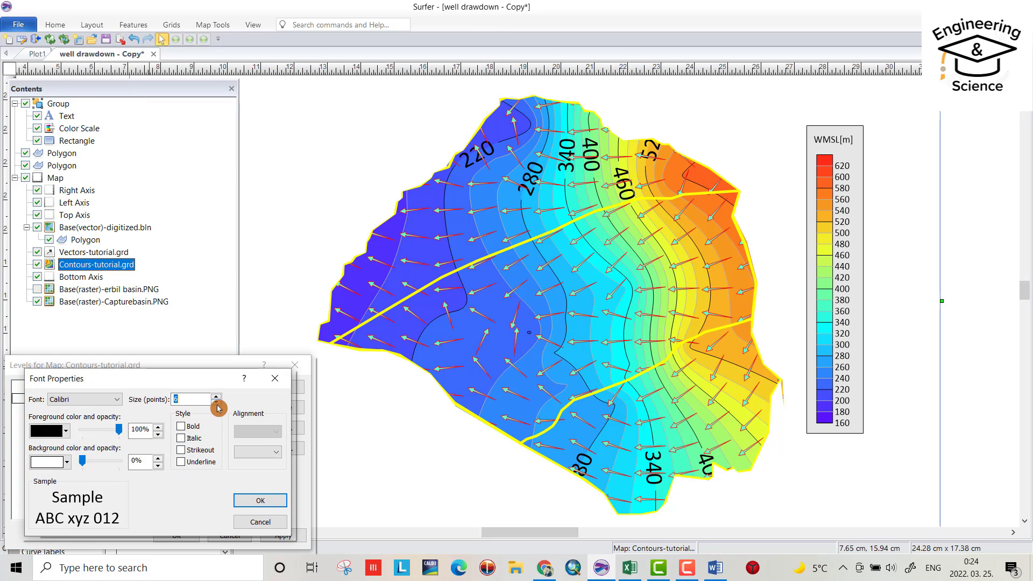
{"action": "left_click", "coordinate": [261, 501]}
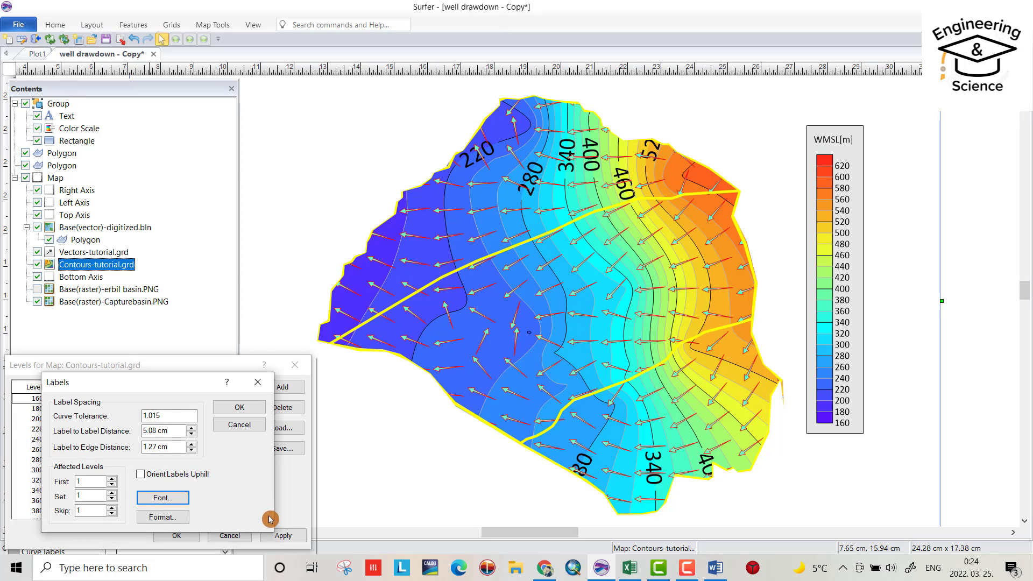
{"action": "left_click", "coordinate": [239, 408]}
{"action": "left_click", "coordinate": [276, 540]}
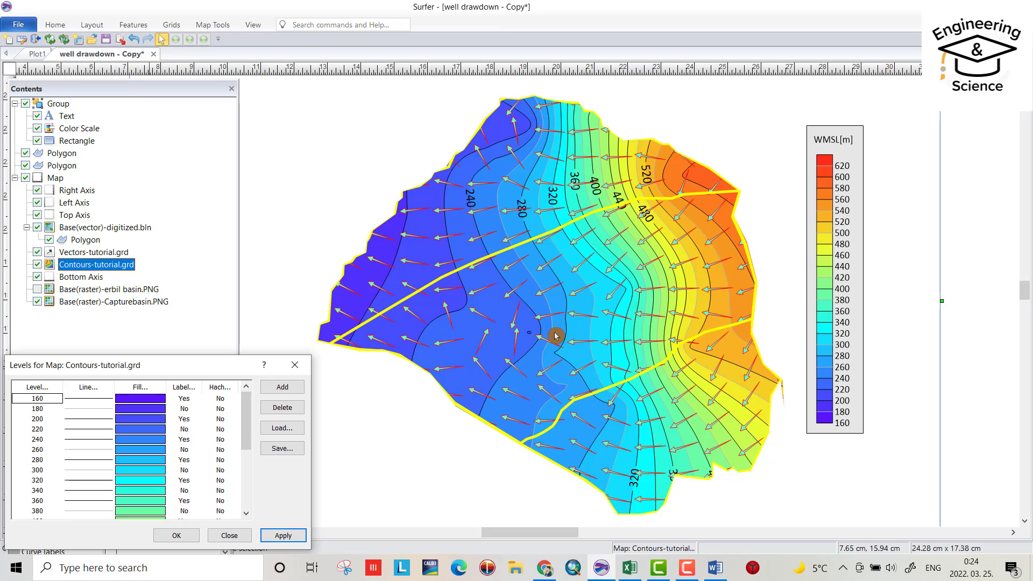
Set the contour label-to-edge distance to 1.2 cm and the label-to-label distance to 4 cm, applying both.
{"action": "left_click", "coordinate": [183, 389]}
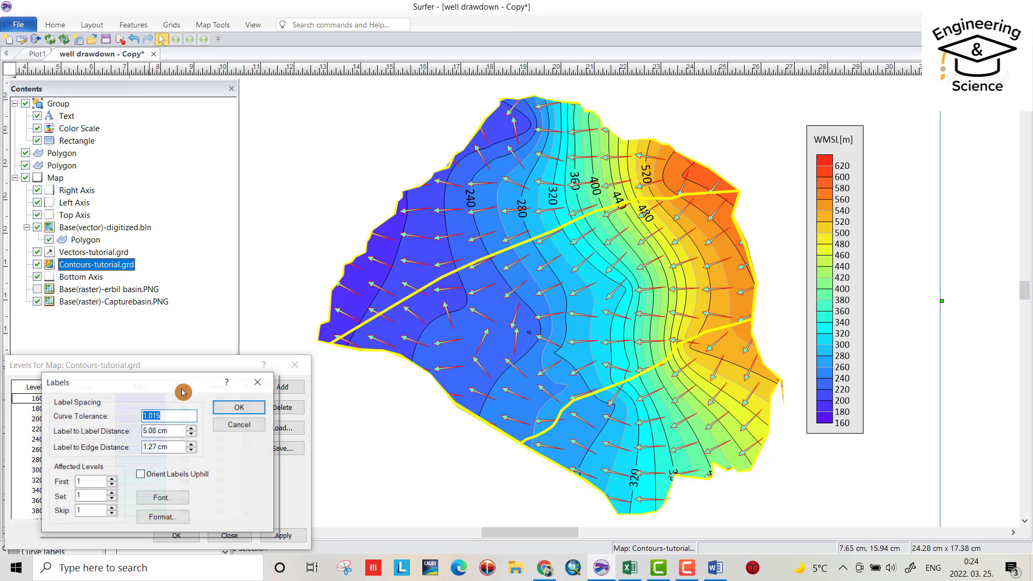
{"action": "left_click", "coordinate": [164, 501]}
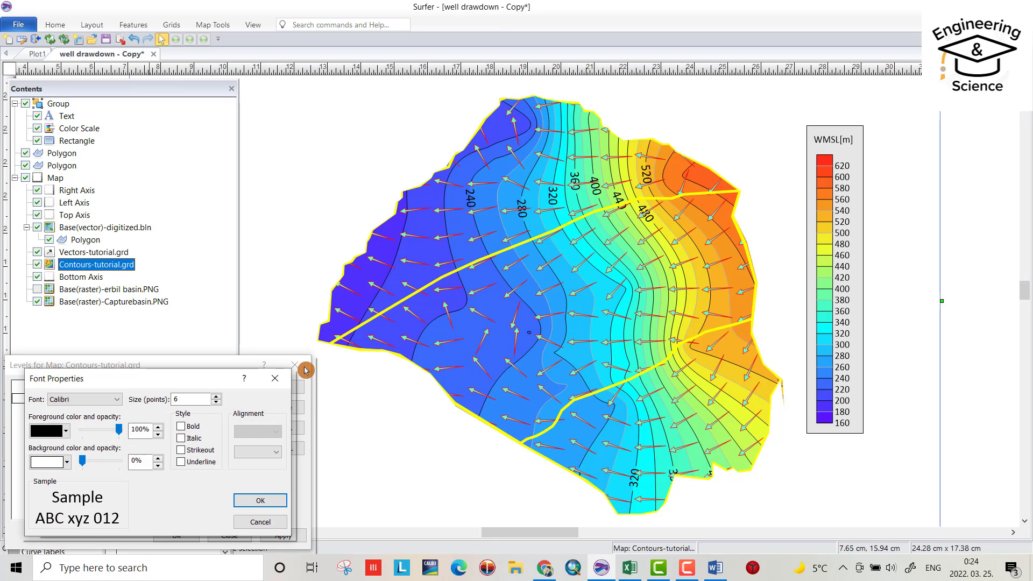
{"action": "left_click", "coordinate": [275, 378]}
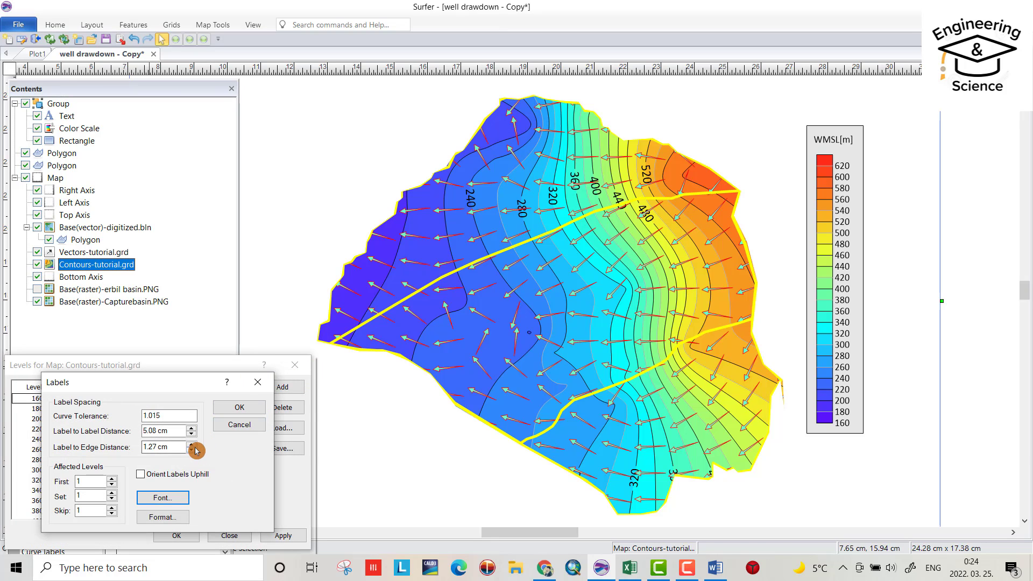
{"action": "left_click", "coordinate": [195, 448]}
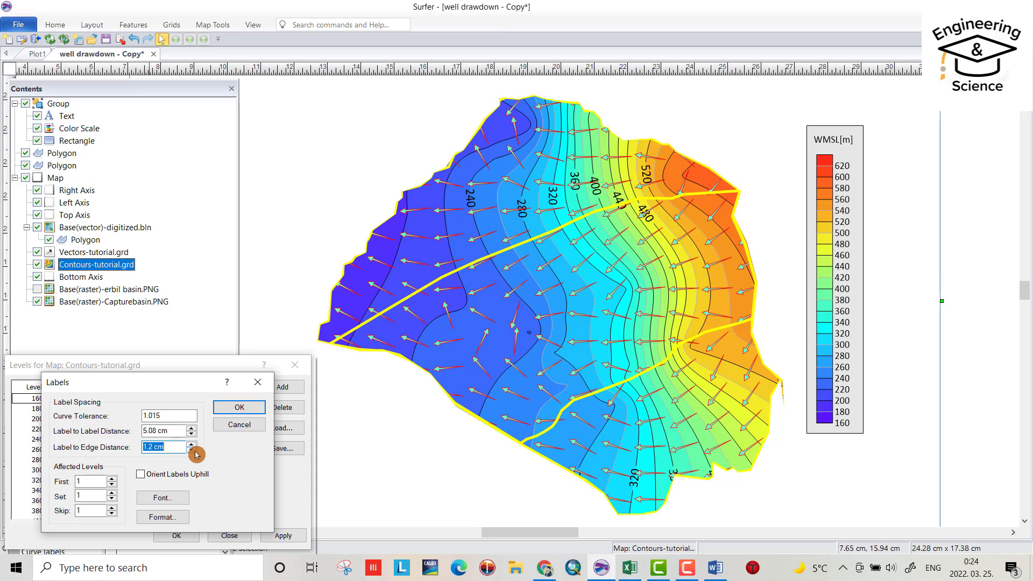
{"action": "left_click", "coordinate": [194, 436]}
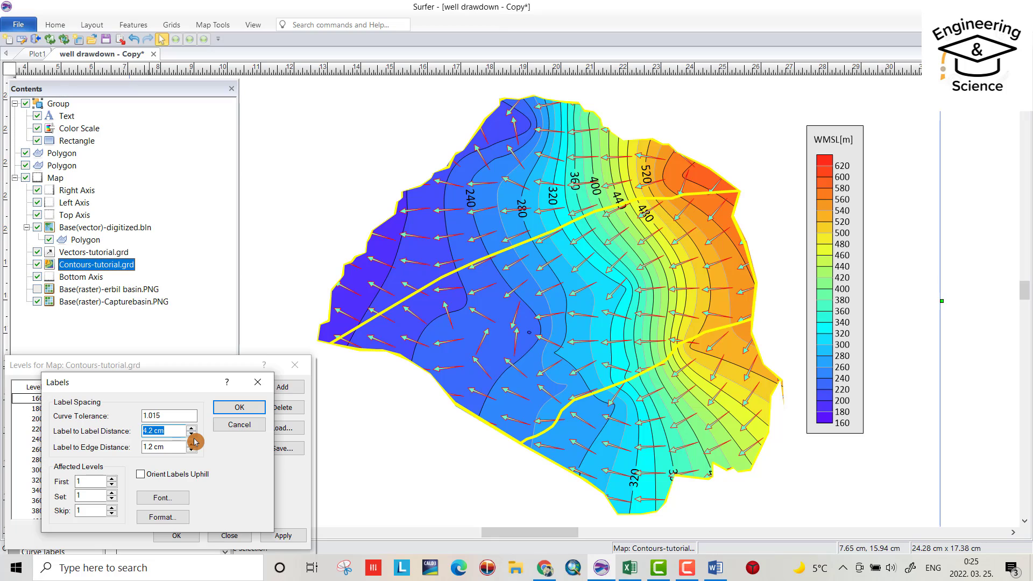
{"action": "left_click", "coordinate": [240, 408]}
{"action": "left_click", "coordinate": [280, 535]}
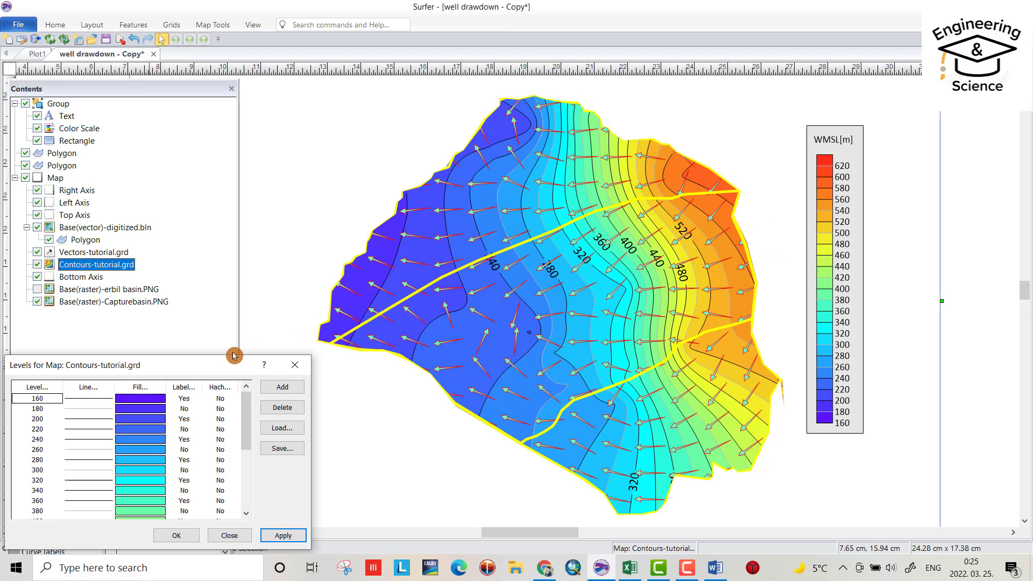
Set the contour interval to 10 within the 160 to 620 range and apply it to the map.
{"action": "left_click", "coordinate": [37, 387]}
{"action": "key", "text": "Tab"}
{"action": "key", "text": "Tab"}
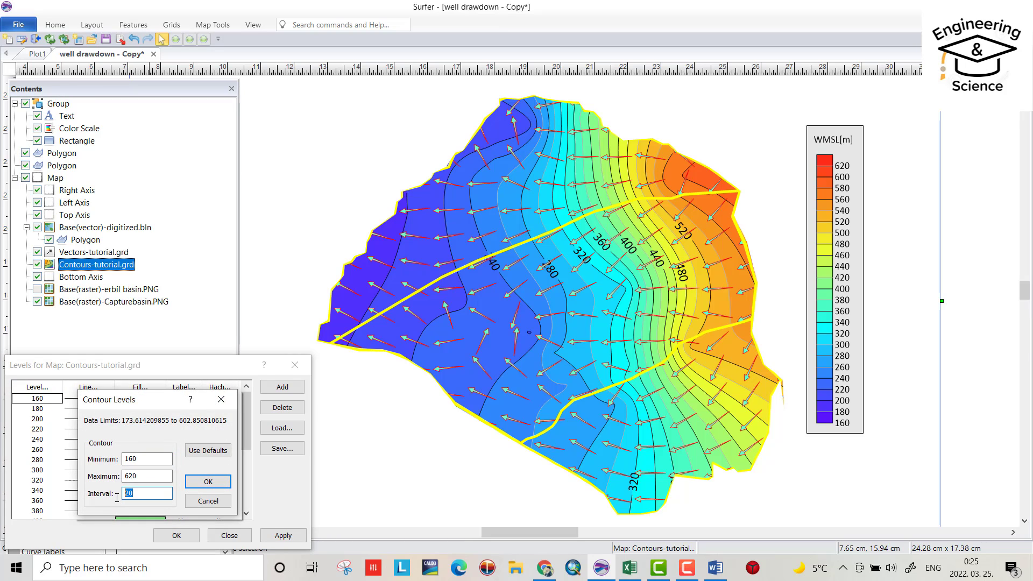
{"action": "type", "text": "160"}
{"action": "left_click", "coordinate": [198, 480]}
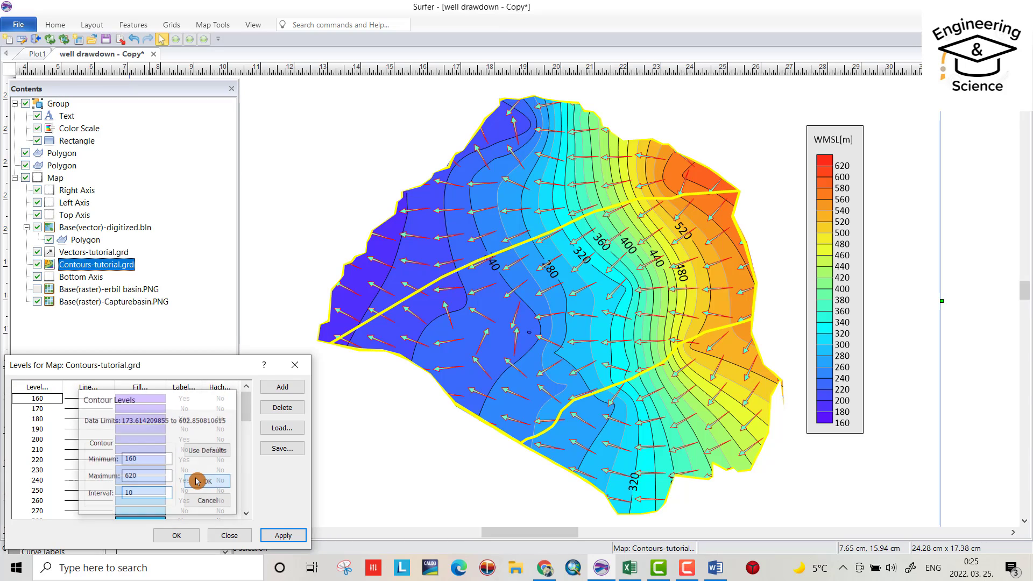
{"action": "left_click", "coordinate": [277, 535]}
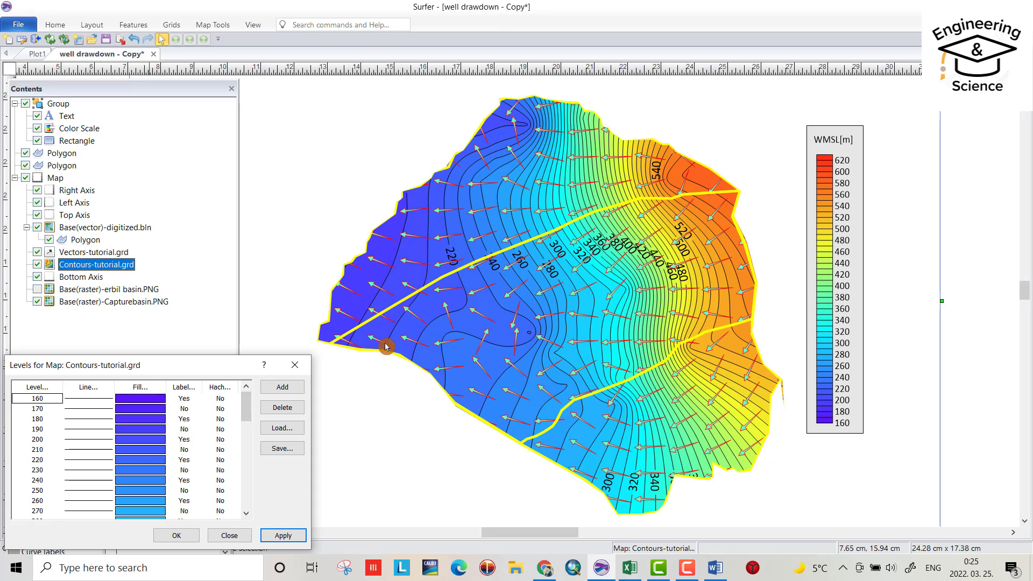
Label every third contour level by setting the label Skip value to 2, and apply it to the map.
{"action": "left_click", "coordinate": [185, 388]}
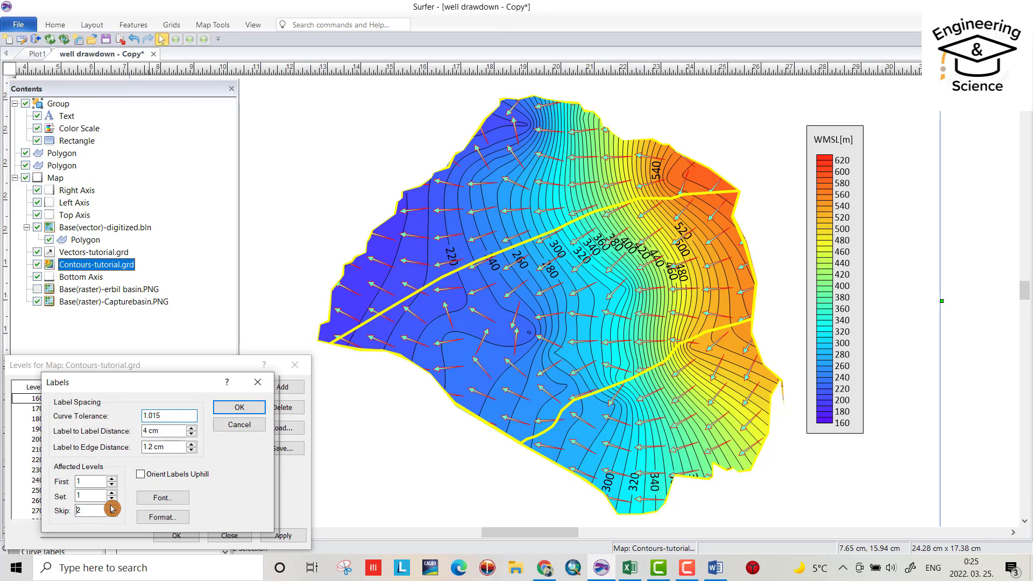
{"action": "left_click", "coordinate": [237, 410]}
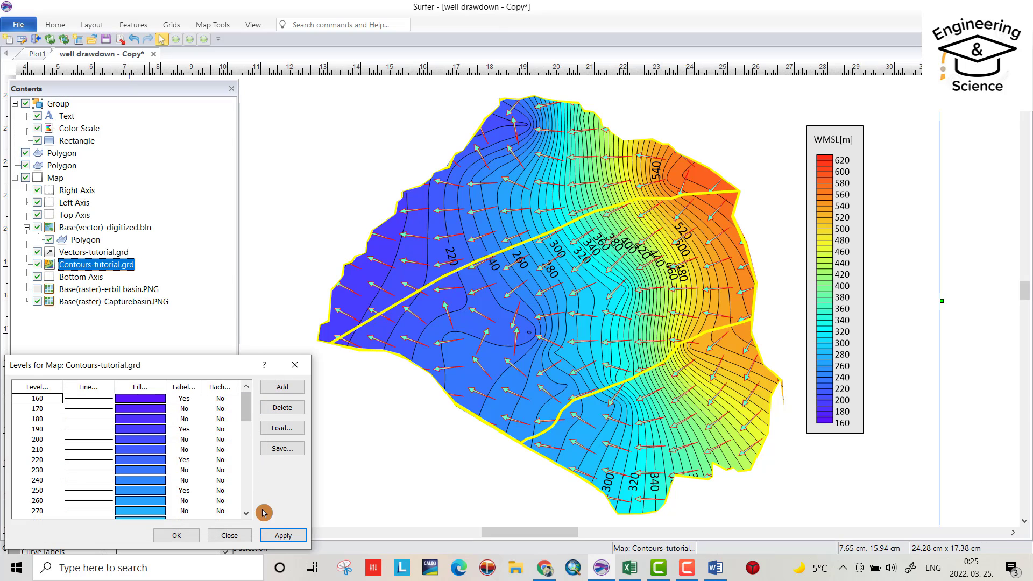
{"action": "left_click", "coordinate": [280, 535]}
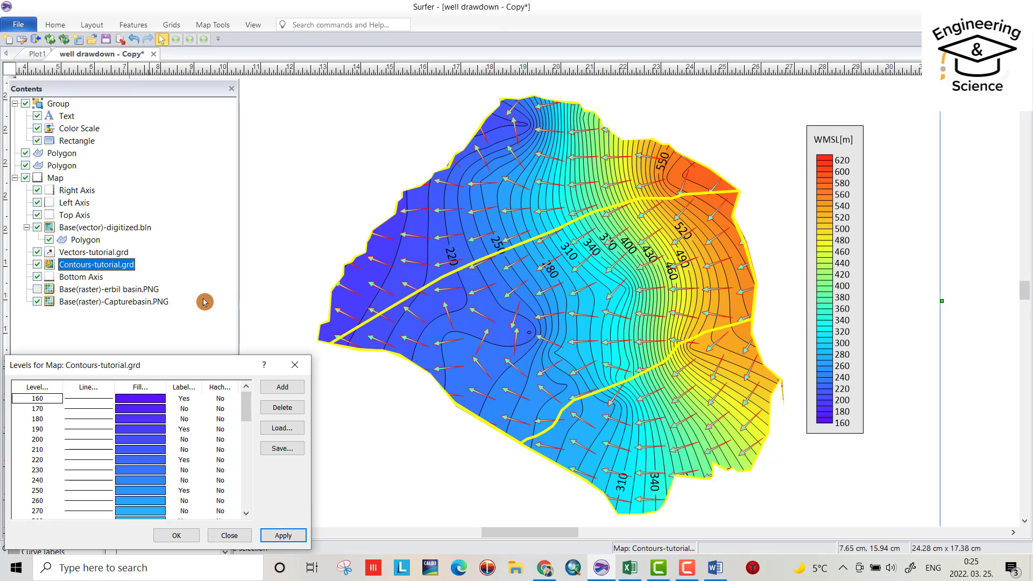